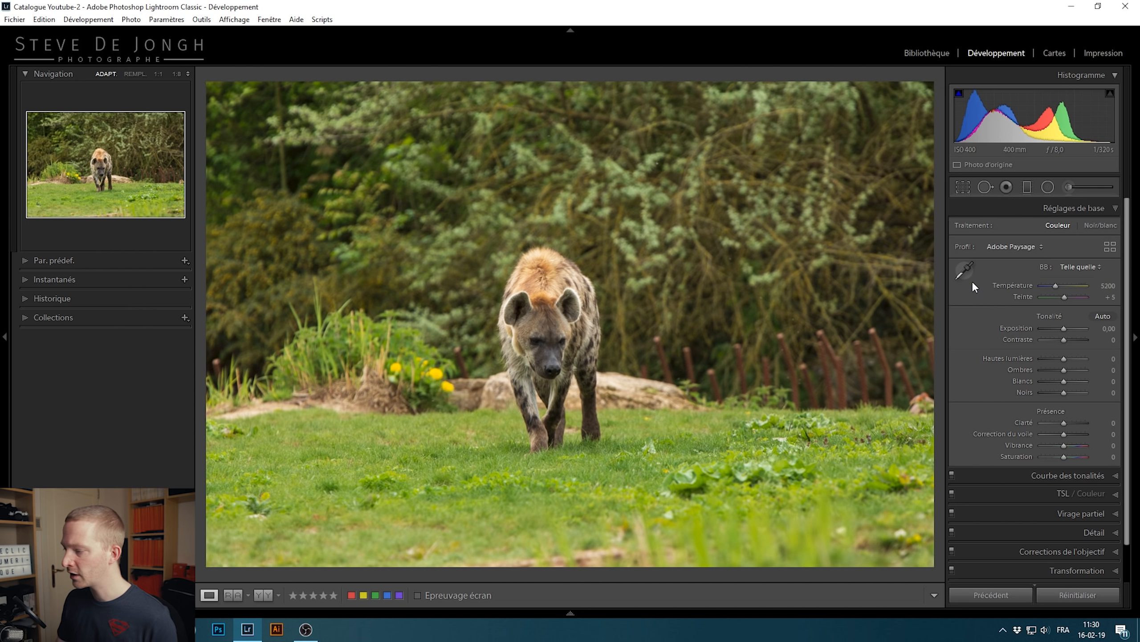
# Start cropping the photo in portrait orientation and centre the hyena horizontally in the crop frame
pyautogui.click(963, 187)
pyautogui.press('x')
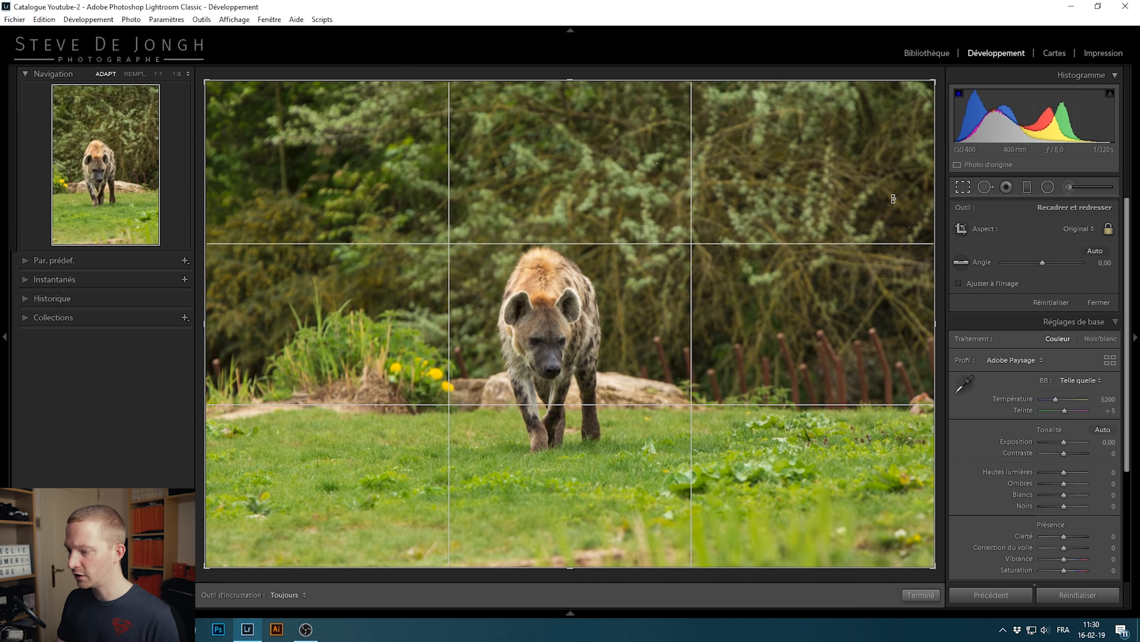
pyautogui.moveTo(546, 244); pyautogui.dragTo(572, 239)
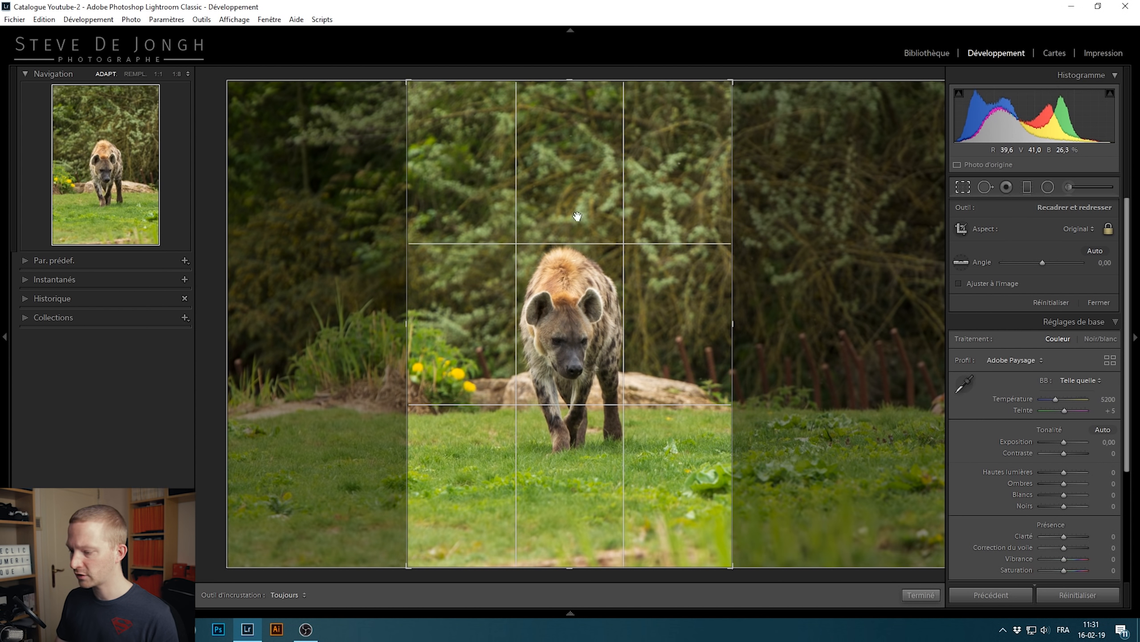
# Set the crop aspect ratio to 4 x 5 / 8 x 10 and place the hyena higher in the frame
pyautogui.click(1069, 229)
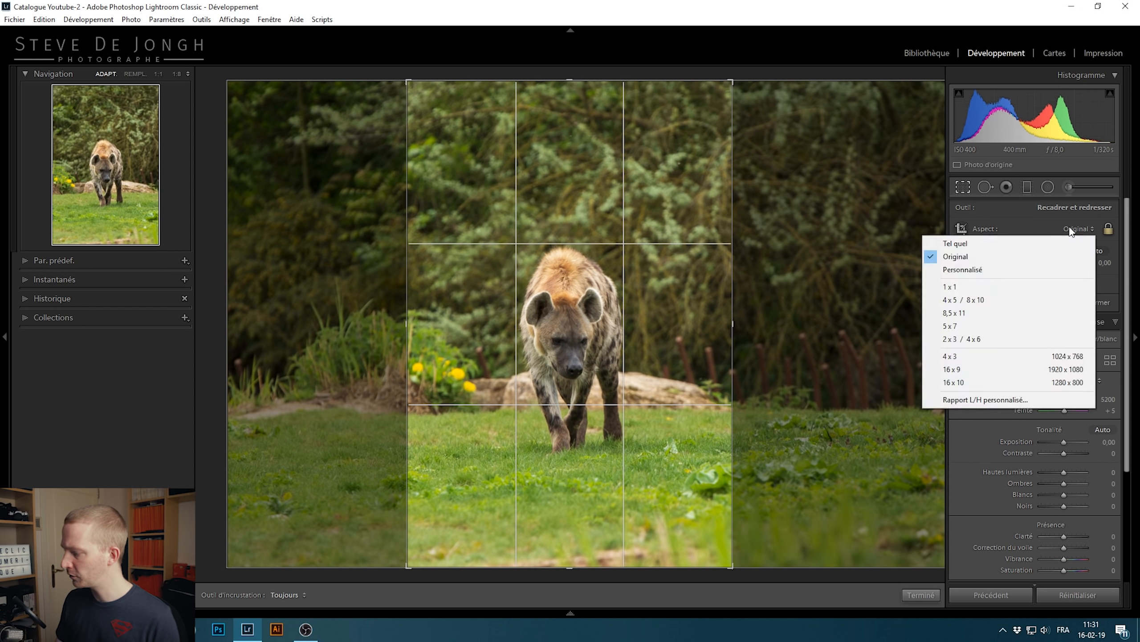
pyautogui.click(1013, 297)
pyautogui.moveTo(584, 329); pyautogui.dragTo(580, 304)
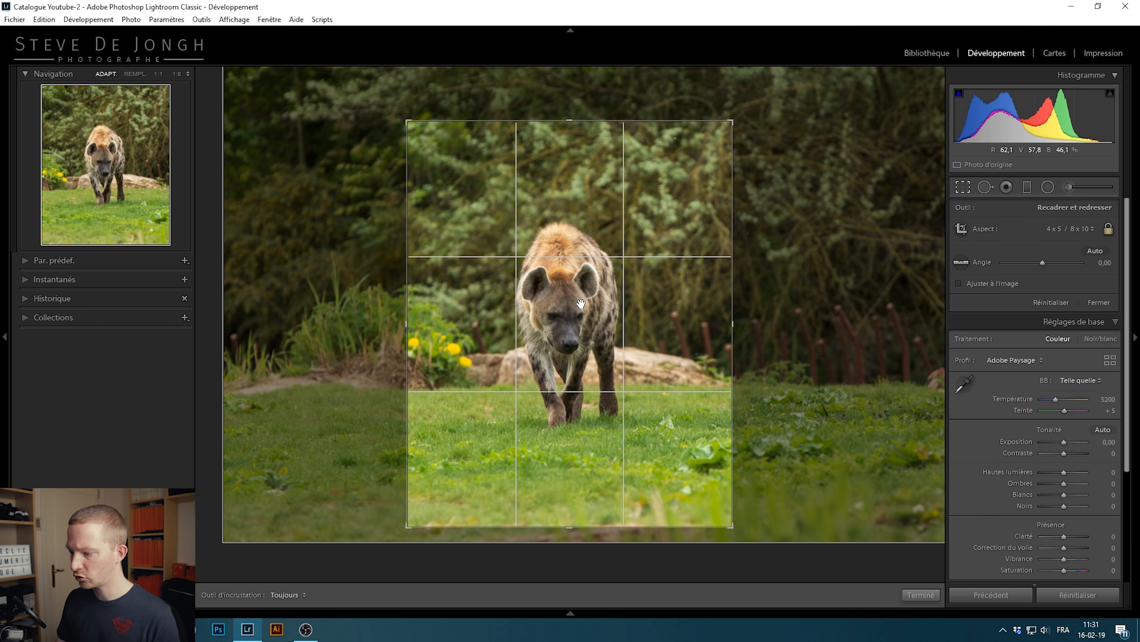
# Compare the 4 x 3 and 2 x 3 / 4 x 6 crop ratios and settle on 4 x 3
pyautogui.click(1078, 230)
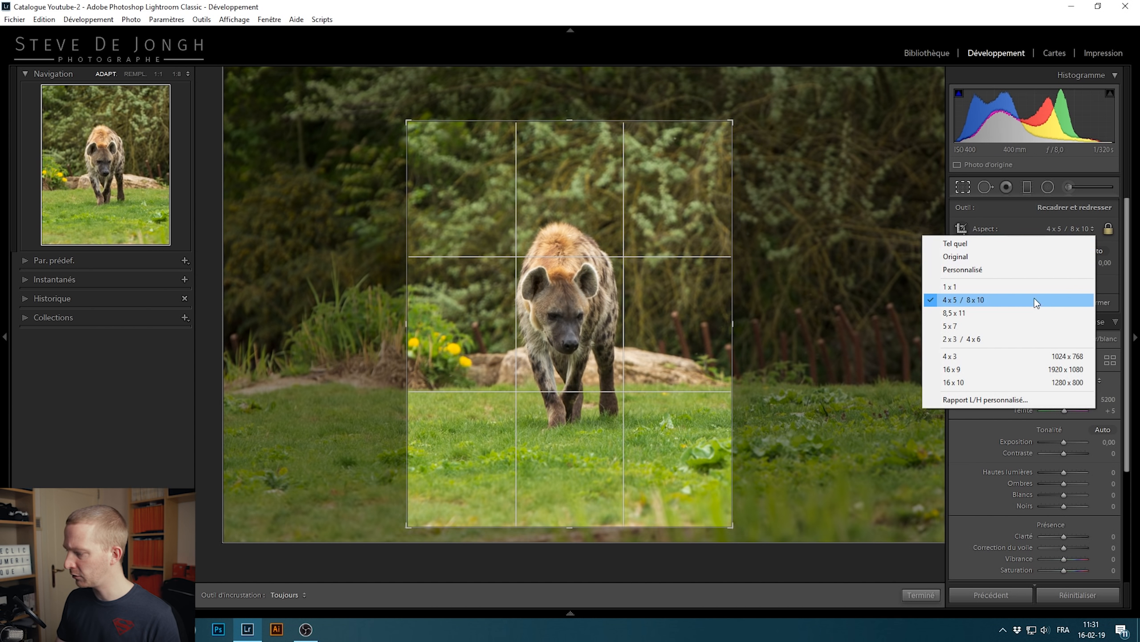
pyautogui.click(1004, 358)
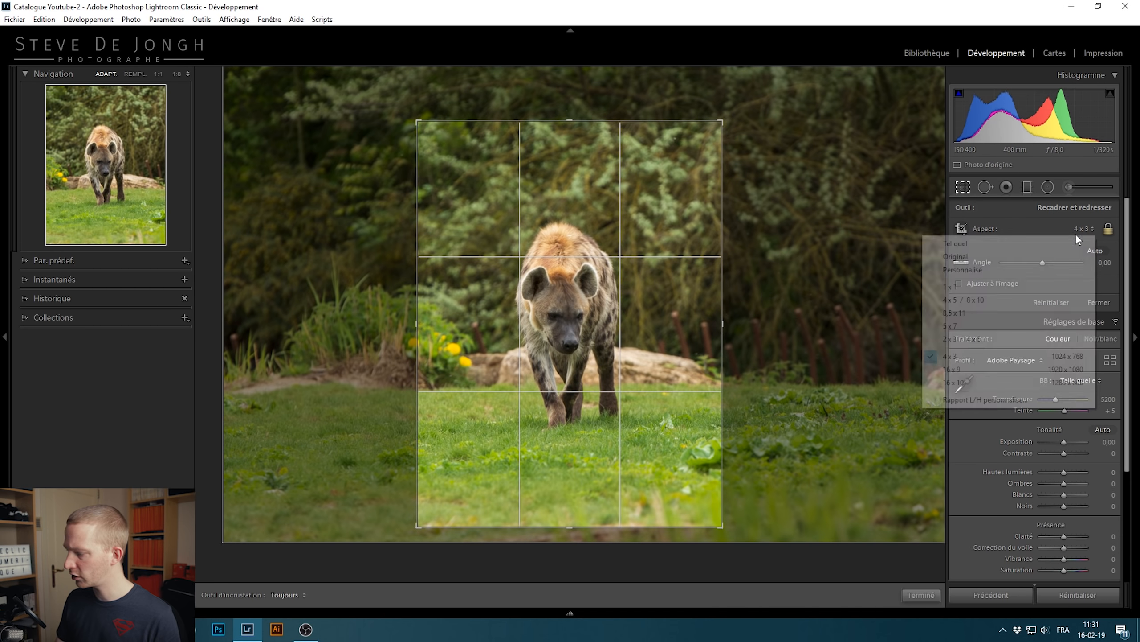
pyautogui.click(965, 338)
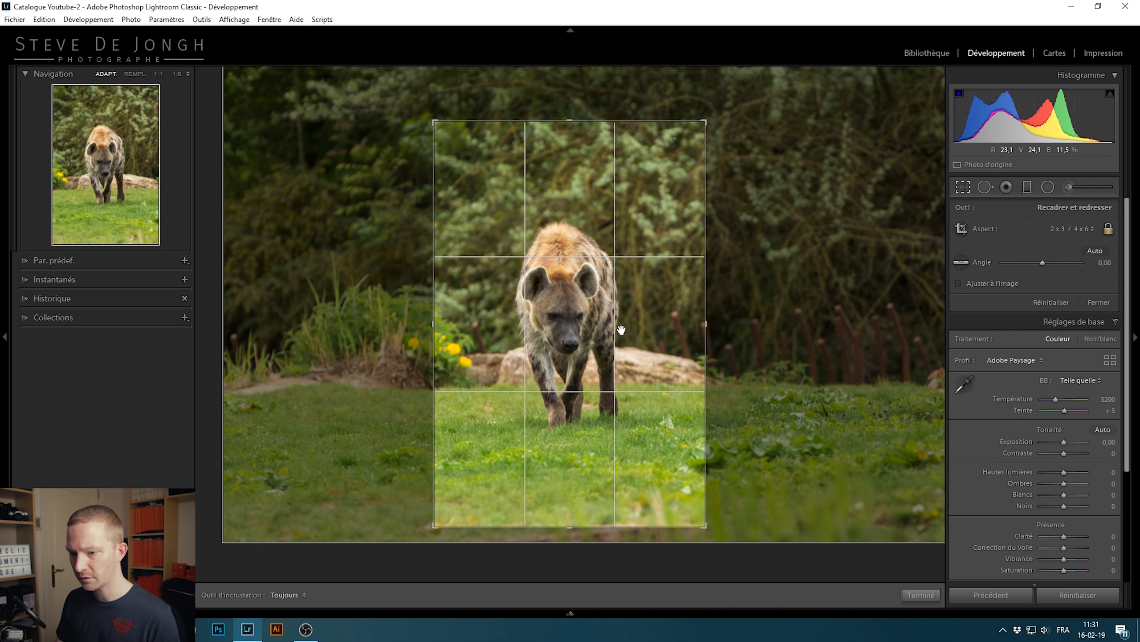
pyautogui.click(1084, 229)
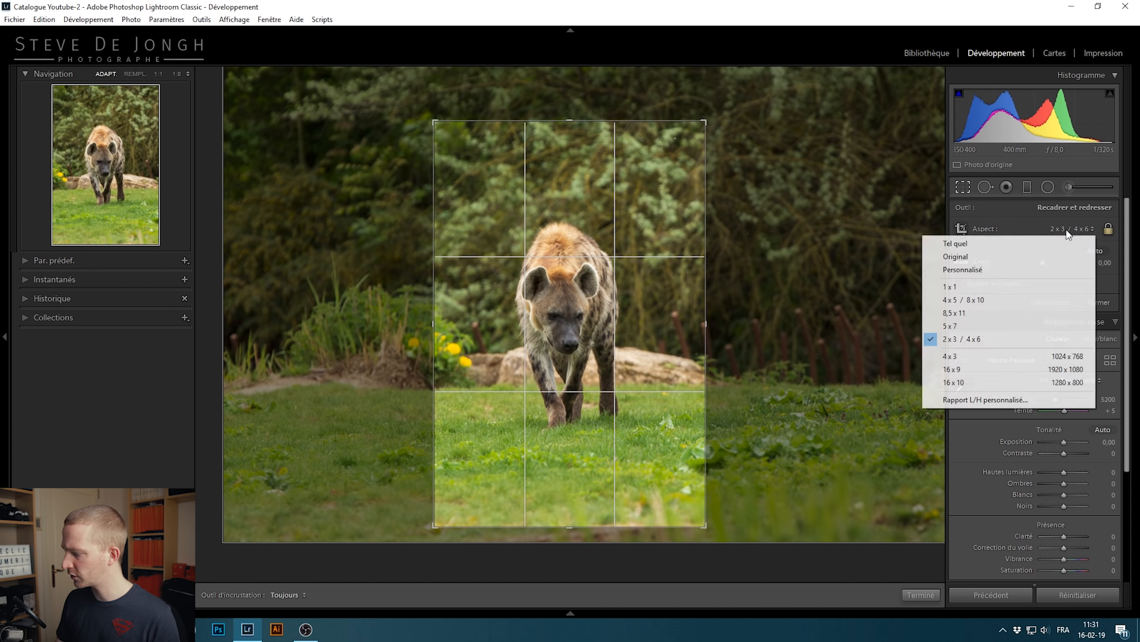
pyautogui.click(999, 352)
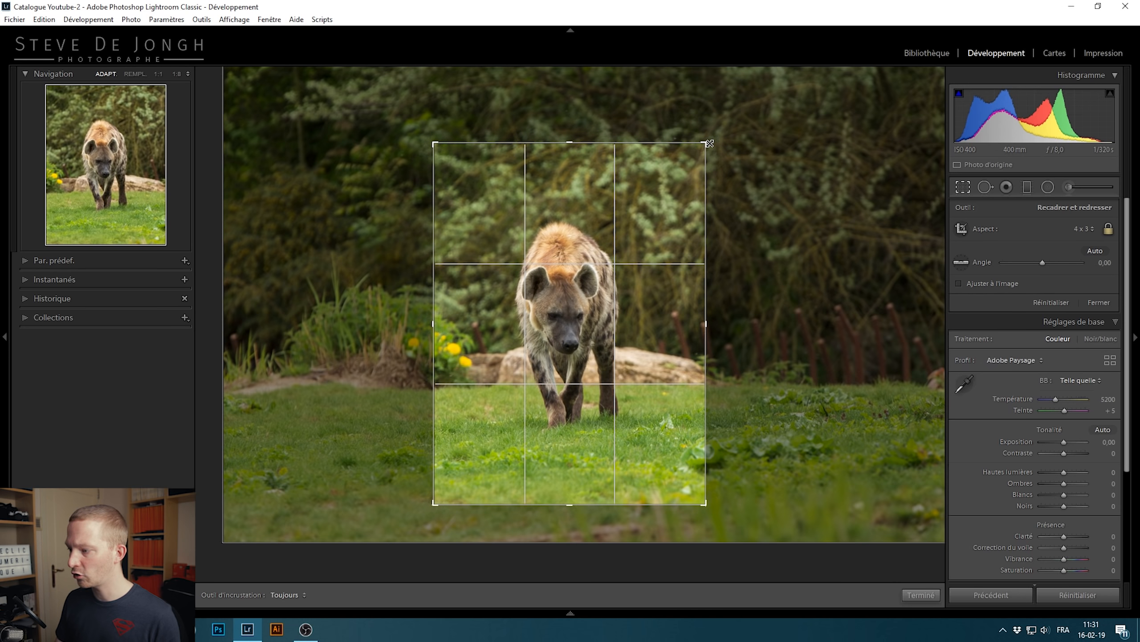
# Enlarge the crop frame around the hyena, recentre the animal and apply the crop
pyautogui.moveTo(709, 143); pyautogui.dragTo(727, 116)
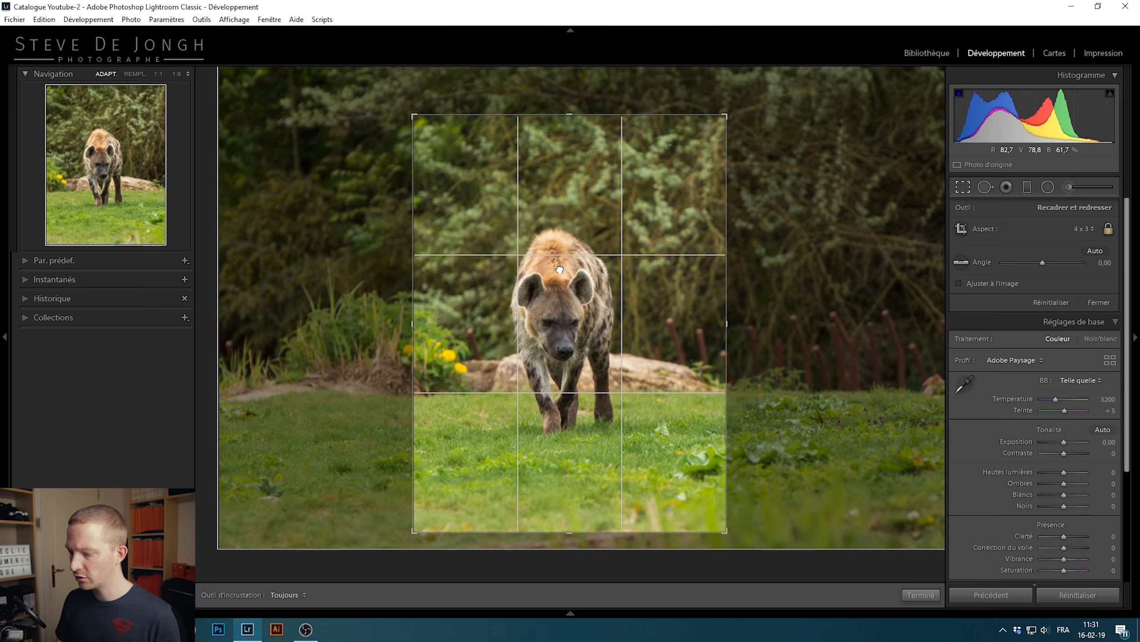
pyautogui.moveTo(567, 267); pyautogui.dragTo(563, 267)
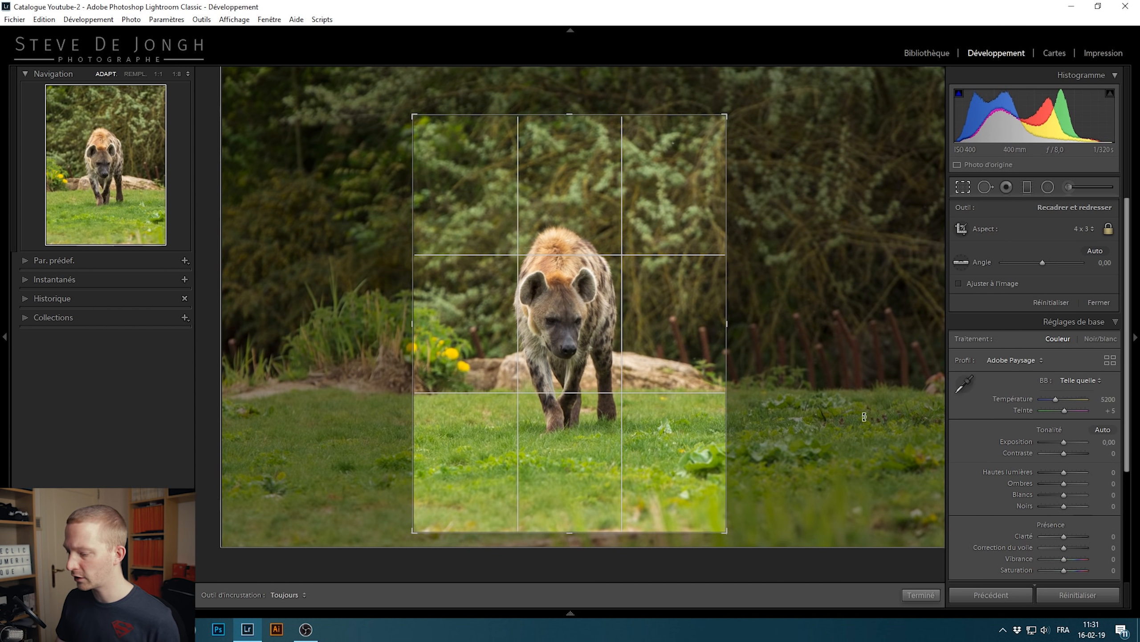
pyautogui.click(921, 595)
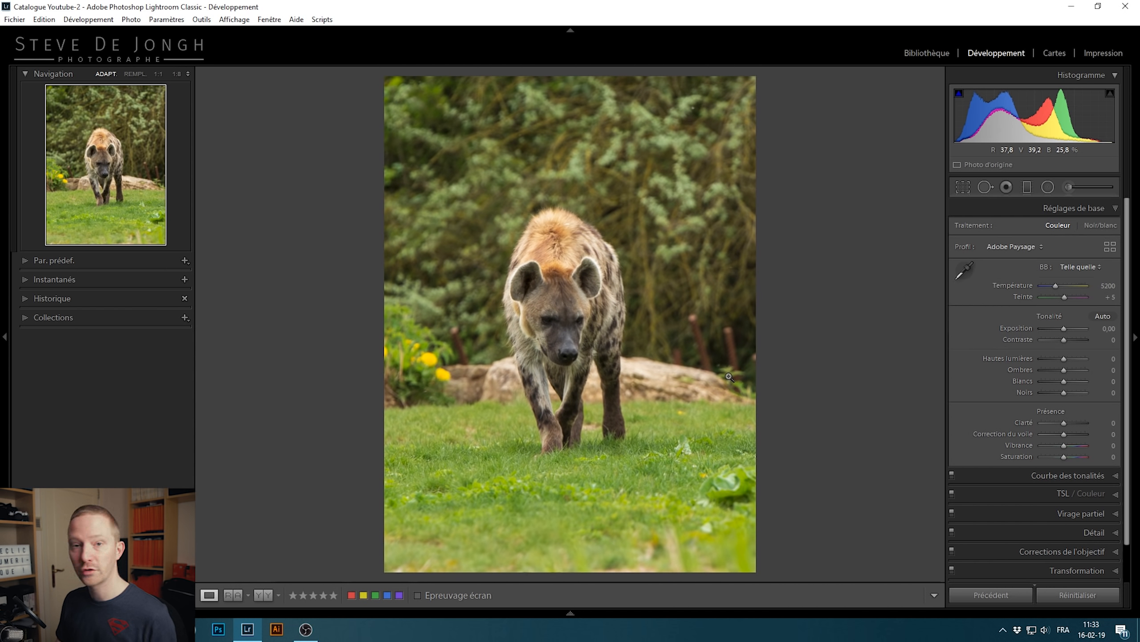
# Clone out the cut-off yellow flower at the photo's left edge with Dupliquer, size 26 and Contour progressif 71, sampling adjacent foliage, and check the retouch
pyautogui.click(390, 353)
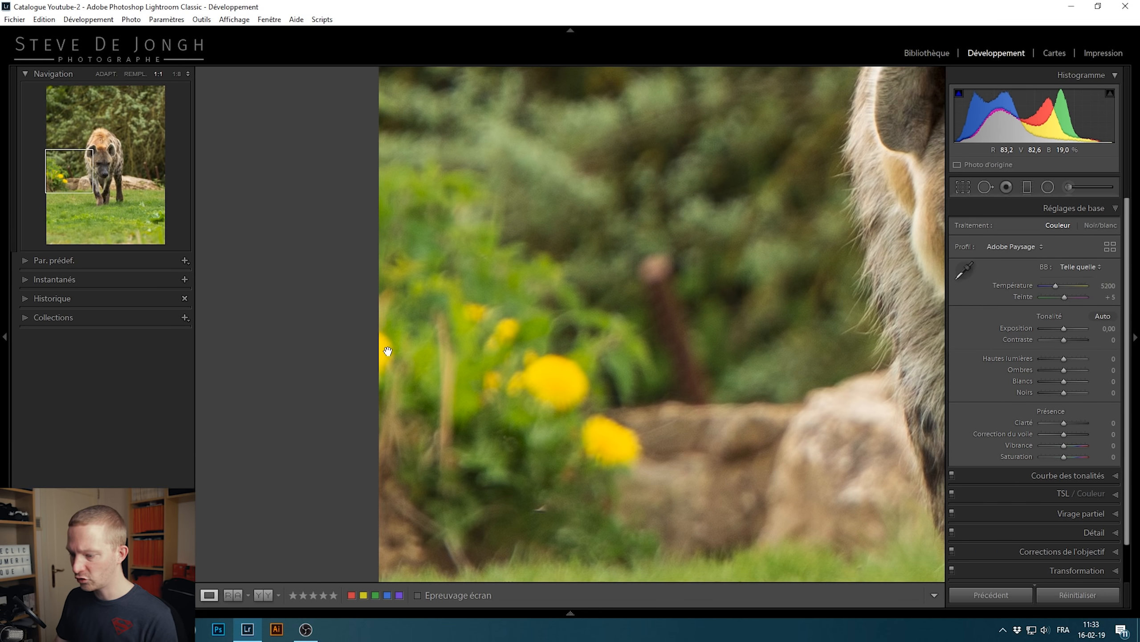
pyautogui.click(984, 188)
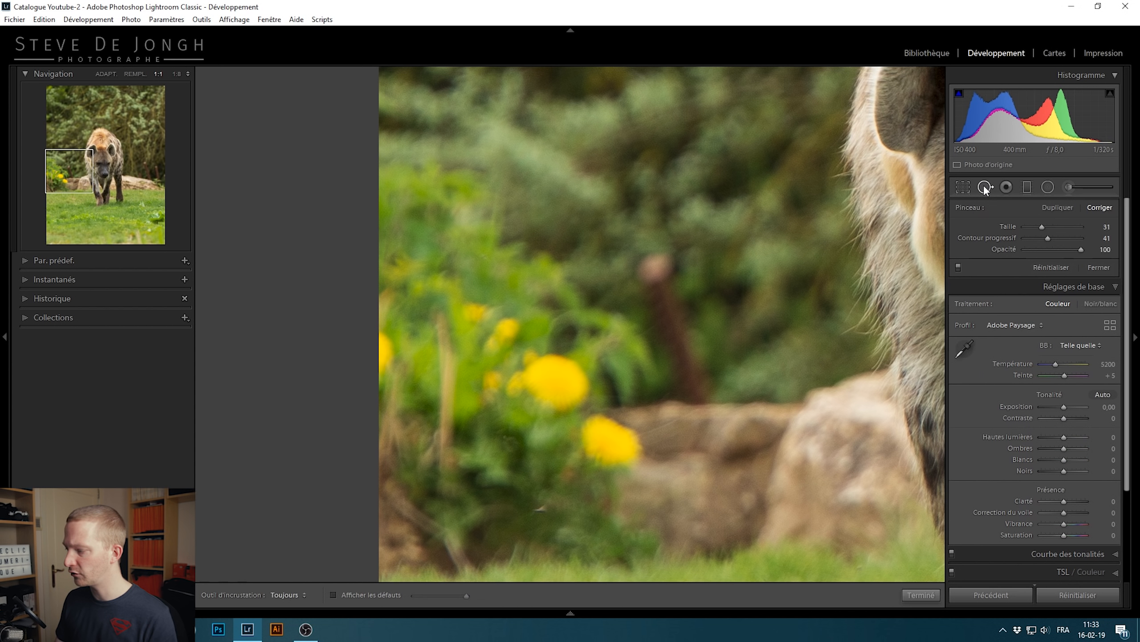
pyautogui.click(1053, 205)
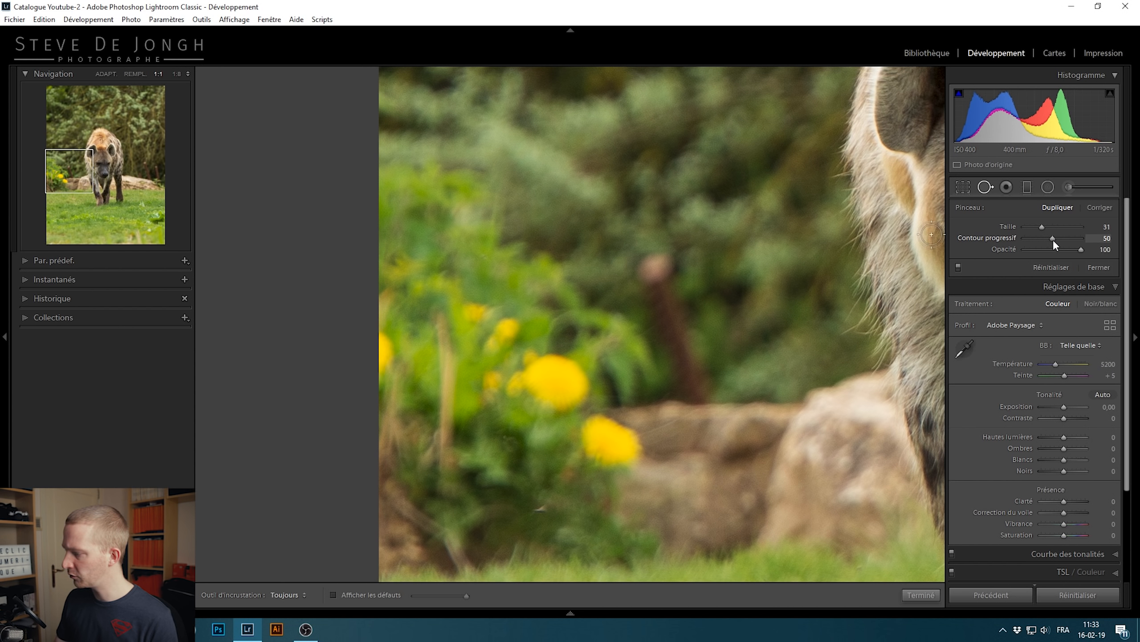
pyautogui.scroll(-1, 376, 334)
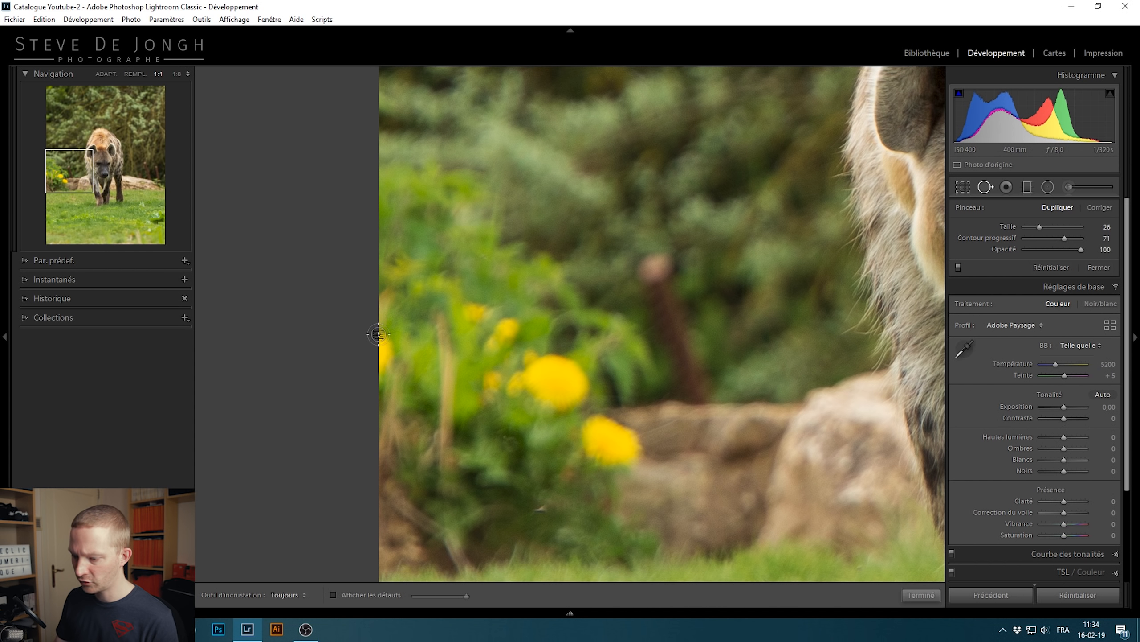
pyautogui.click(385, 338)
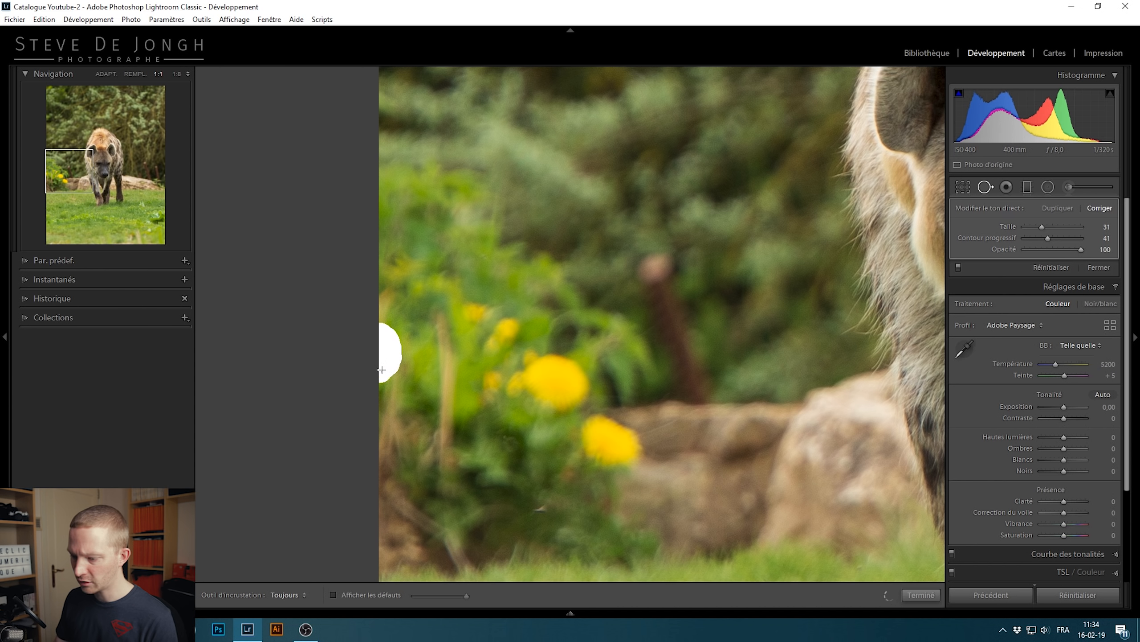
pyautogui.moveTo(376, 346); pyautogui.dragTo(376, 346)
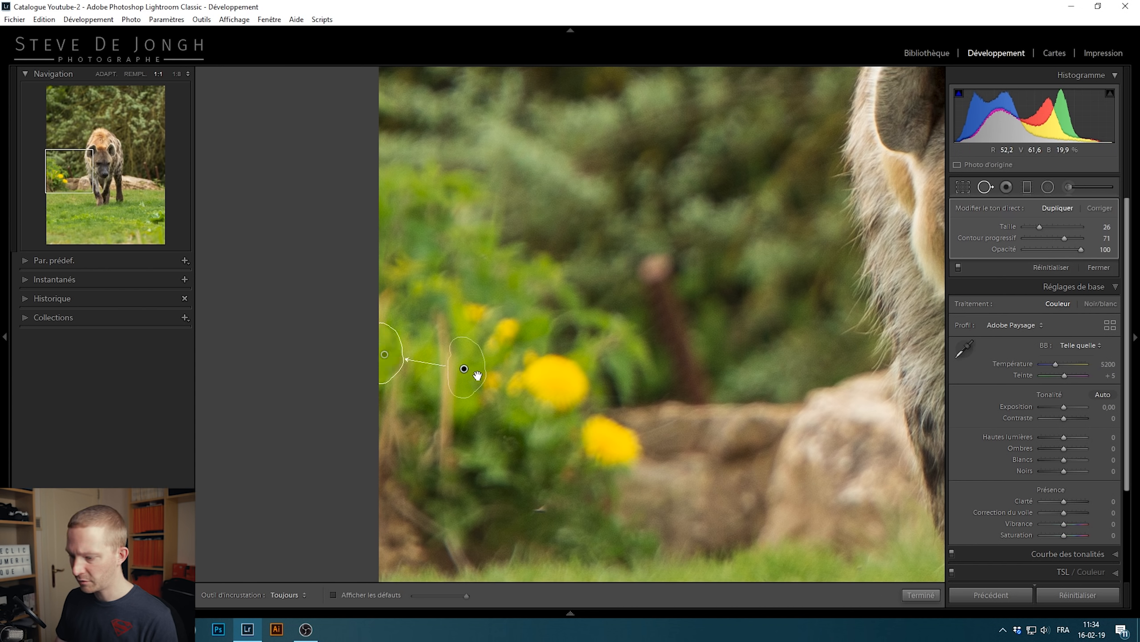
pyautogui.moveTo(464, 368); pyautogui.dragTo(424, 354)
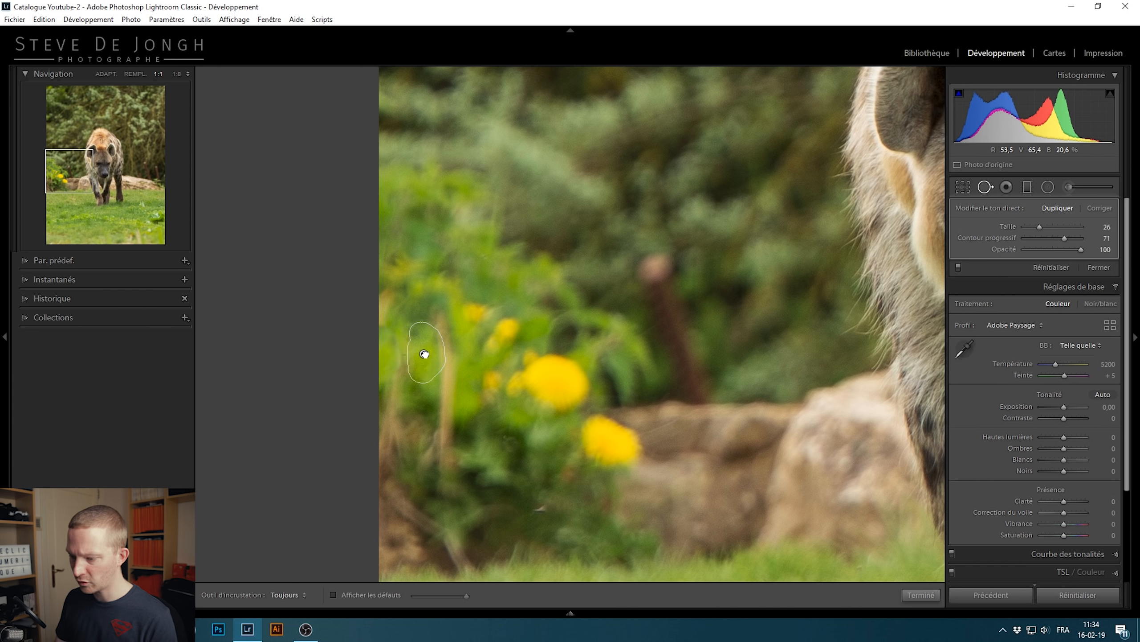
pyautogui.click(924, 597)
pyautogui.click(506, 328)
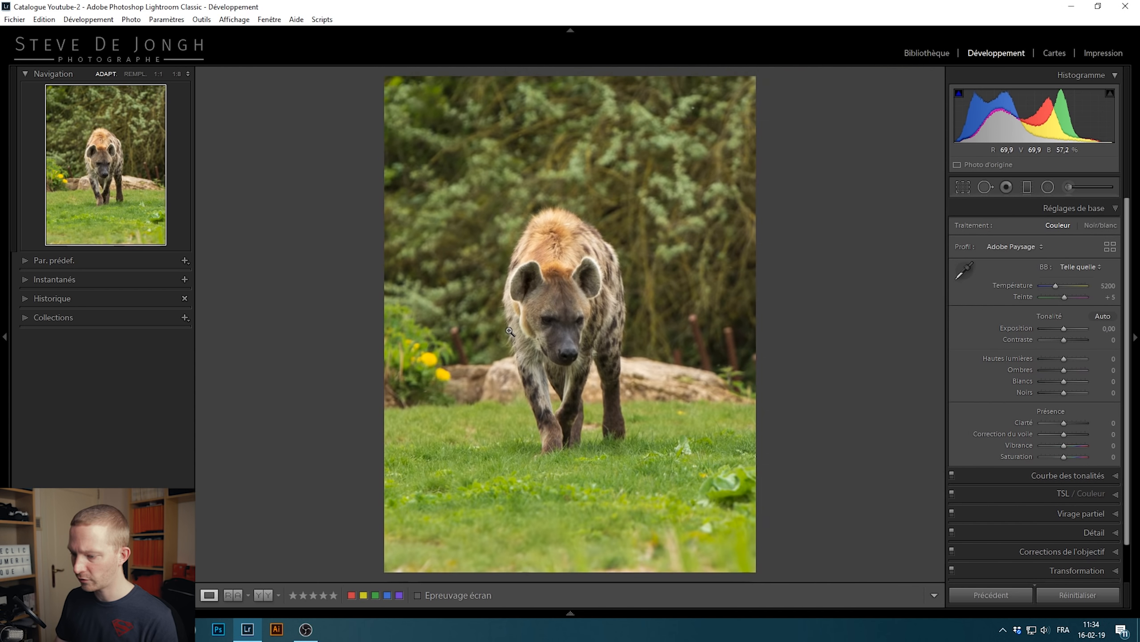
pyautogui.click(417, 342)
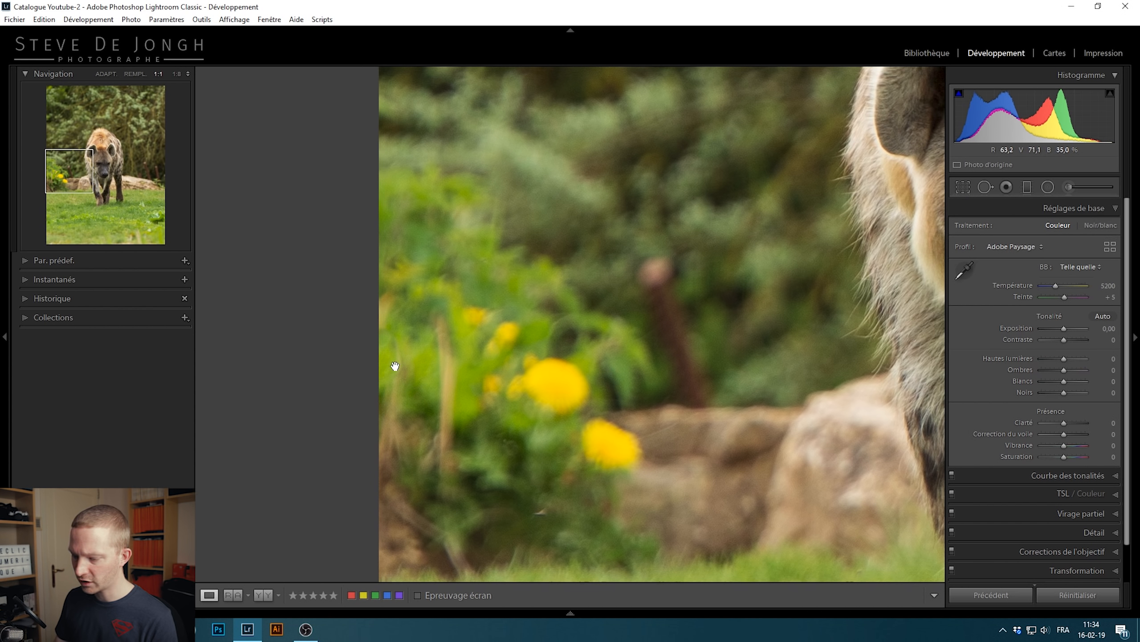
pyautogui.click(396, 365)
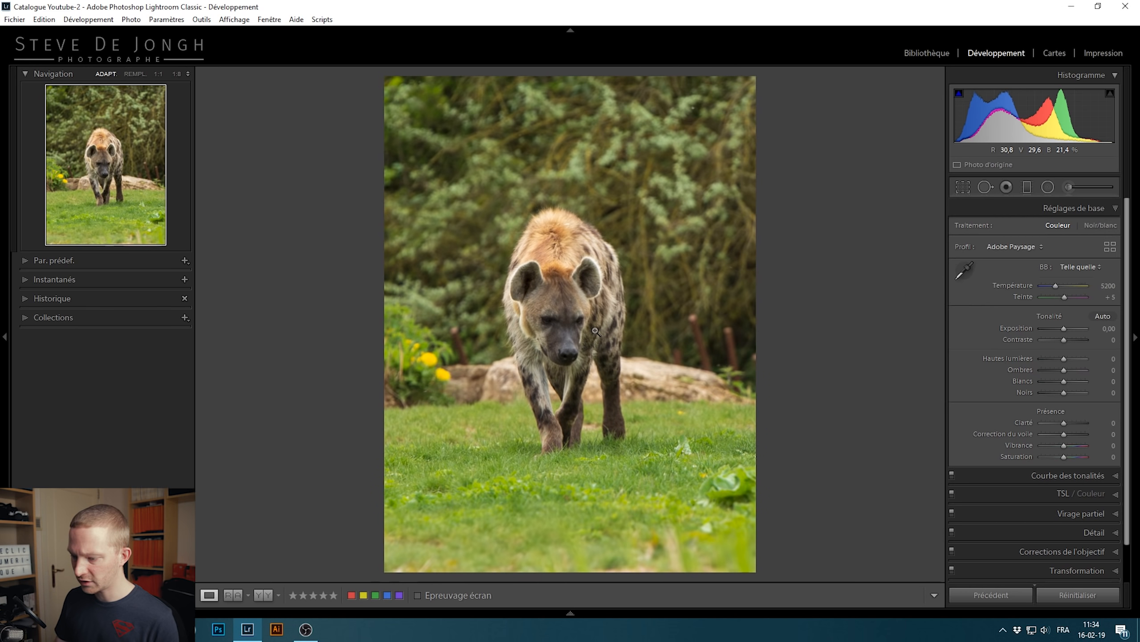
# Heal the pale leaf in the blurred foreground grass with the Corriger spot brush at size 62
pyautogui.press('shift')
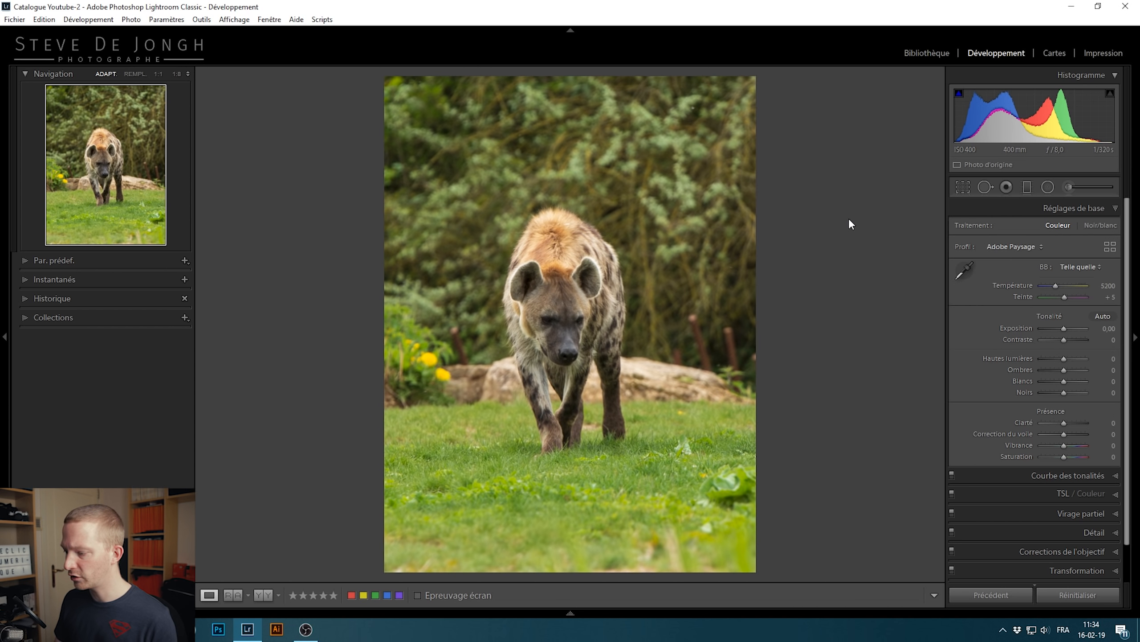
pyautogui.click(713, 544)
pyautogui.moveTo(721, 459); pyautogui.dragTo(657, 273)
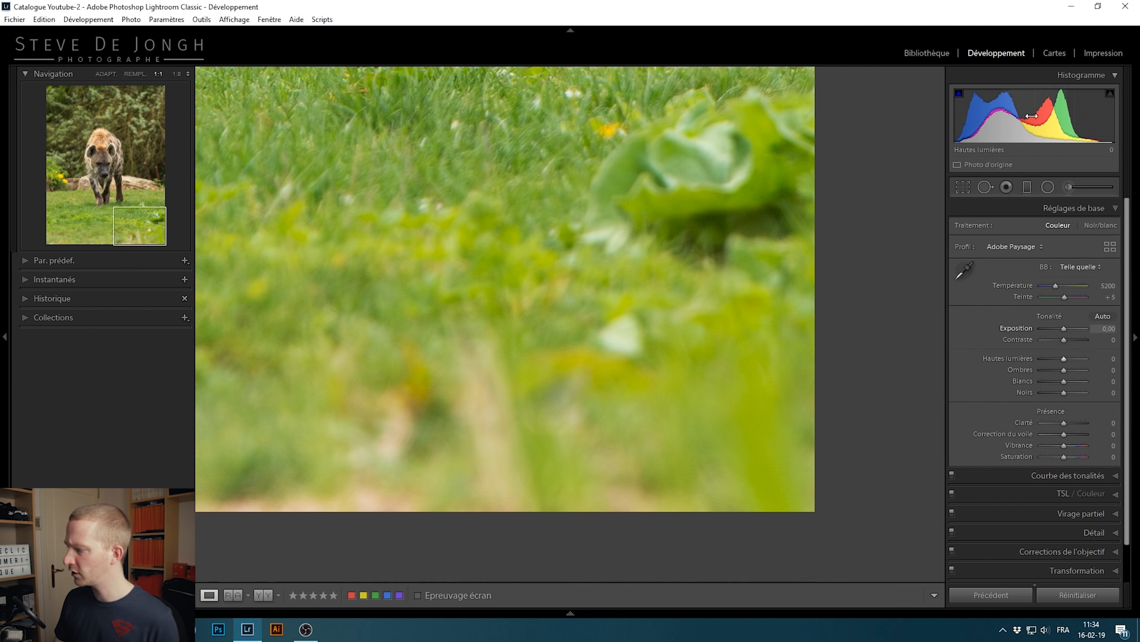
pyautogui.click(985, 186)
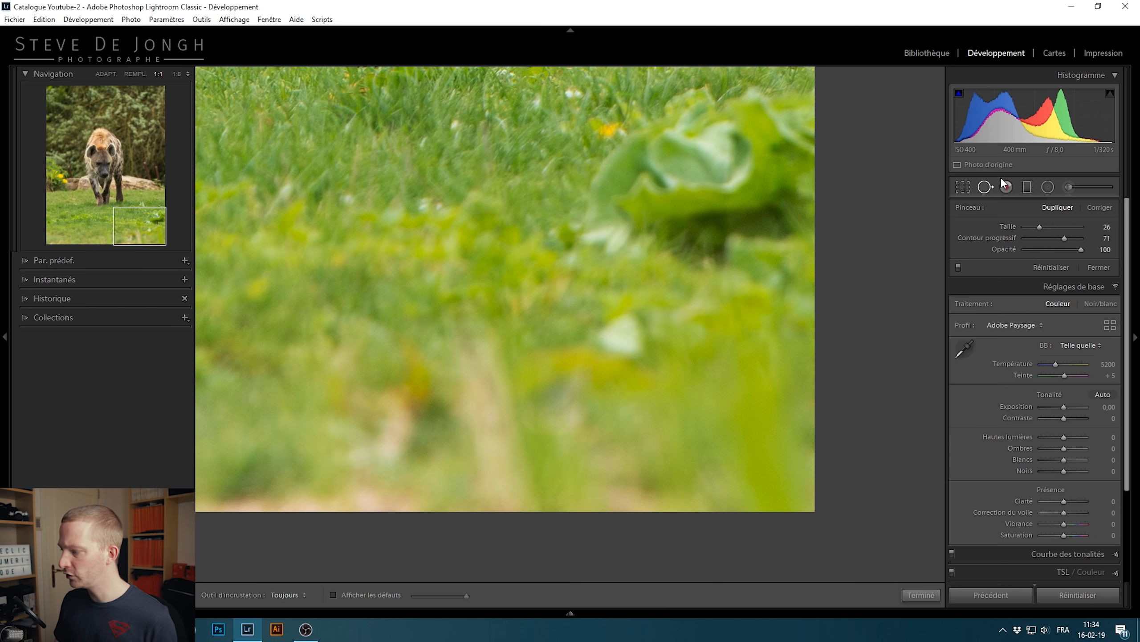
pyautogui.click(1101, 207)
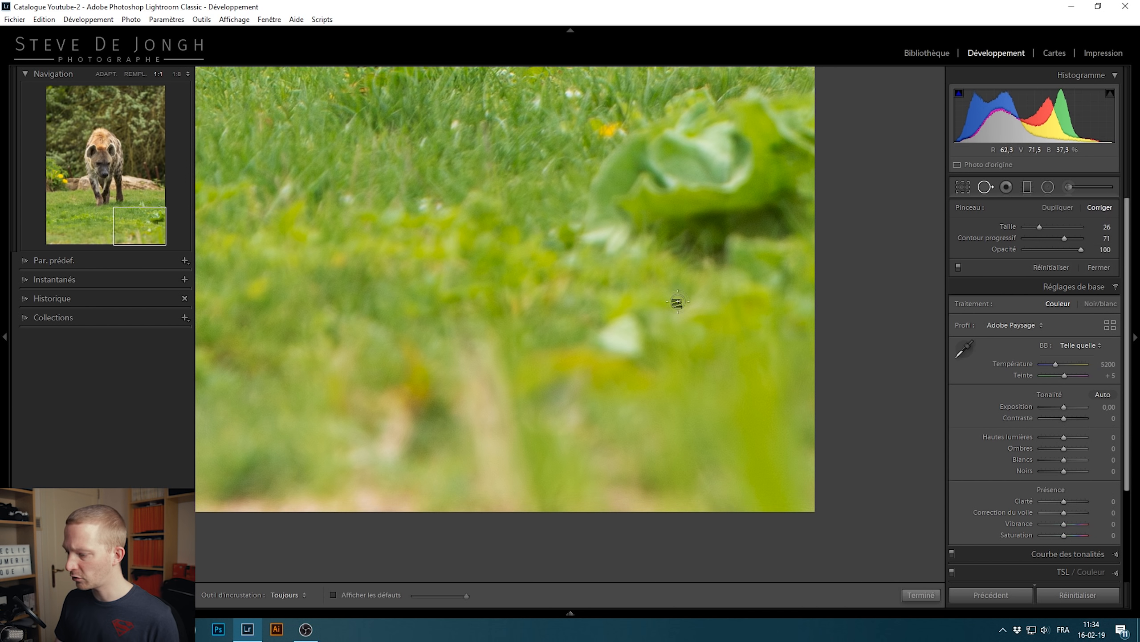
pyautogui.scroll(5, 625, 322)
pyautogui.moveTo(626, 322)
pyautogui.mouseDown()
pyautogui.moveTo(593, 330)
pyautogui.moveTo(628, 359)
pyautogui.moveTo(646, 355)
pyautogui.moveTo(632, 347)
pyautogui.mouseUp()
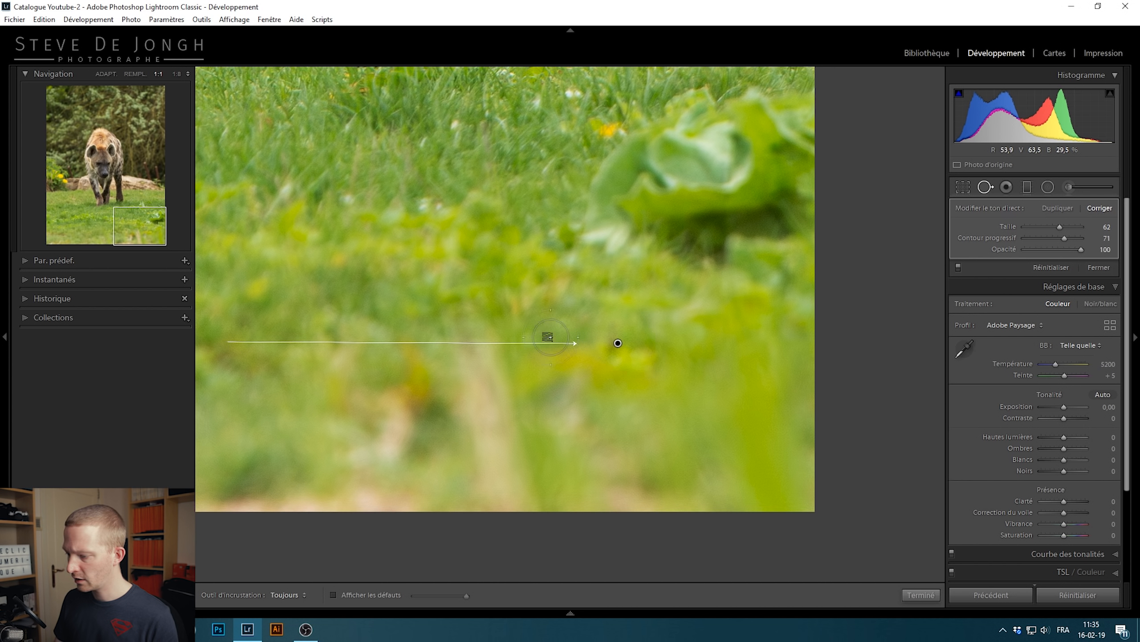
# Move the healing source to the grass just beside the retouched leaf and finish the spot removal
pyautogui.moveTo(421, 318); pyautogui.dragTo(534, 301)
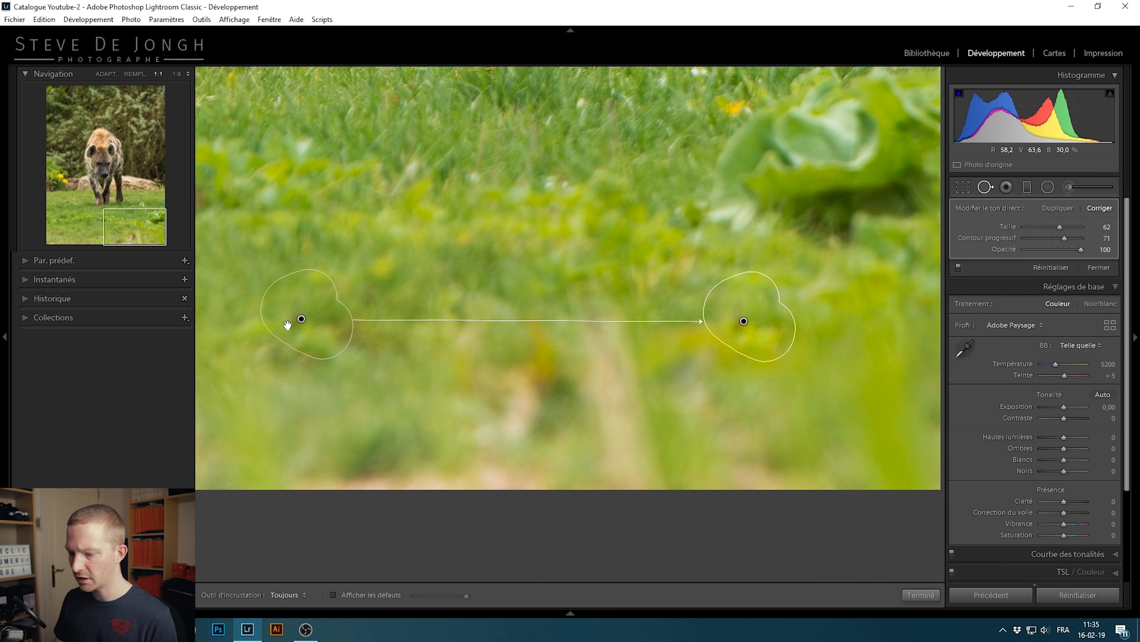
pyautogui.moveTo(310, 308)
pyautogui.mouseDown()
pyautogui.moveTo(300, 321)
pyautogui.moveTo(438, 356)
pyautogui.moveTo(777, 352)
pyautogui.moveTo(841, 323)
pyautogui.moveTo(849, 306)
pyautogui.mouseUp()
pyautogui.moveTo(746, 350)
pyautogui.mouseDown()
pyautogui.moveTo(797, 382)
pyautogui.moveTo(832, 382)
pyautogui.moveTo(847, 369)
pyautogui.moveTo(854, 311)
pyautogui.moveTo(799, 296)
pyautogui.moveTo(834, 291)
pyautogui.mouseUp()
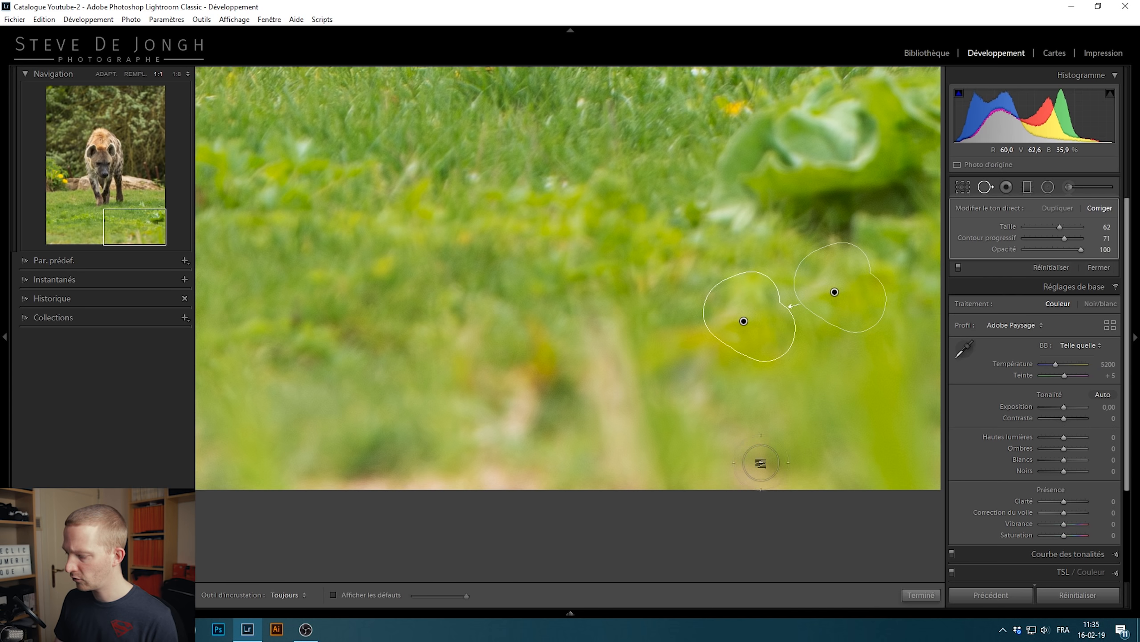
pyautogui.click(920, 595)
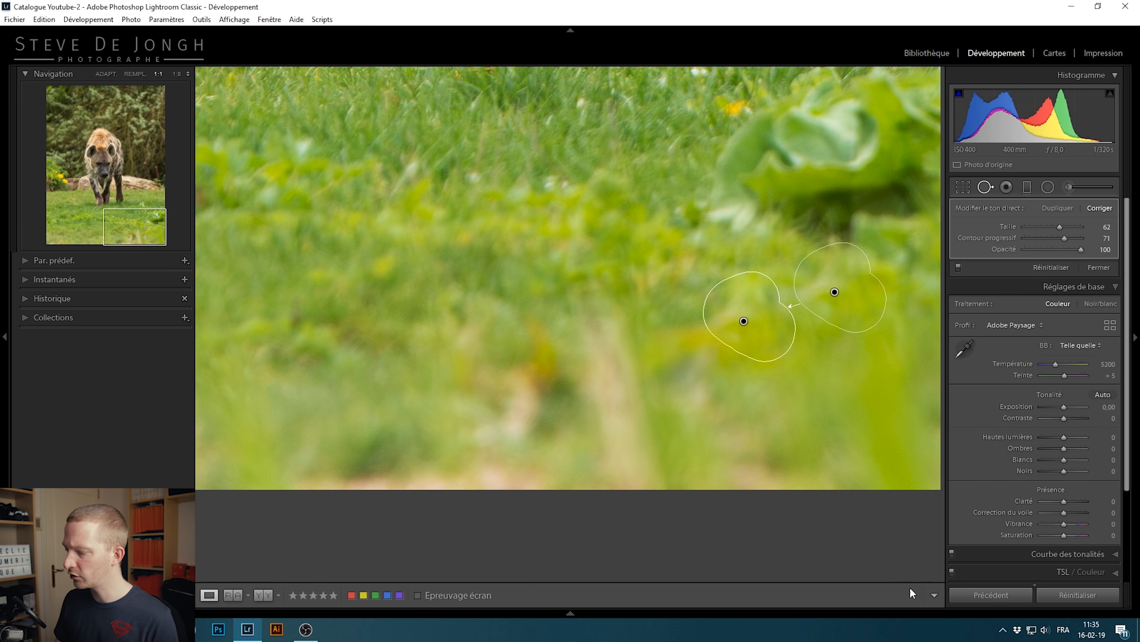
pyautogui.click(672, 382)
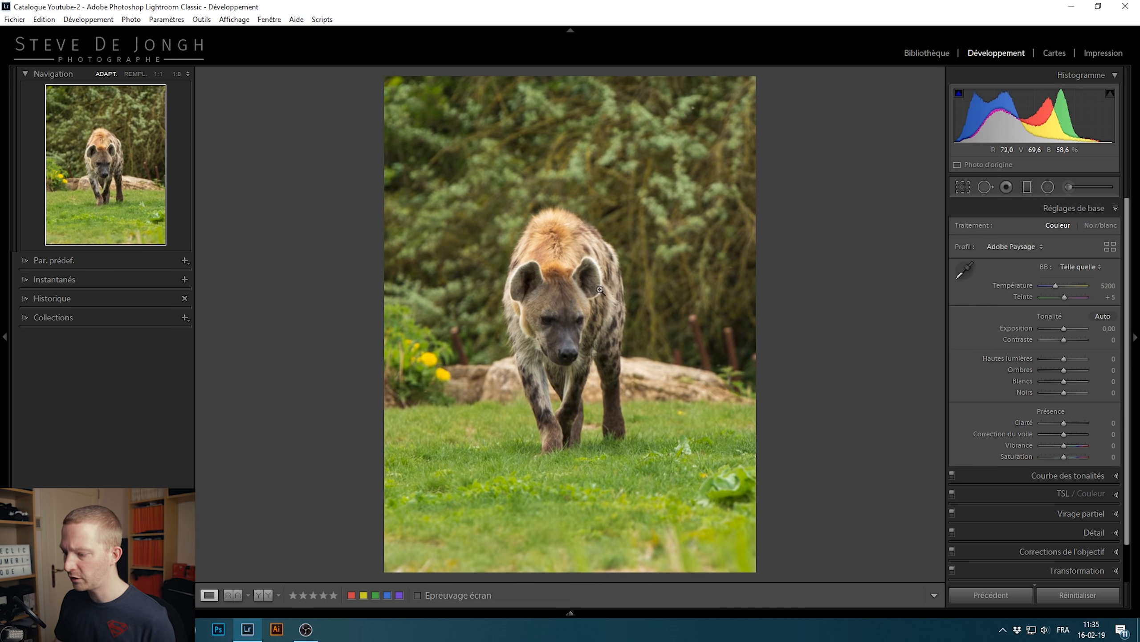
# Warm the white balance by setting Température to 5467 and inspect the hyena's face up close
pyautogui.click(560, 341)
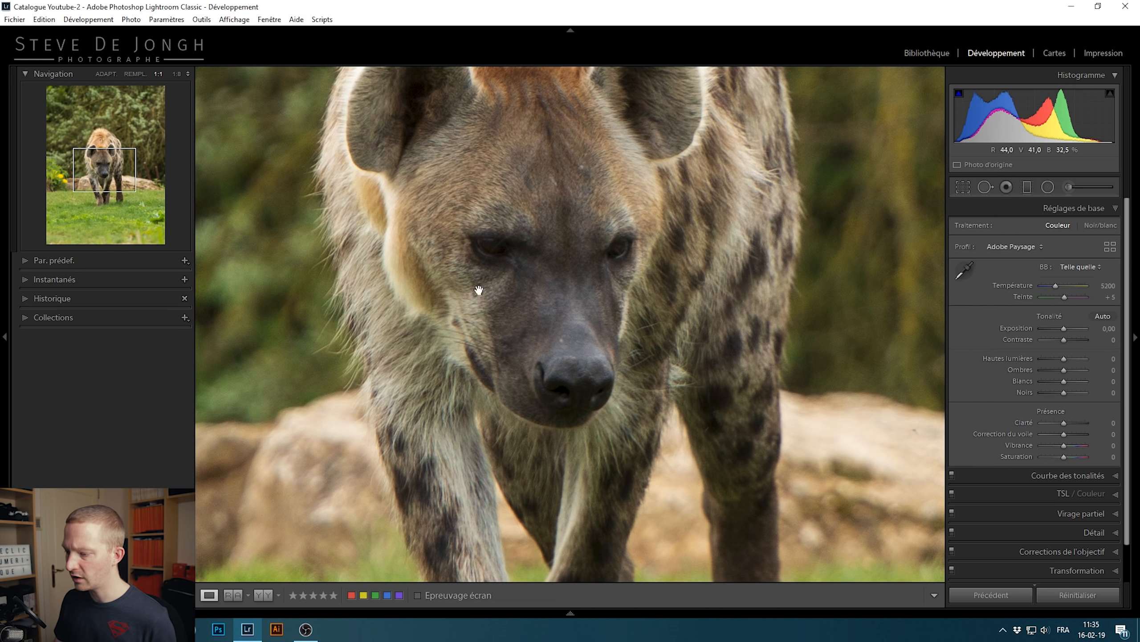
pyautogui.click(557, 333)
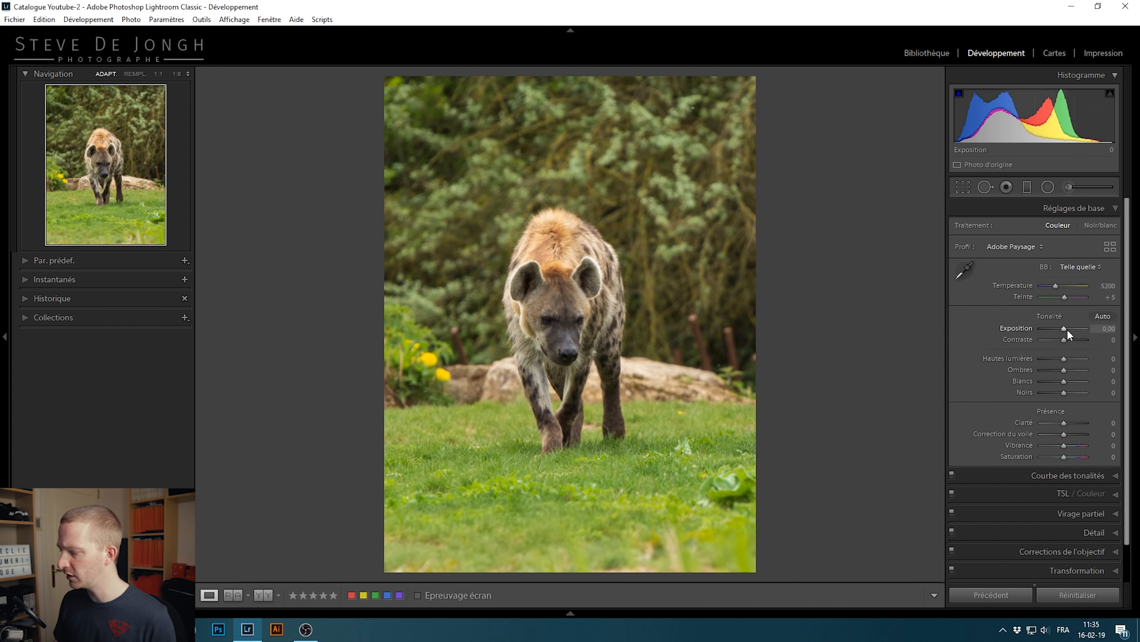
pyautogui.moveTo(1058, 285); pyautogui.dragTo(1058, 286)
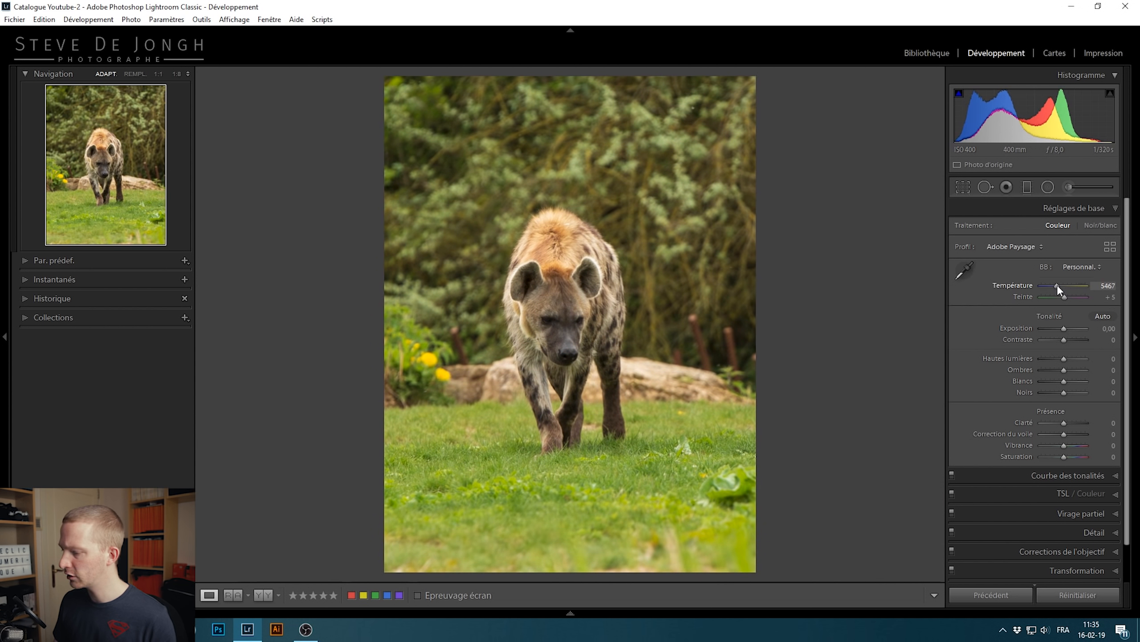
pyautogui.click(537, 352)
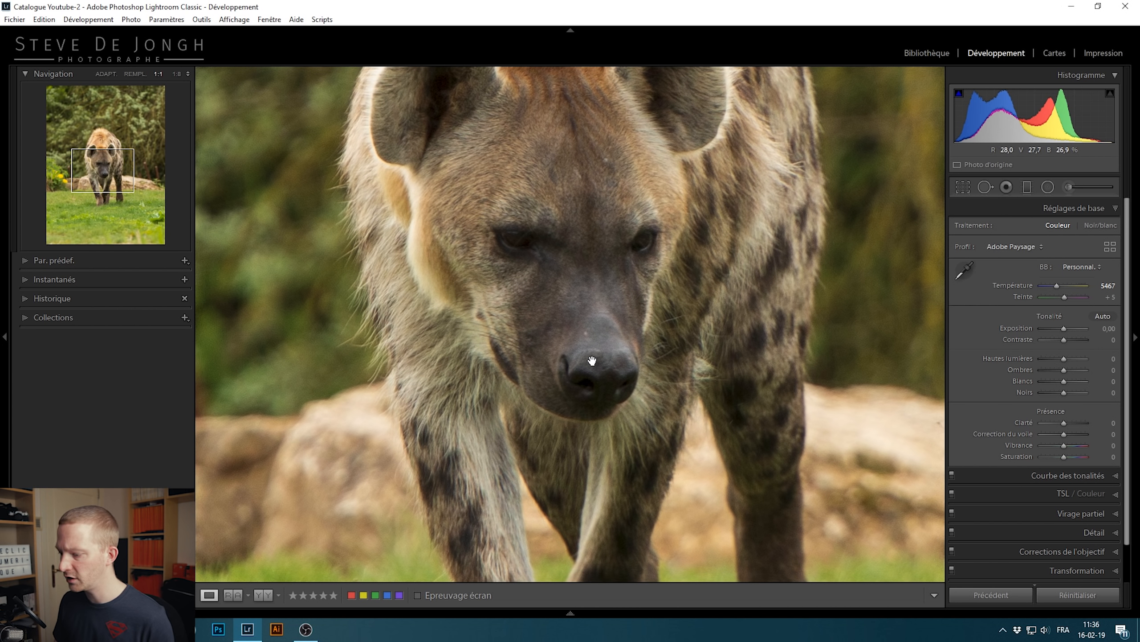
# Set Vibrance to +36 and Saturation to −23 for the whole photo
pyautogui.click(584, 345)
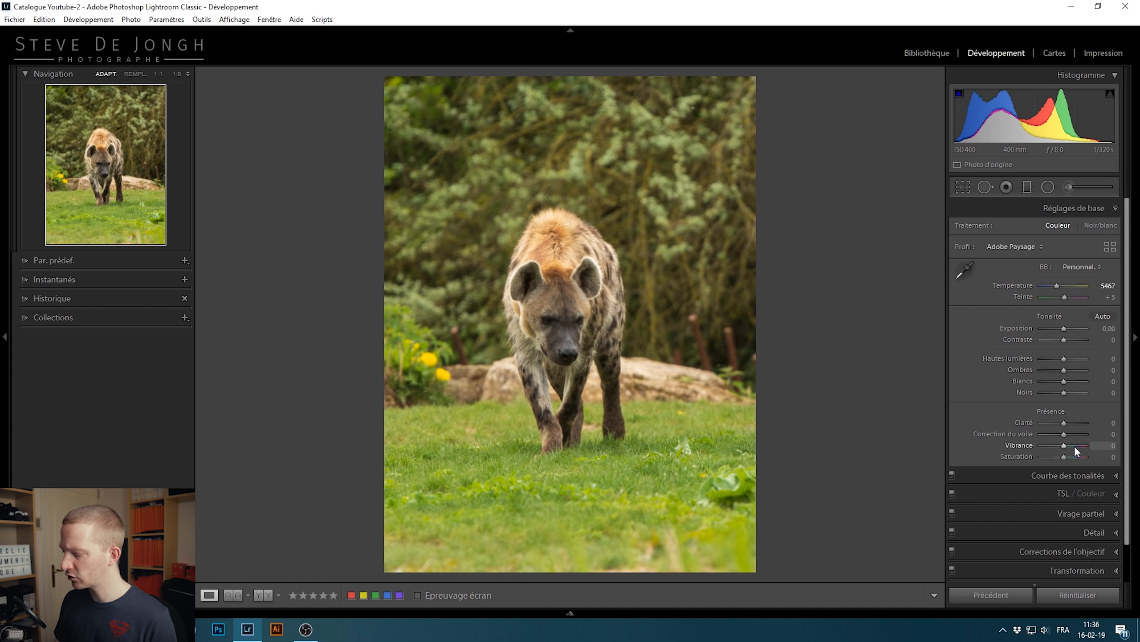
pyautogui.moveTo(1065, 445); pyautogui.dragTo(1073, 445)
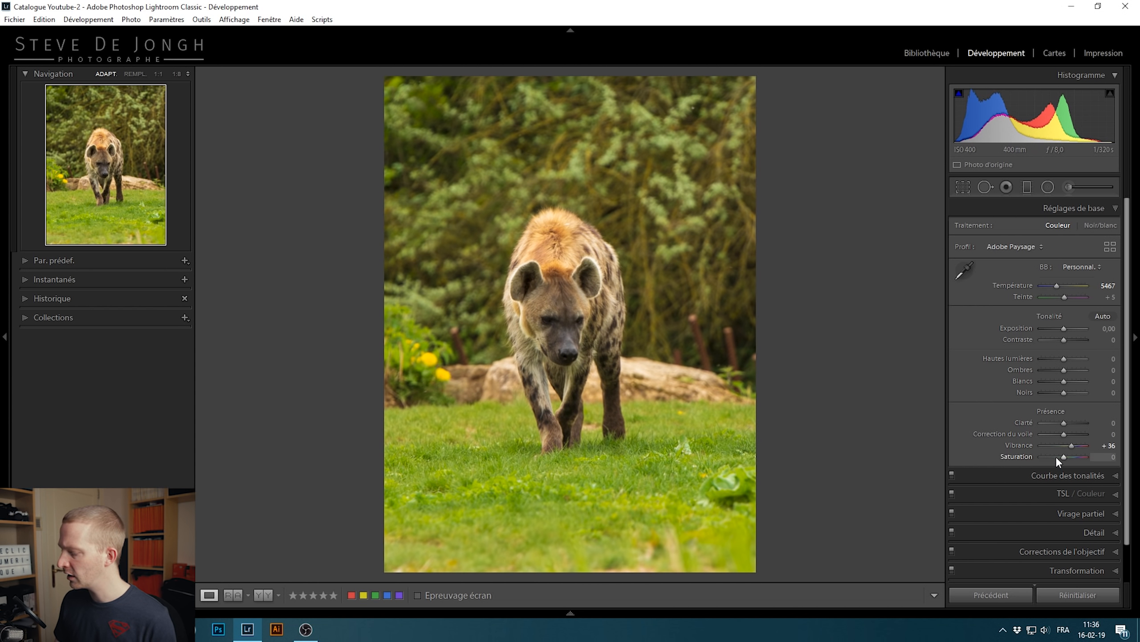
pyautogui.moveTo(1063, 455); pyautogui.dragTo(1059, 457)
# Compare the photo before and after the adjustments and examine the hyena's face up close
pyautogui.press('\\')
pyautogui.press('\\')
pyautogui.press('\\')
pyautogui.press('\\')
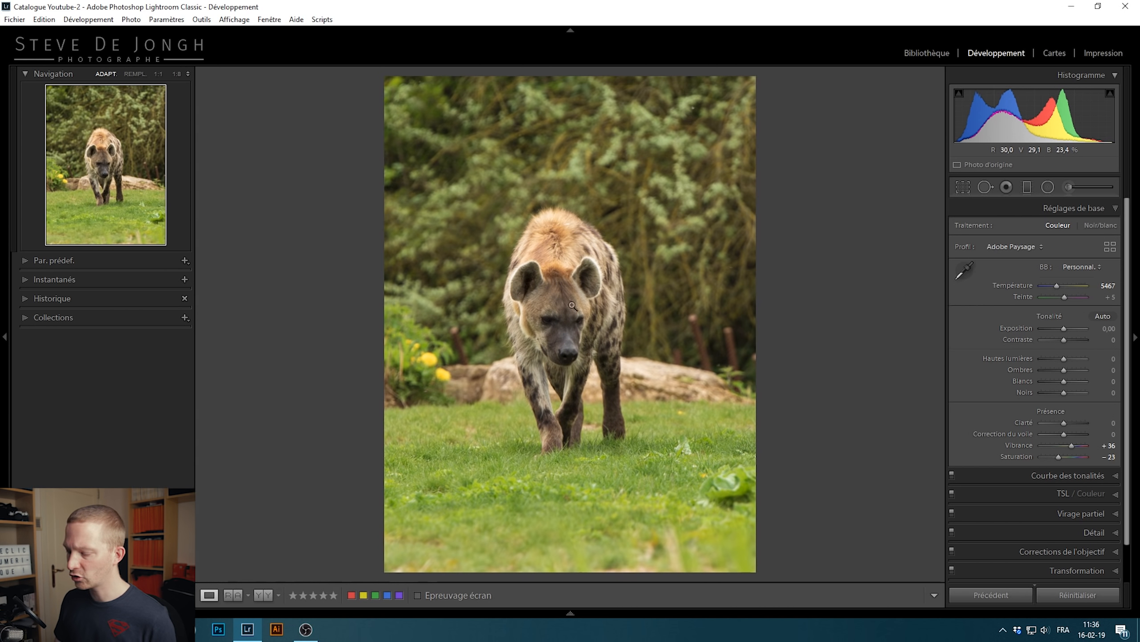
pyautogui.press('\\')
pyautogui.press('\\')
pyautogui.press('\\')
pyautogui.press('\\')
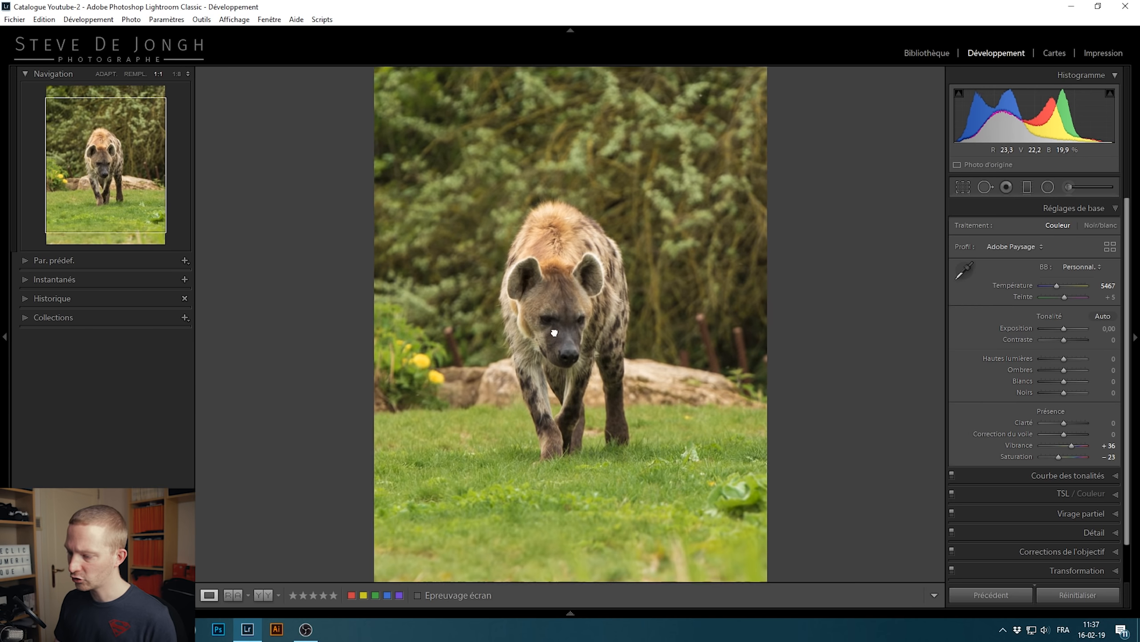
pyautogui.click(535, 317)
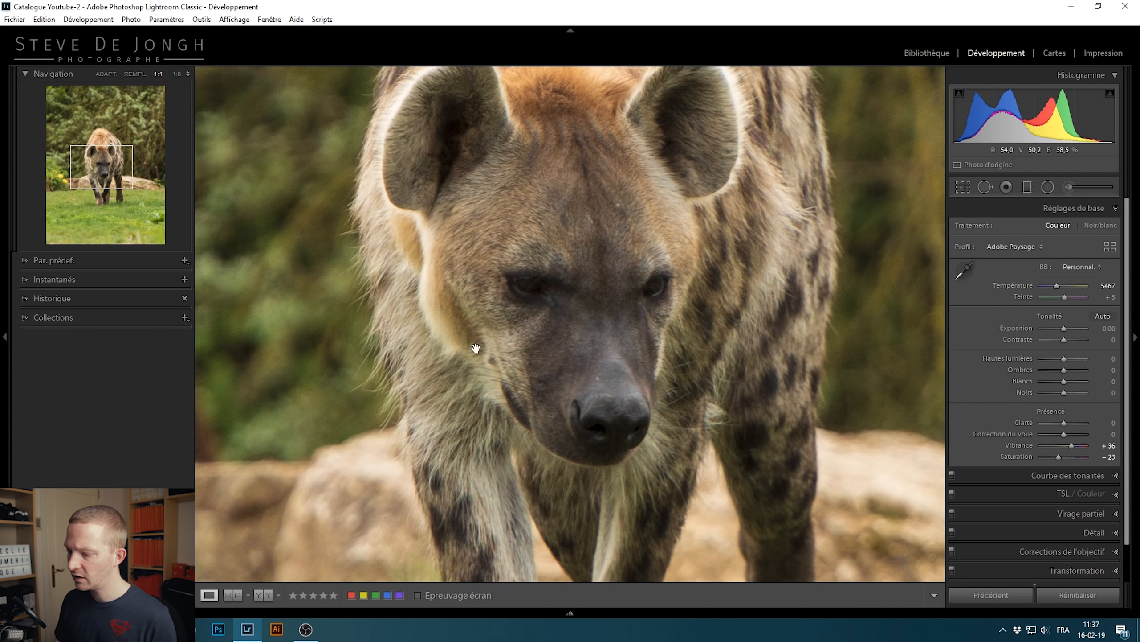
pyautogui.click(624, 363)
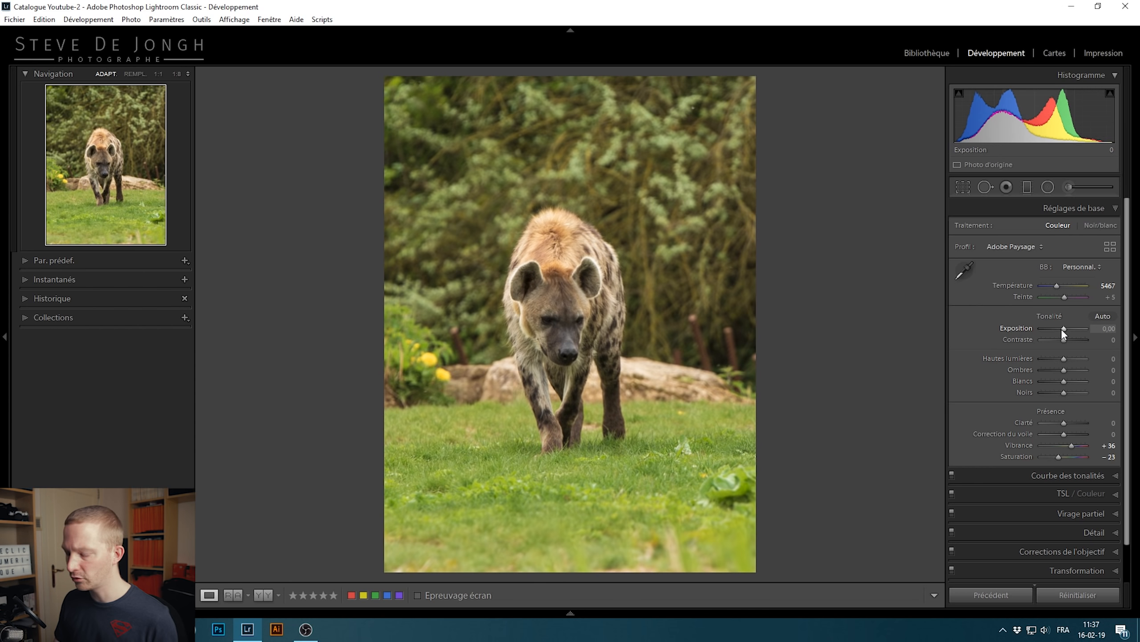
# Set Exposition to +0,20 and Hautes lumières to −39, and check the effect on the hyena's face
pyautogui.moveTo(1061, 328); pyautogui.dragTo(1061, 328)
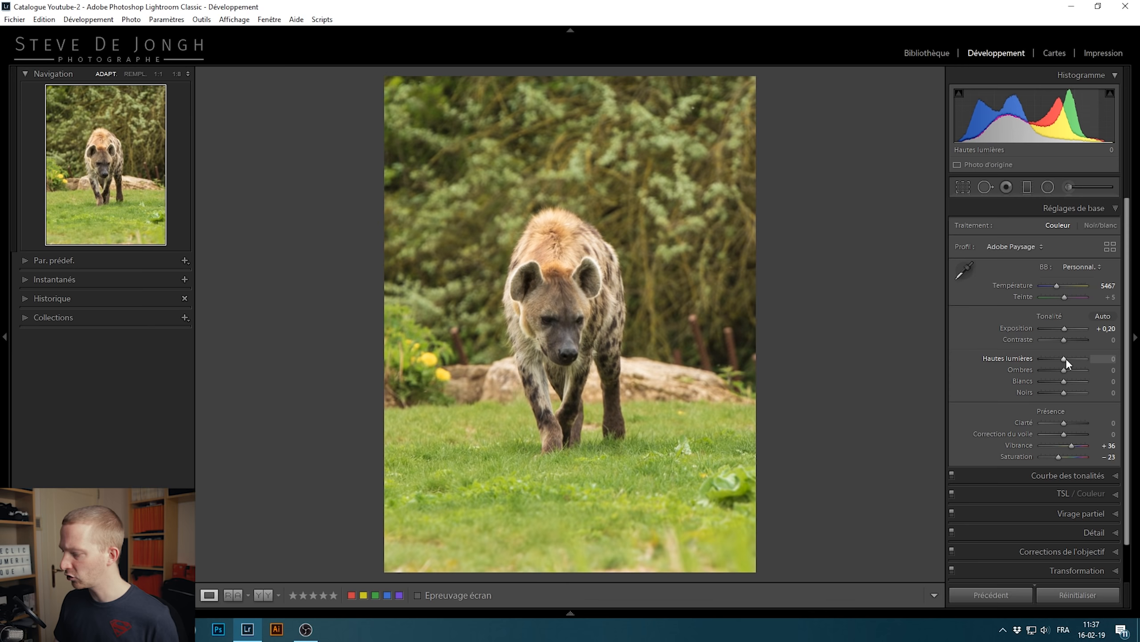
pyautogui.moveTo(1062, 358); pyautogui.dragTo(1054, 363)
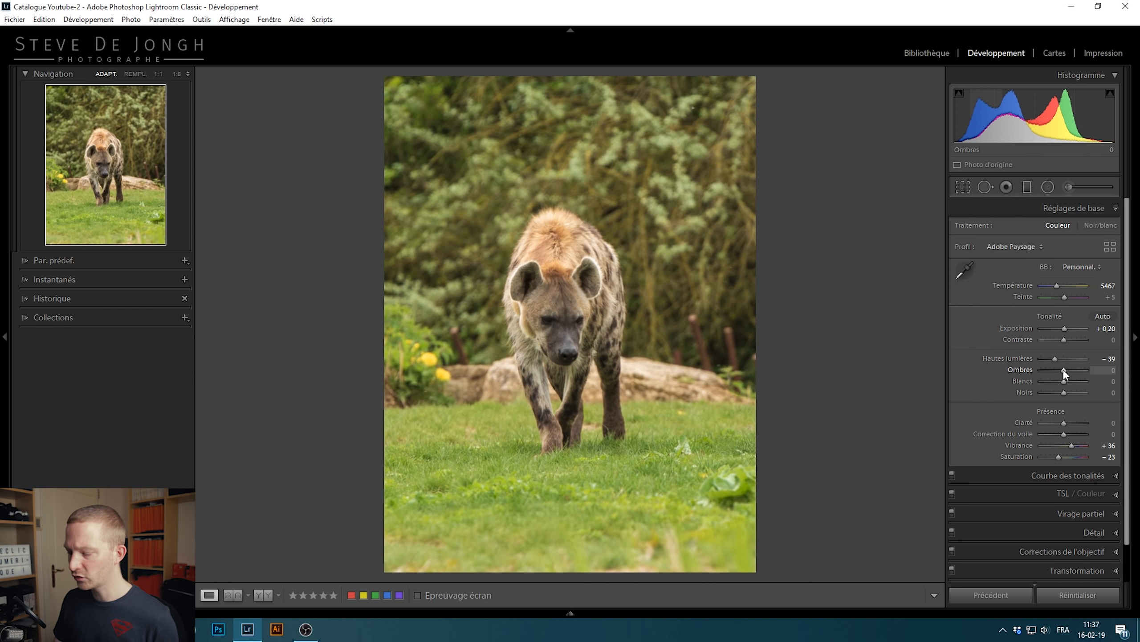
pyautogui.click(563, 330)
pyautogui.click(590, 288)
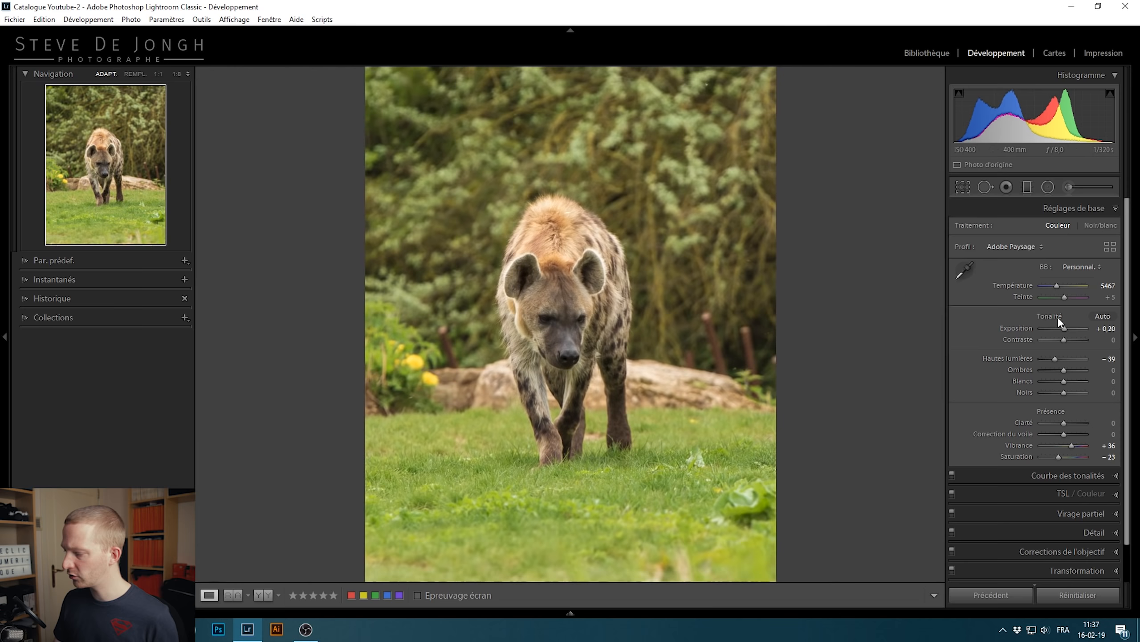
# Set Correction du voile to +15, resetting the trial Ombres and Clarté adjustments to 0
pyautogui.moveTo(1063, 368)
pyautogui.mouseDown()
pyautogui.moveTo(1107, 366)
pyautogui.moveTo(1047, 376)
pyautogui.moveTo(1108, 378)
pyautogui.moveTo(1069, 382)
pyautogui.mouseUp()
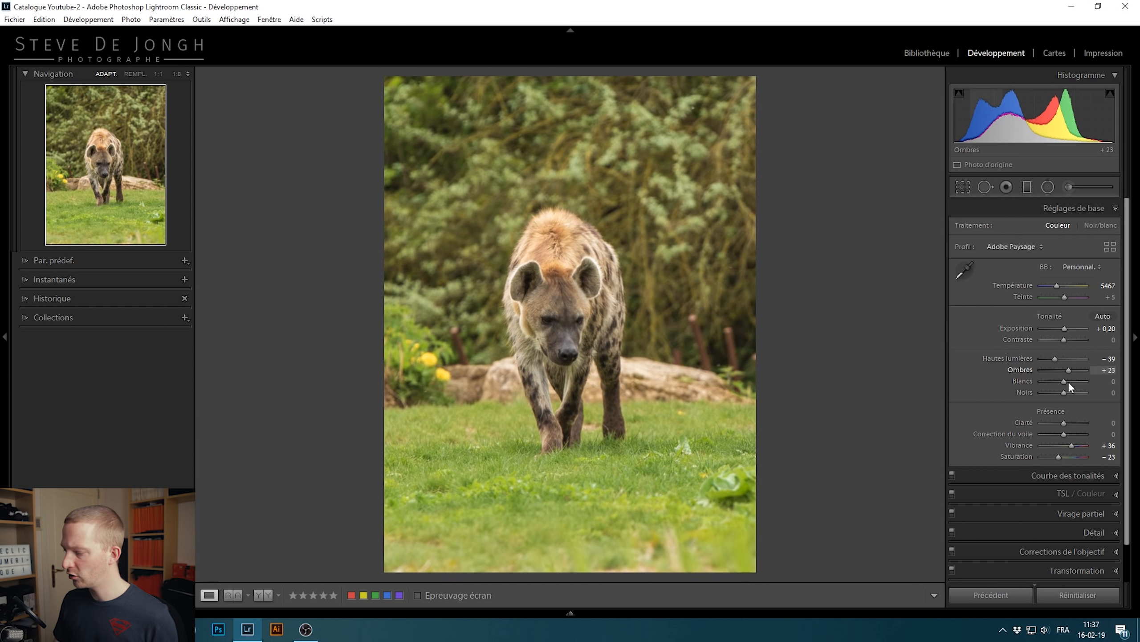
pyautogui.doubleClick(1024, 364)
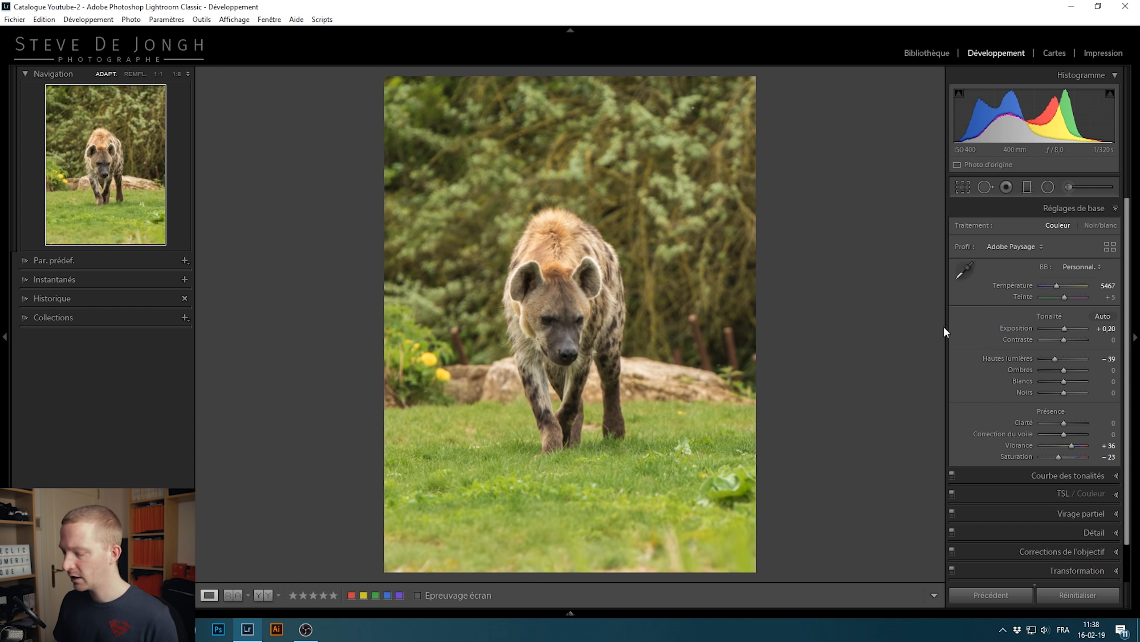
pyautogui.moveTo(1064, 433); pyautogui.dragTo(1070, 425)
pyautogui.doubleClick(1069, 424)
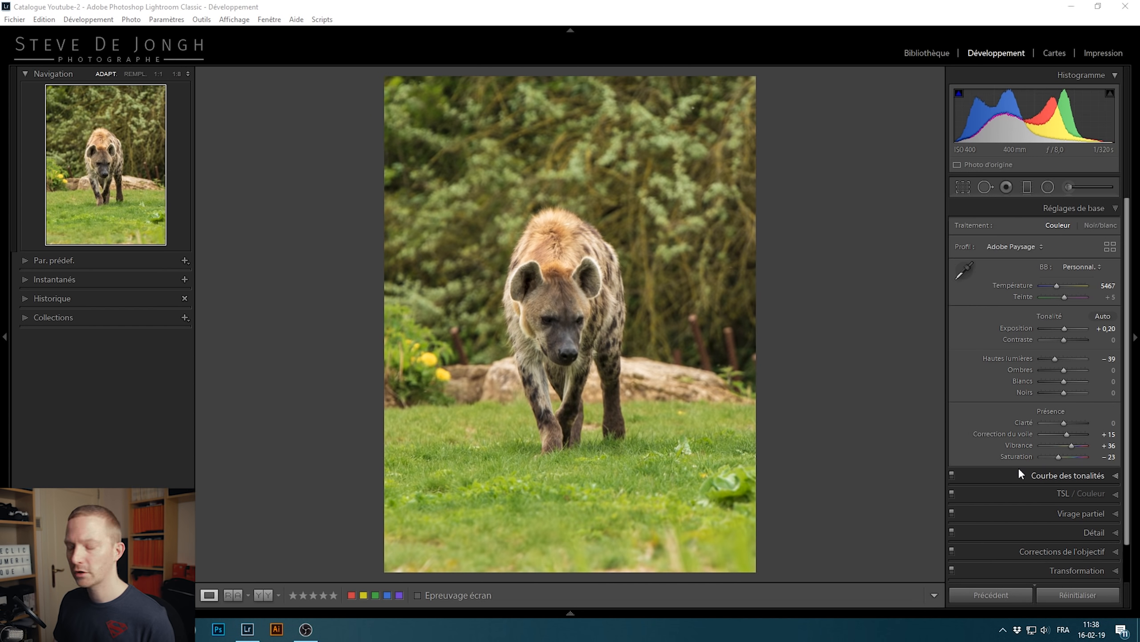
# Shift the TSL hue of the grass with the targeted adjustment tool, to Jaune −16 and Vert −19
pyautogui.click(1063, 489)
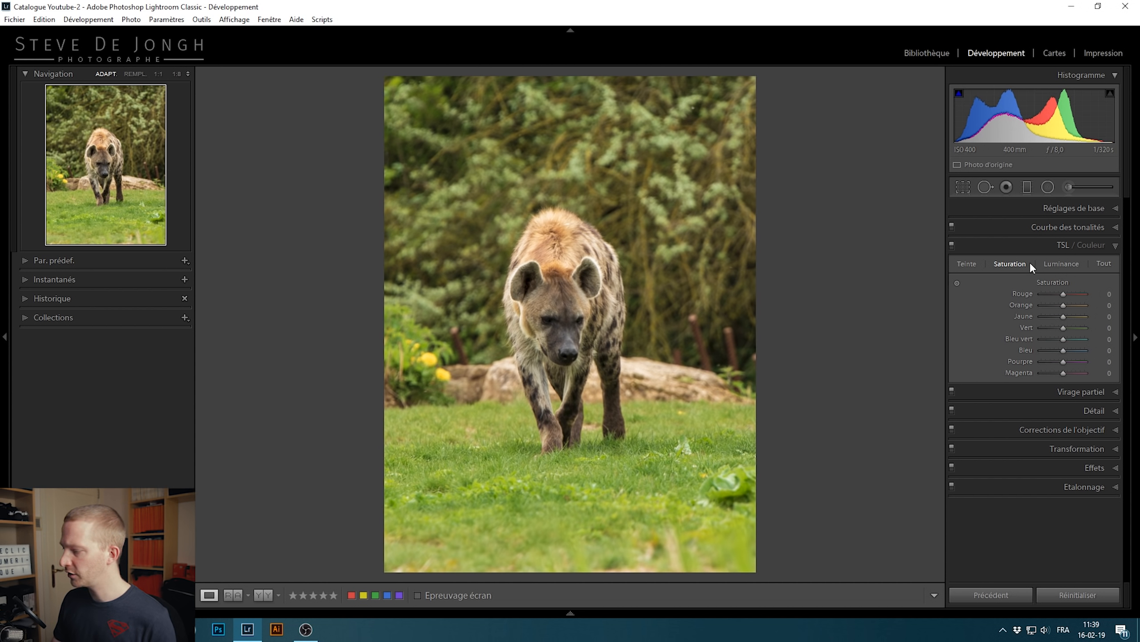
pyautogui.click(961, 265)
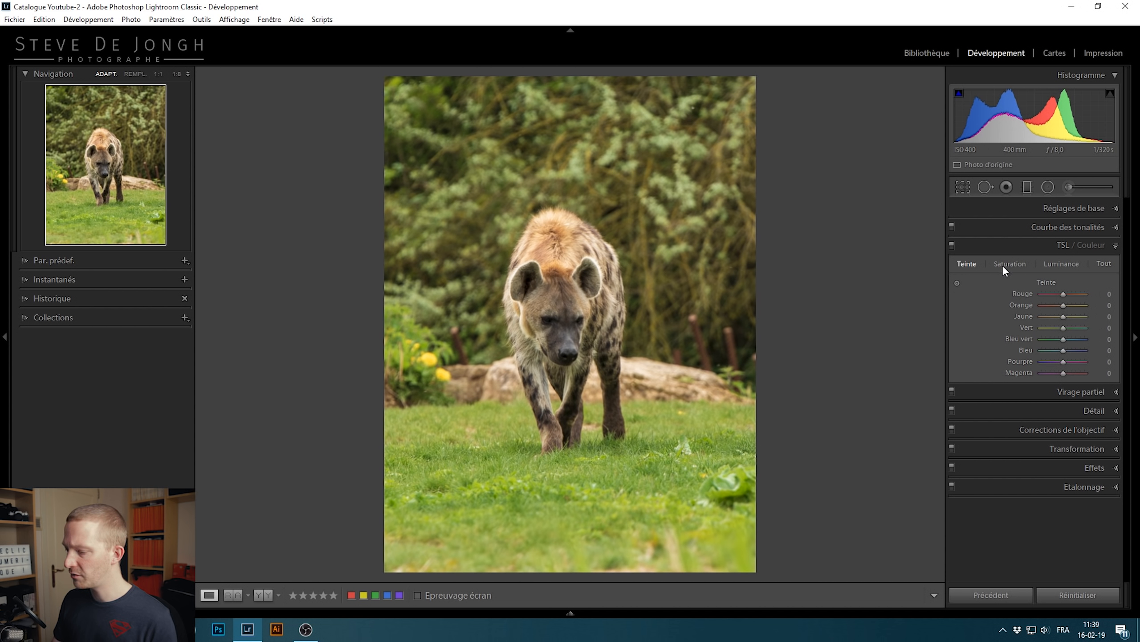
pyautogui.click(958, 282)
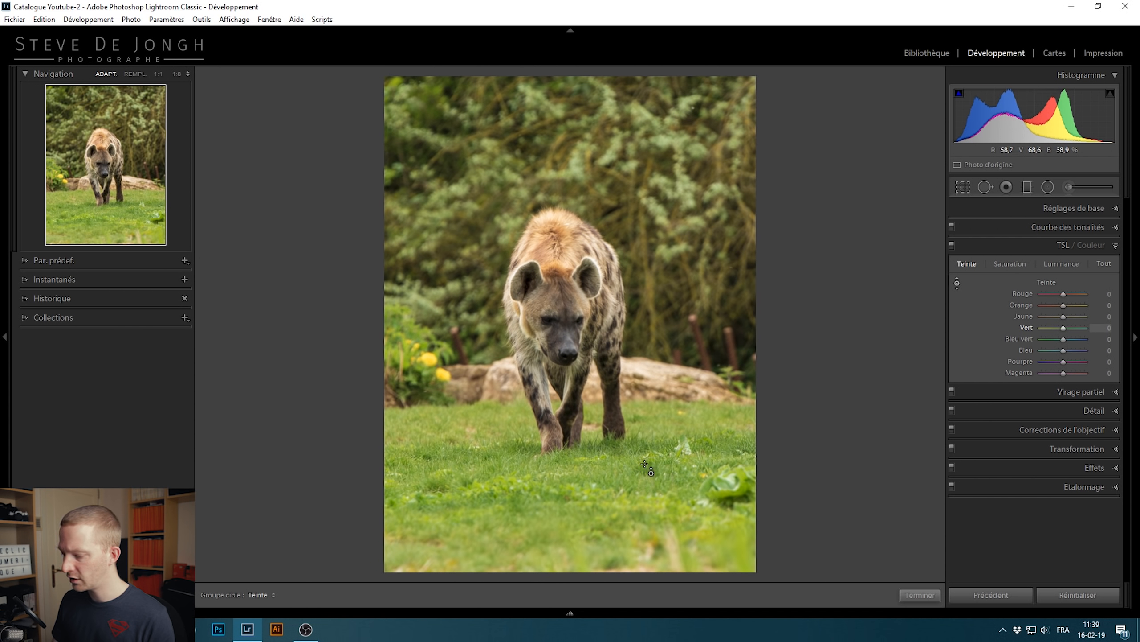
pyautogui.moveTo(538, 498)
pyautogui.mouseDown()
pyautogui.moveTo(539, 475)
pyautogui.moveTo(538, 528)
pyautogui.moveTo(538, 513)
pyautogui.mouseUp()
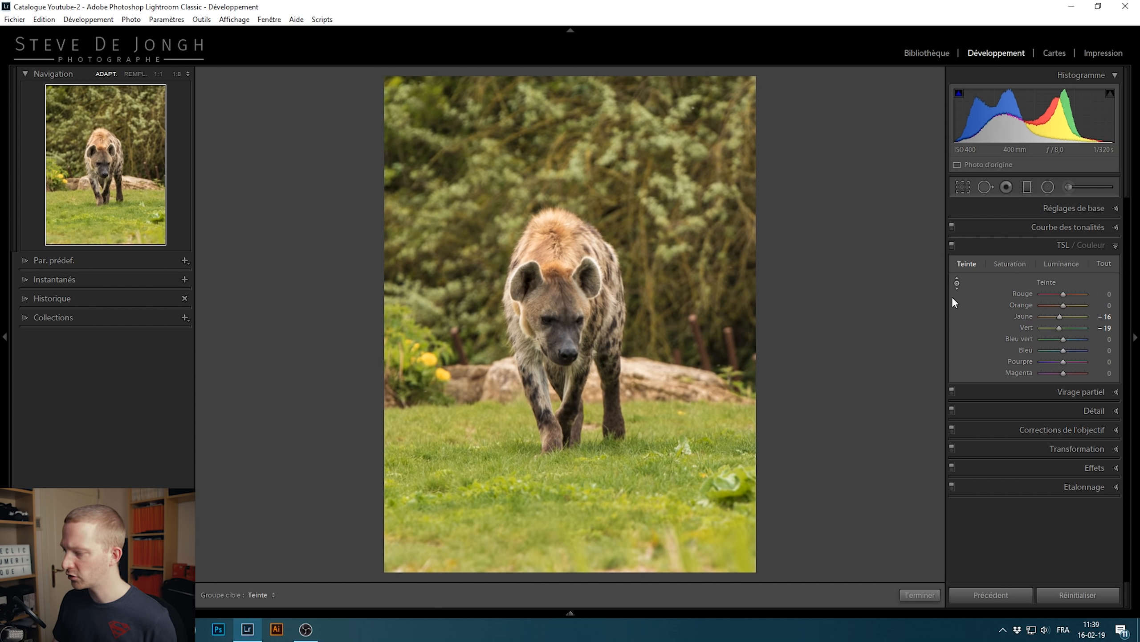
# Set TSL saturation to Orange +16, Jaune +8 and Vert −17 from the fur and grass, resetting a first attempt, and compare with the original
pyautogui.click(1007, 262)
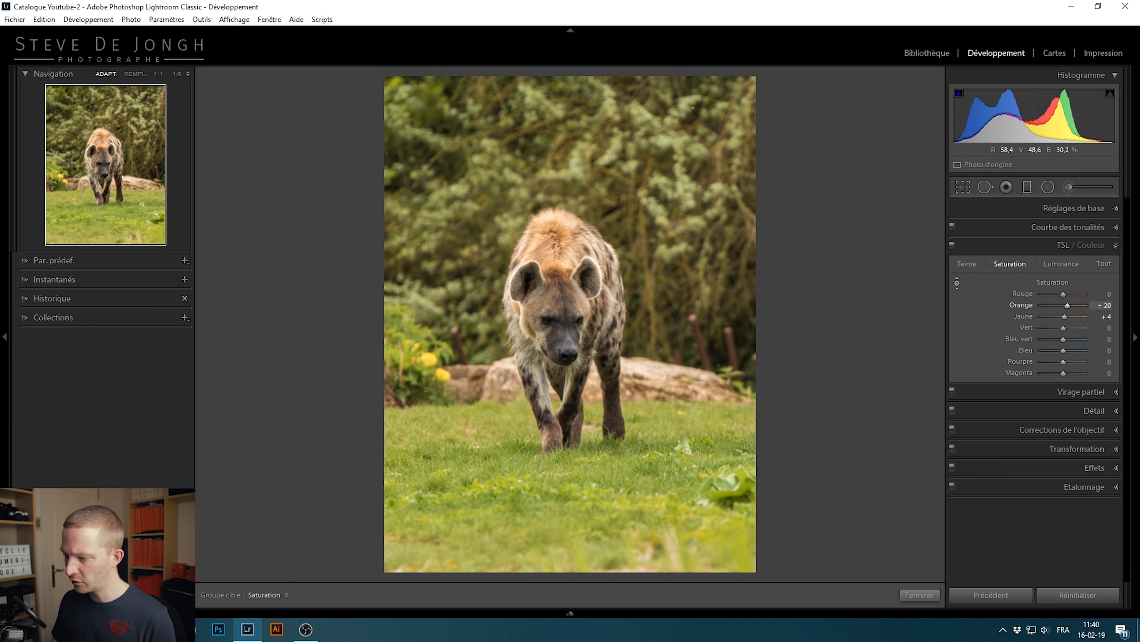
pyautogui.moveTo(546, 245)
pyautogui.mouseDown()
pyautogui.moveTo(546, 202)
pyautogui.moveTo(546, 278)
pyautogui.moveTo(546, 234)
pyautogui.mouseUp()
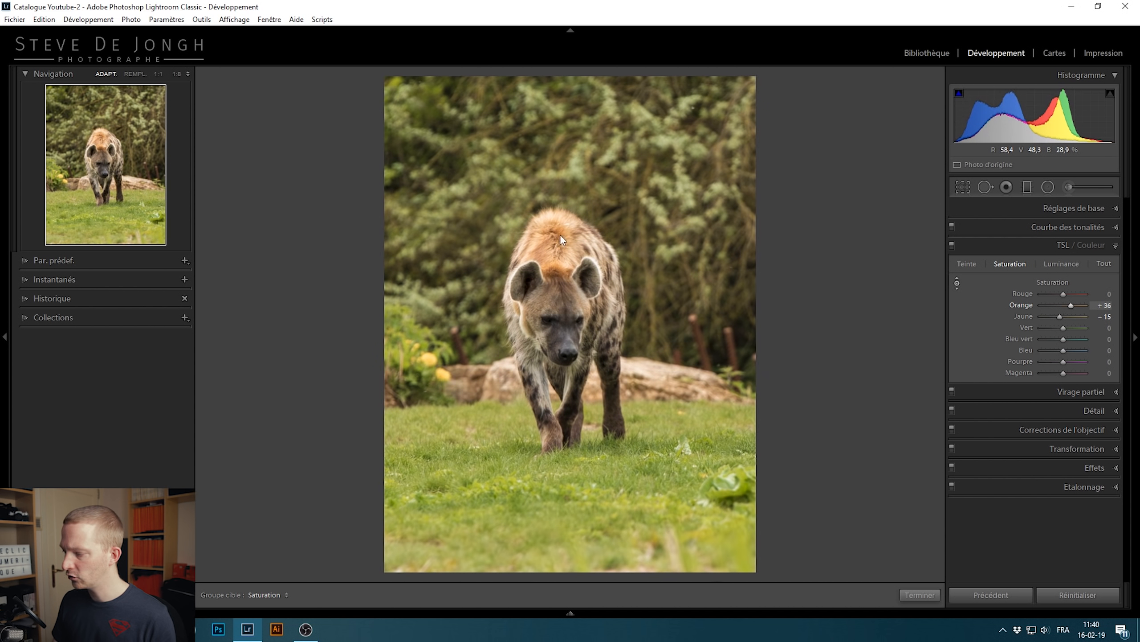
pyautogui.doubleClick(1023, 305)
pyautogui.doubleClick(1025, 316)
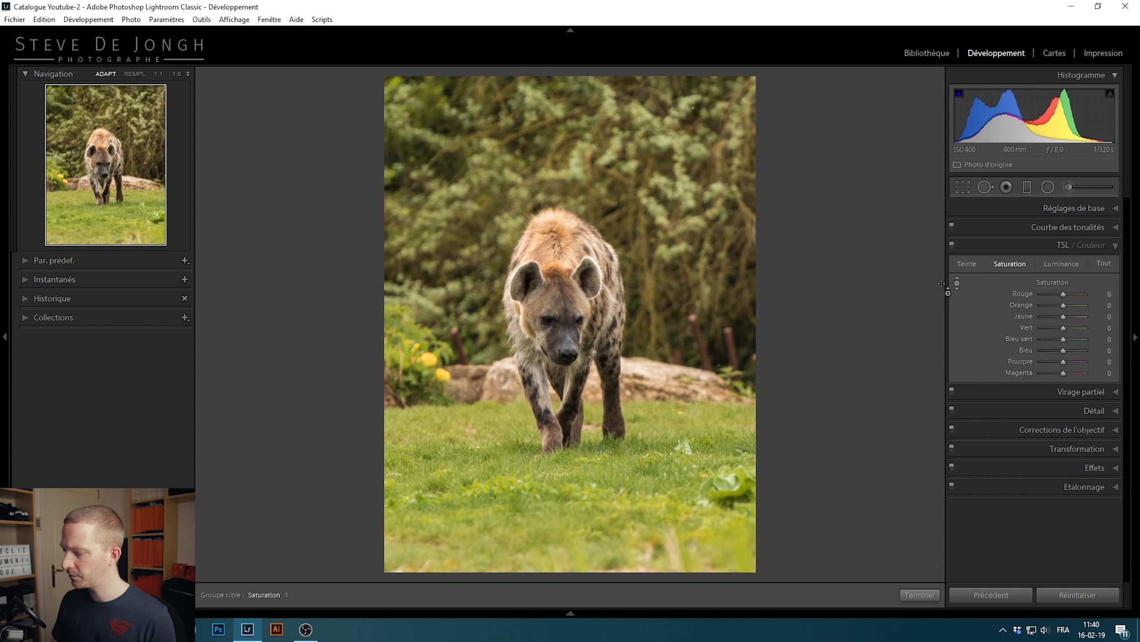
pyautogui.moveTo(562, 235); pyautogui.dragTo(561, 219)
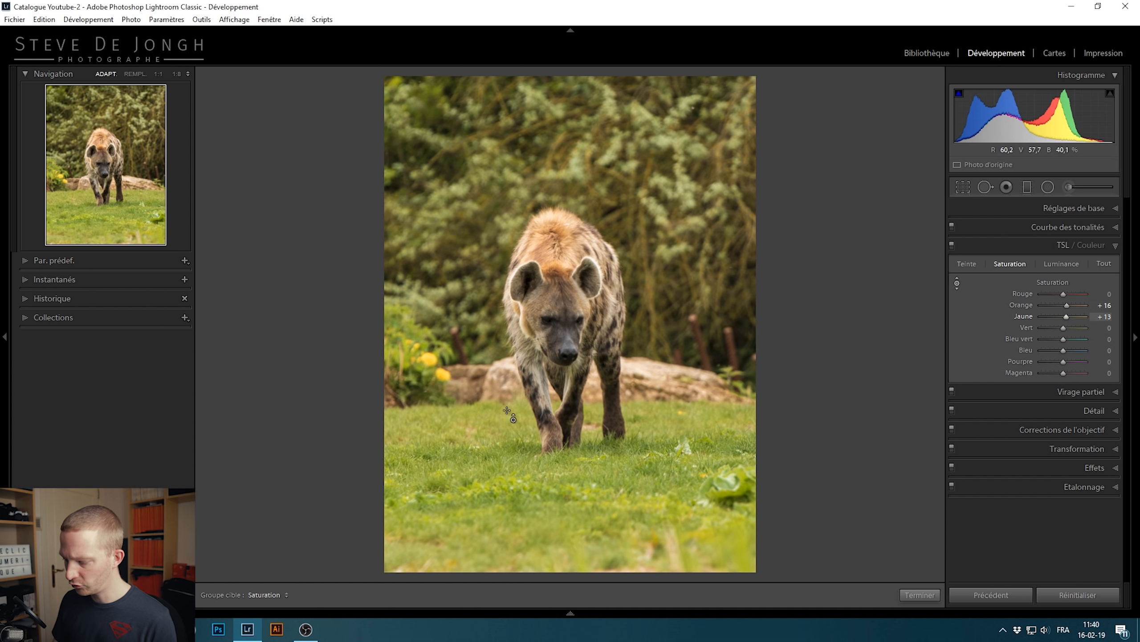
pyautogui.moveTo(635, 457); pyautogui.dragTo(636, 470)
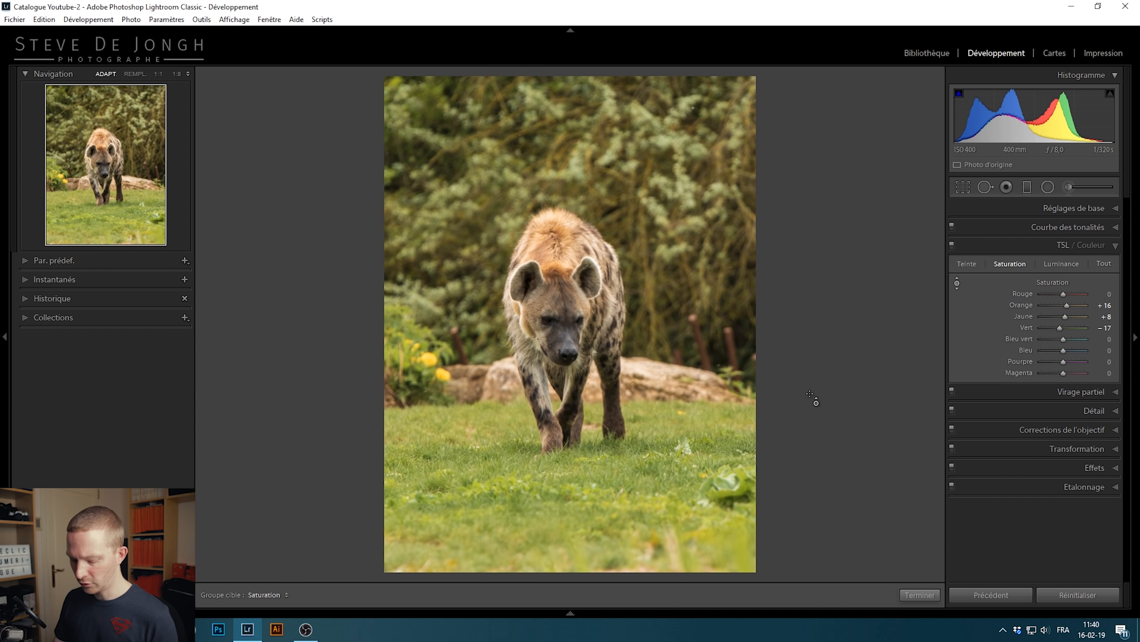
pyautogui.press('\\')
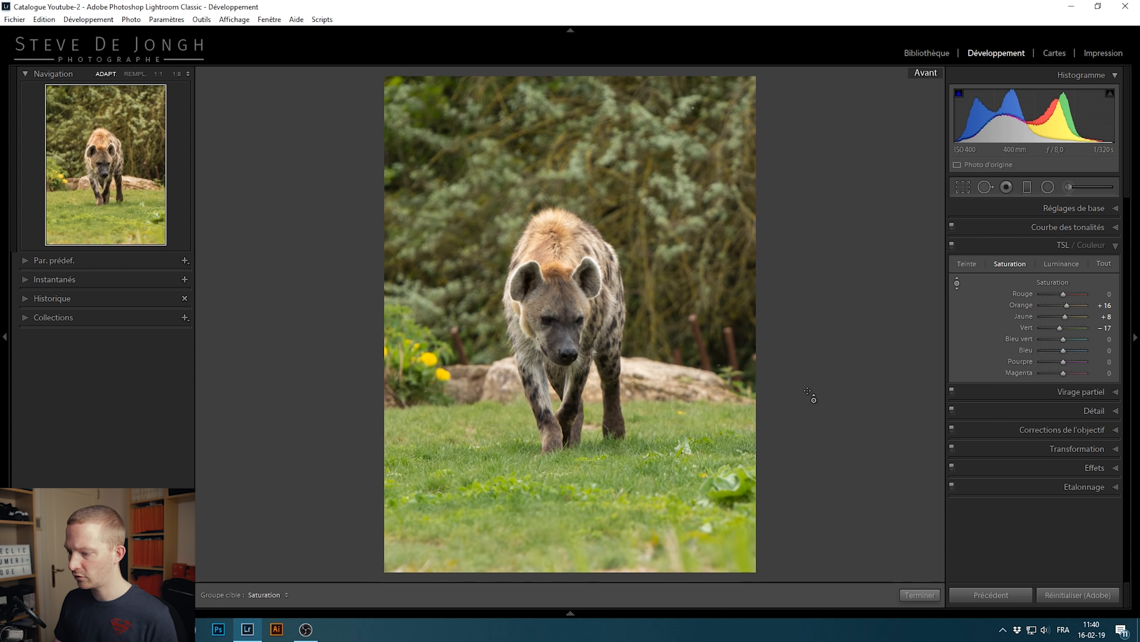
pyautogui.press('\\')
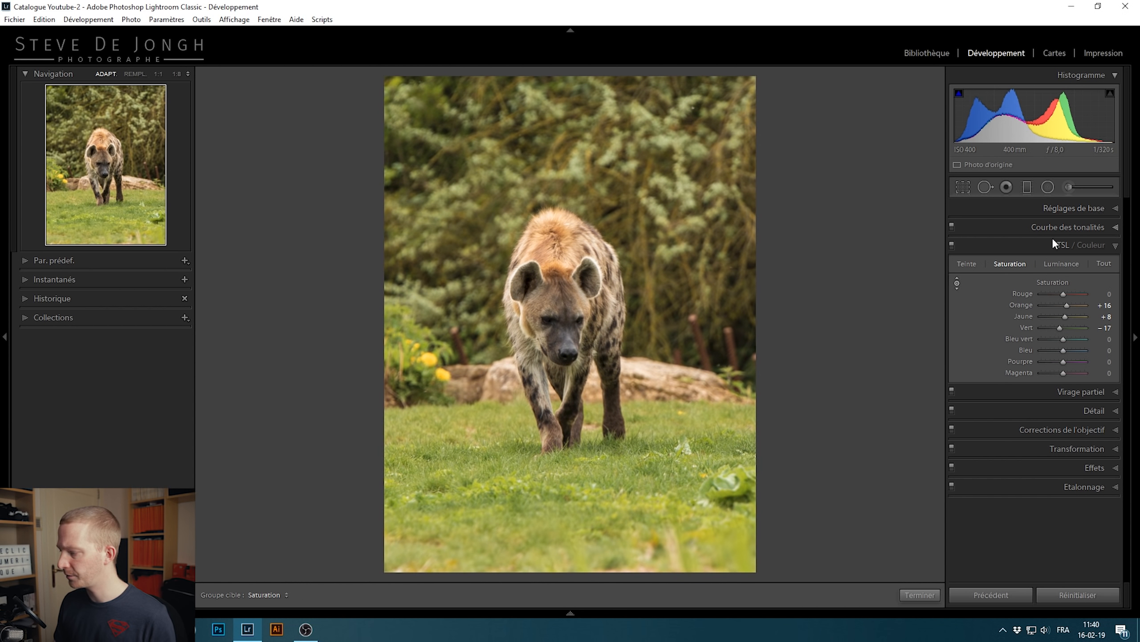
# Darken the grass through TSL luminance with the targeted adjustment tool, to Jaune −7 and Vert −24
pyautogui.click(1058, 263)
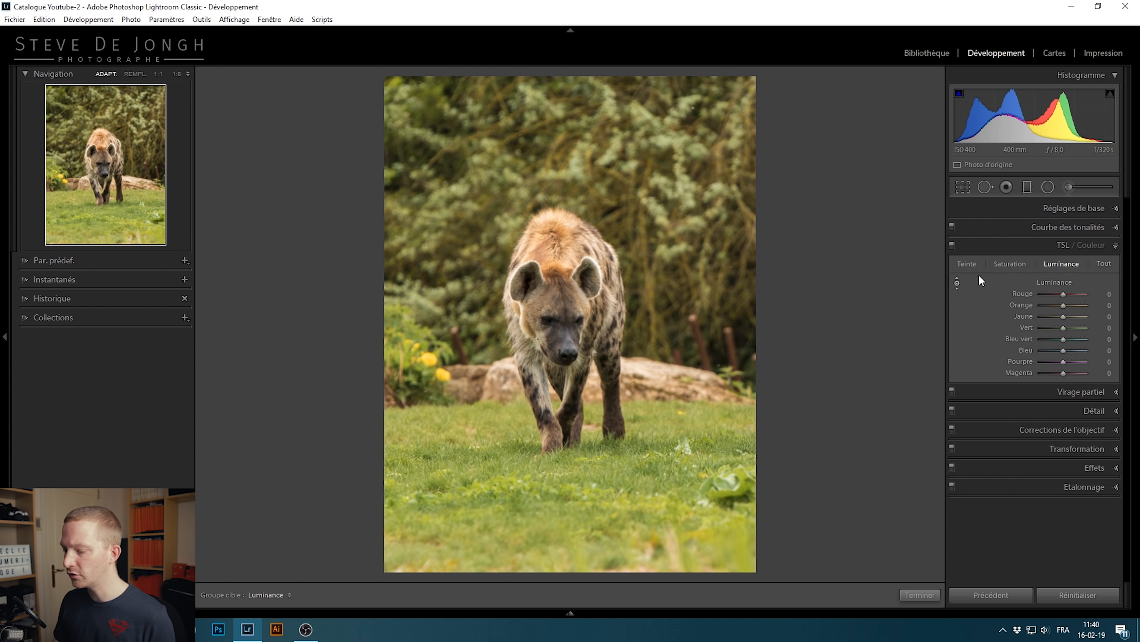
pyautogui.click(956, 282)
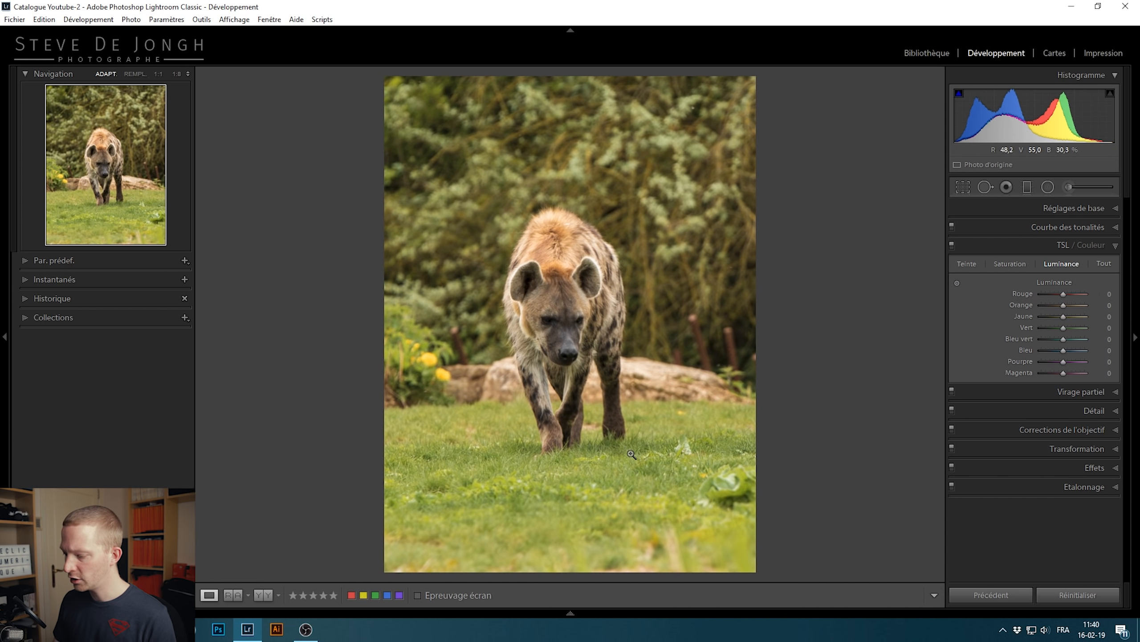
pyautogui.click(956, 281)
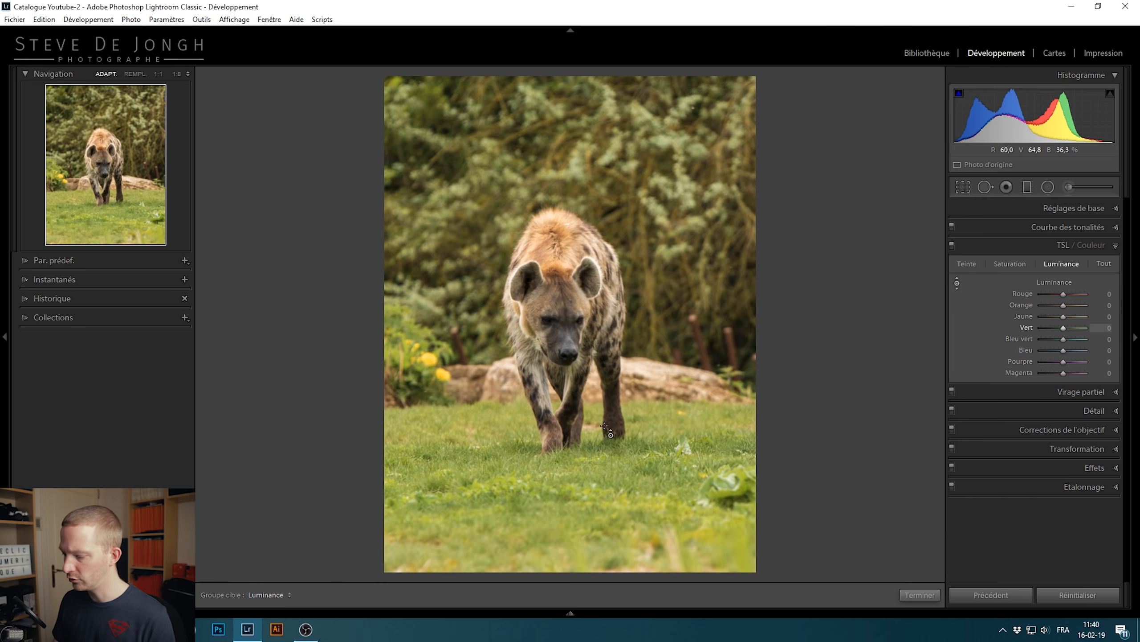
pyautogui.moveTo(629, 476); pyautogui.dragTo(629, 502)
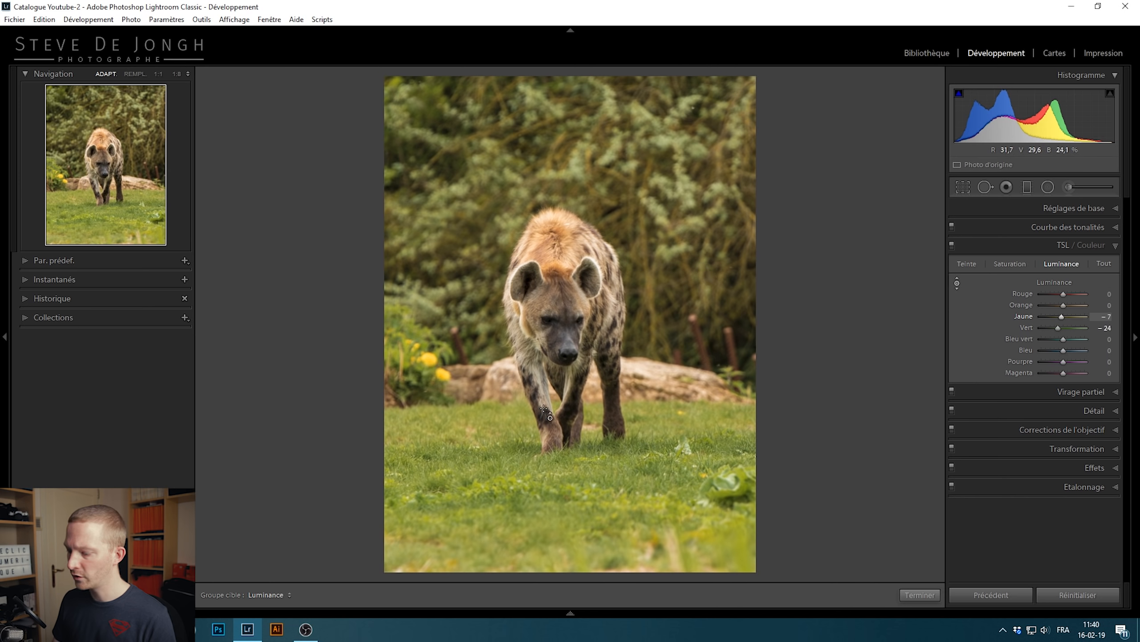
# Compare the photo with the TSL colour adjustments switched off and on
pyautogui.click(951, 244)
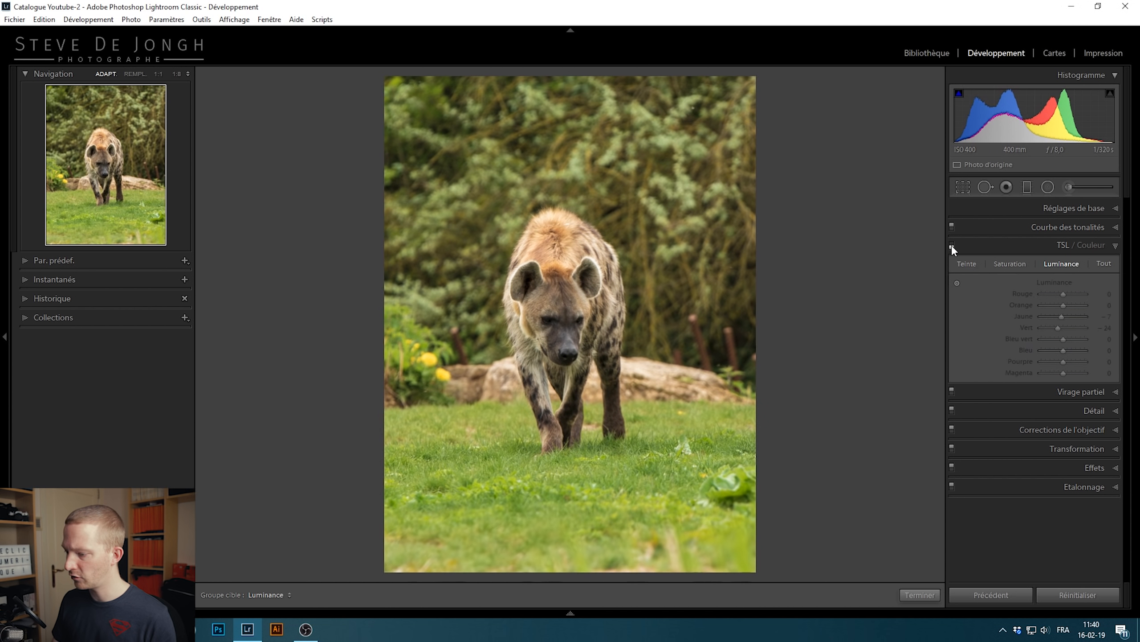
pyautogui.click(952, 245)
pyautogui.click(952, 244)
pyautogui.click(952, 245)
pyautogui.click(958, 245)
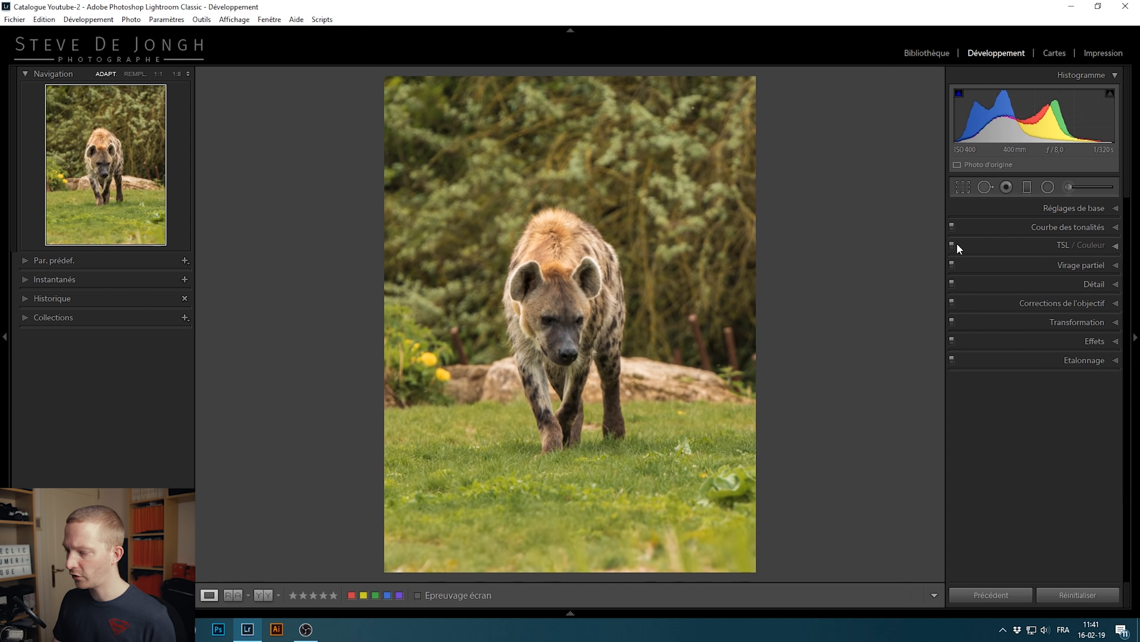
pyautogui.click(978, 245)
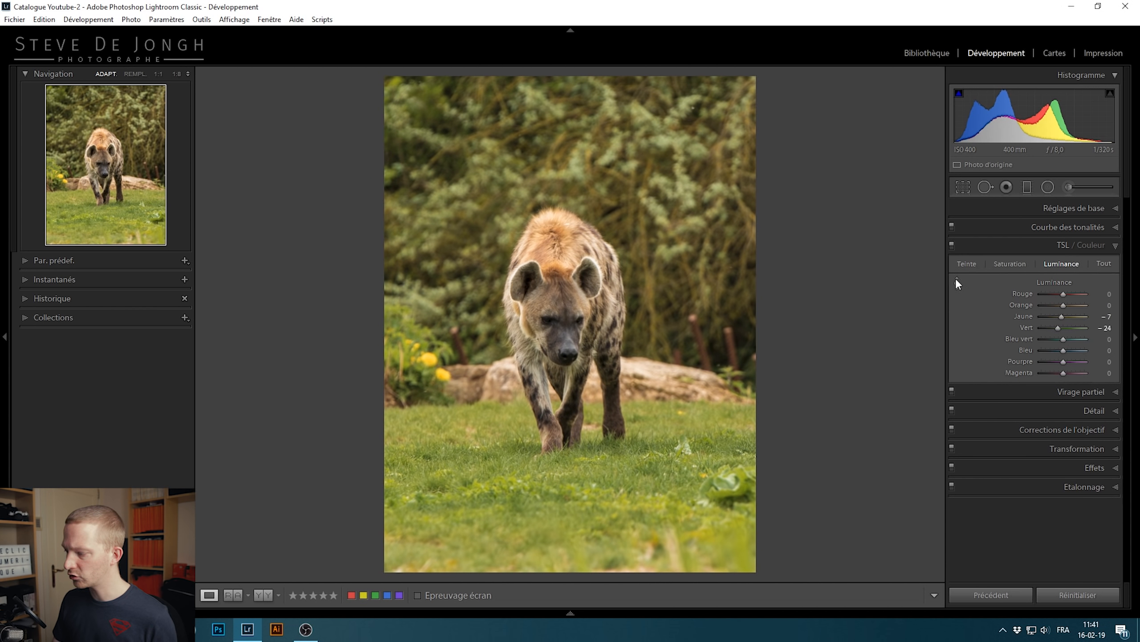
pyautogui.click(953, 247)
pyautogui.click(952, 247)
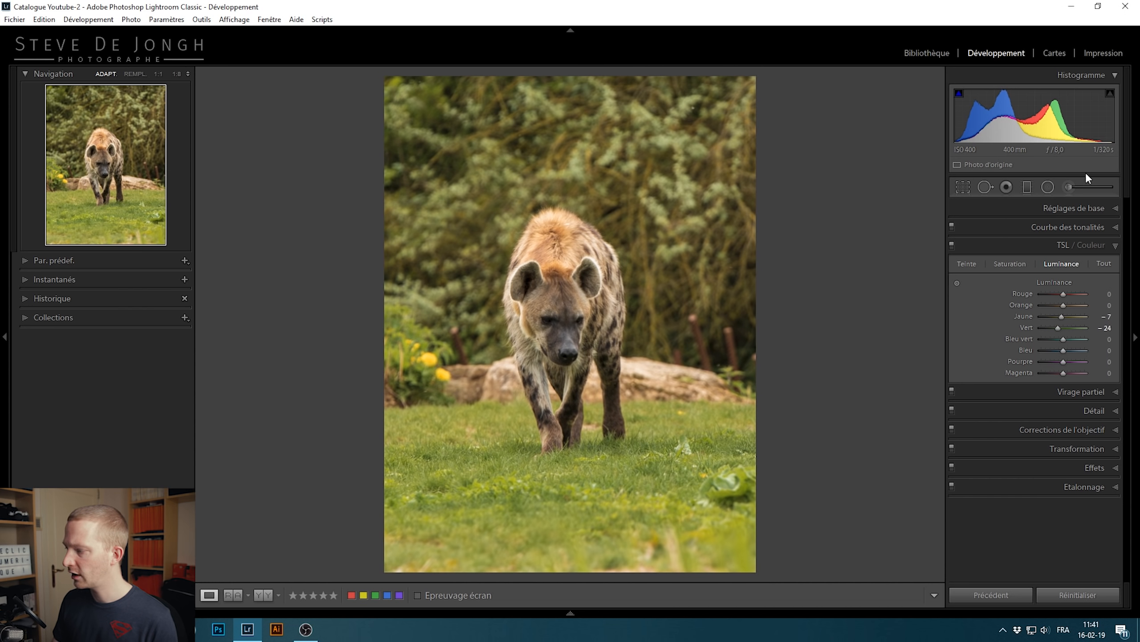
# Draw an elliptical radial filter around the hyena, centre it on the body, and invert its mask with the overlay shown
pyautogui.click(1047, 186)
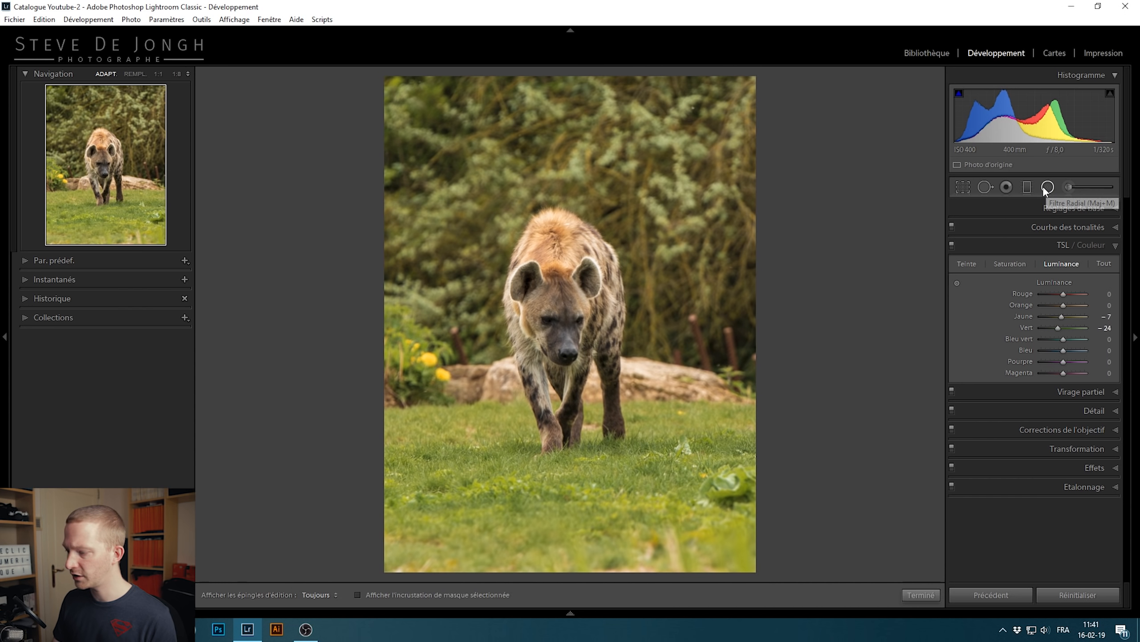
pyautogui.moveTo(550, 310); pyautogui.dragTo(648, 461)
pyautogui.moveTo(549, 309); pyautogui.dragTo(567, 318)
pyautogui.click(428, 595)
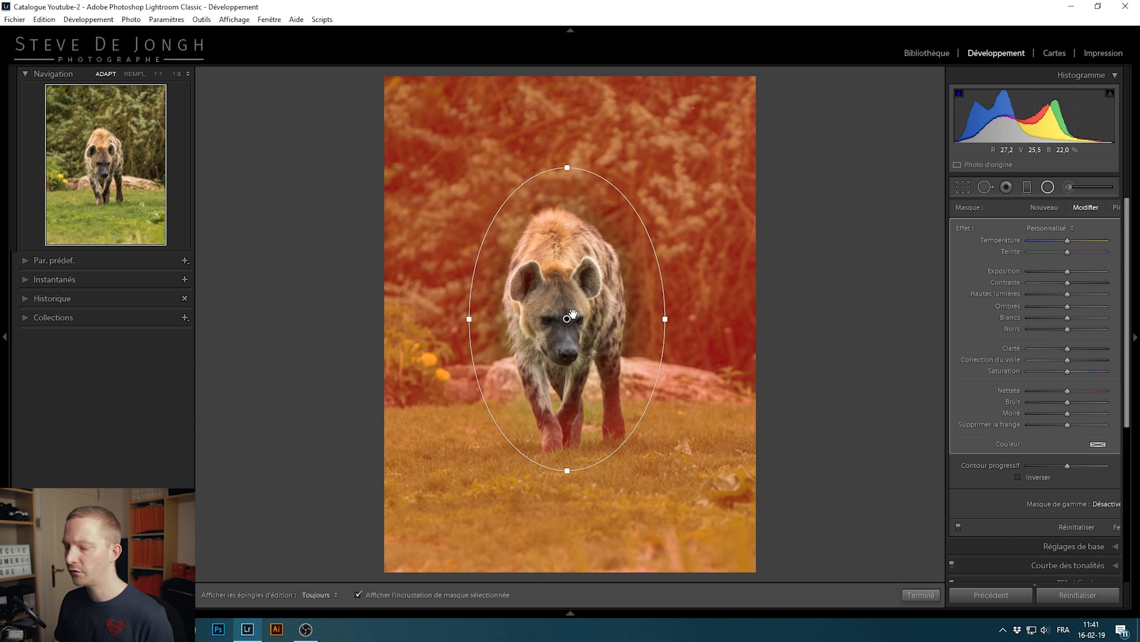
pyautogui.moveTo(569, 323); pyautogui.dragTo(567, 333)
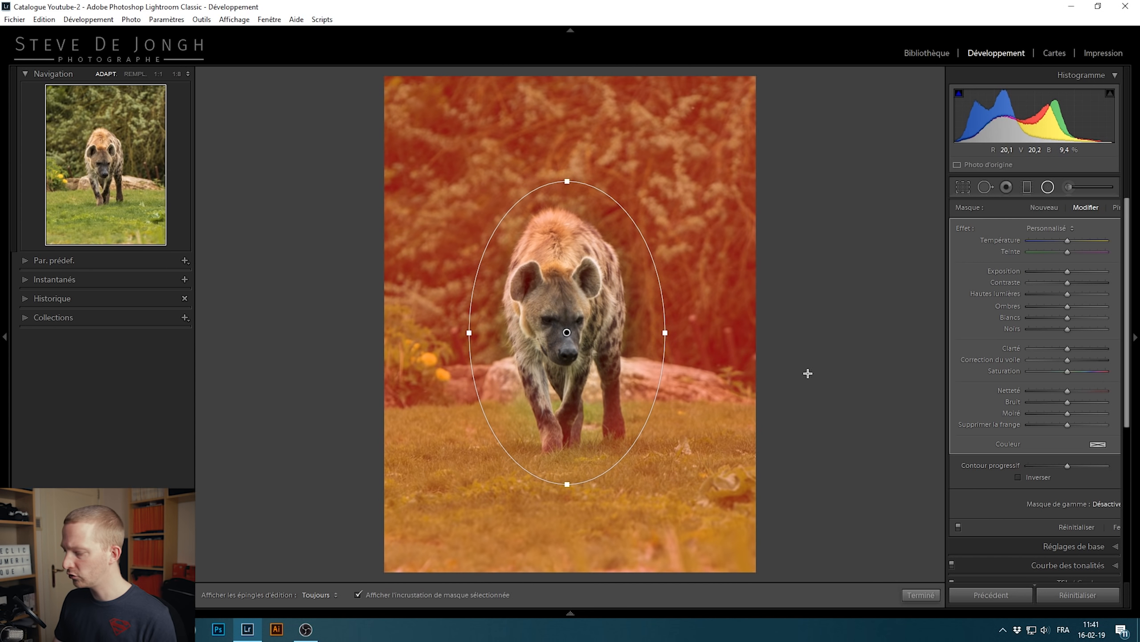
pyautogui.click(1031, 476)
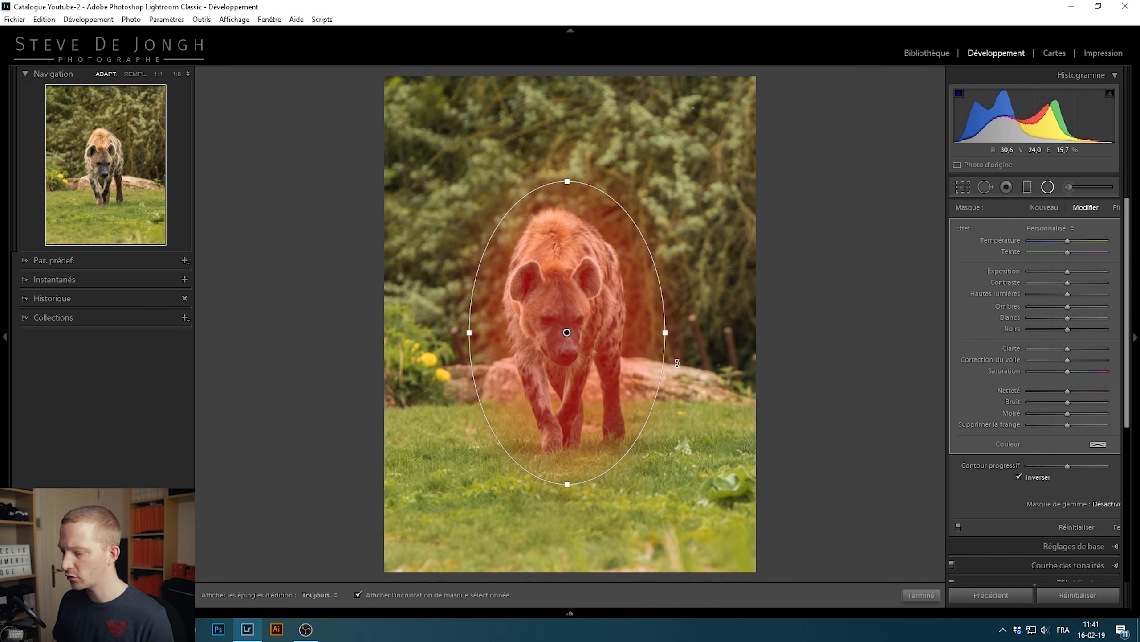
# Narrow and shorten the radial filter's ellipse, tilt it slightly, and reposition it to fit closely around the hyena's body
pyautogui.moveTo(673, 363); pyautogui.dragTo(634, 327)
pyautogui.moveTo(550, 177); pyautogui.dragTo(556, 198)
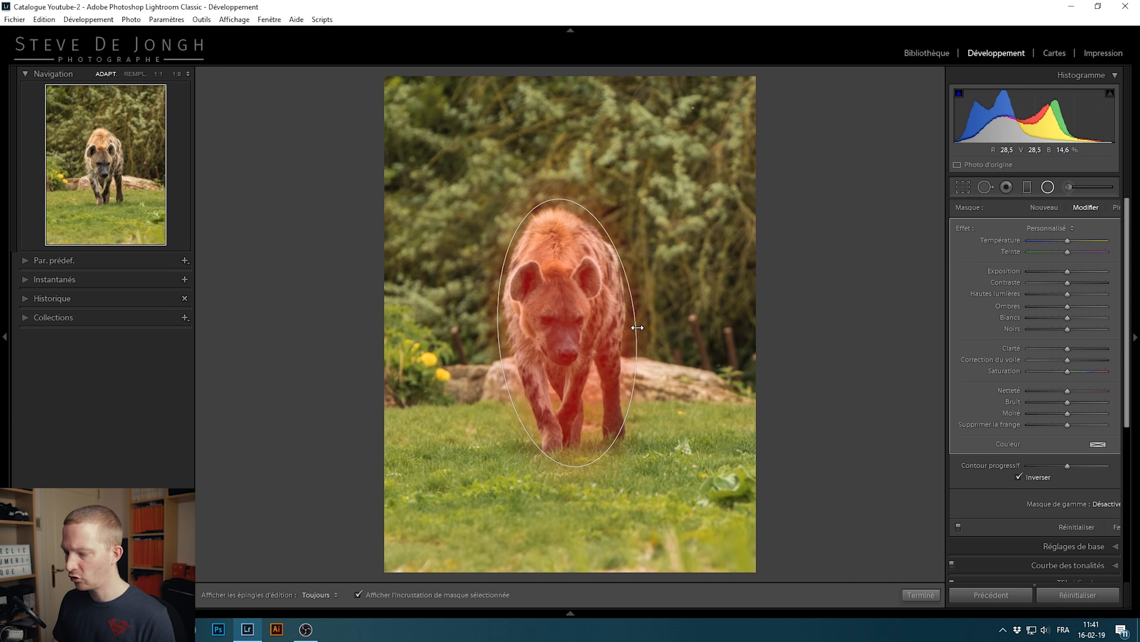
pyautogui.moveTo(567, 332); pyautogui.dragTo(568, 341)
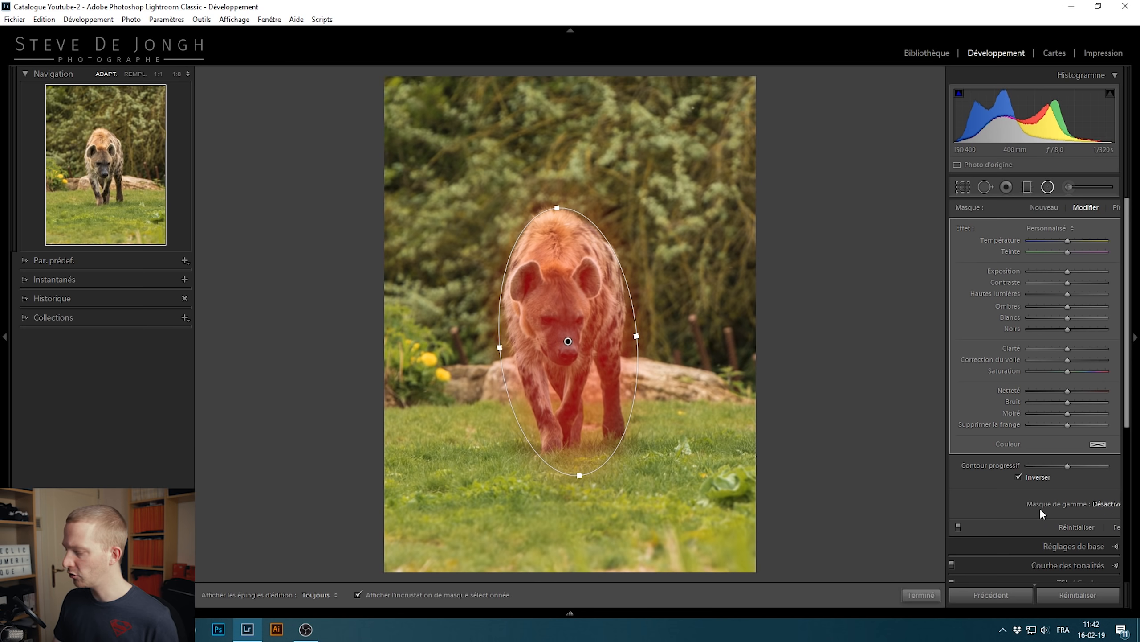
# Restrict the radial filter with a Luminance range mask, with Gamme at 0/65 and Lissage reset to 50 after trying other values
pyautogui.moveTo(946, 479); pyautogui.dragTo(914, 477)
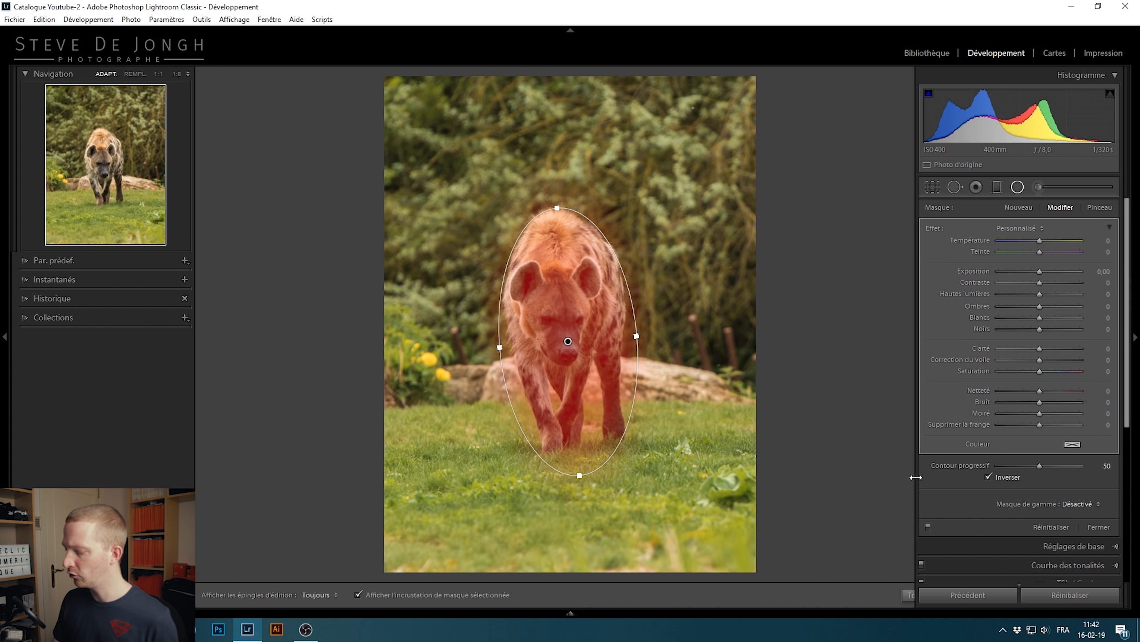
pyautogui.click(1083, 505)
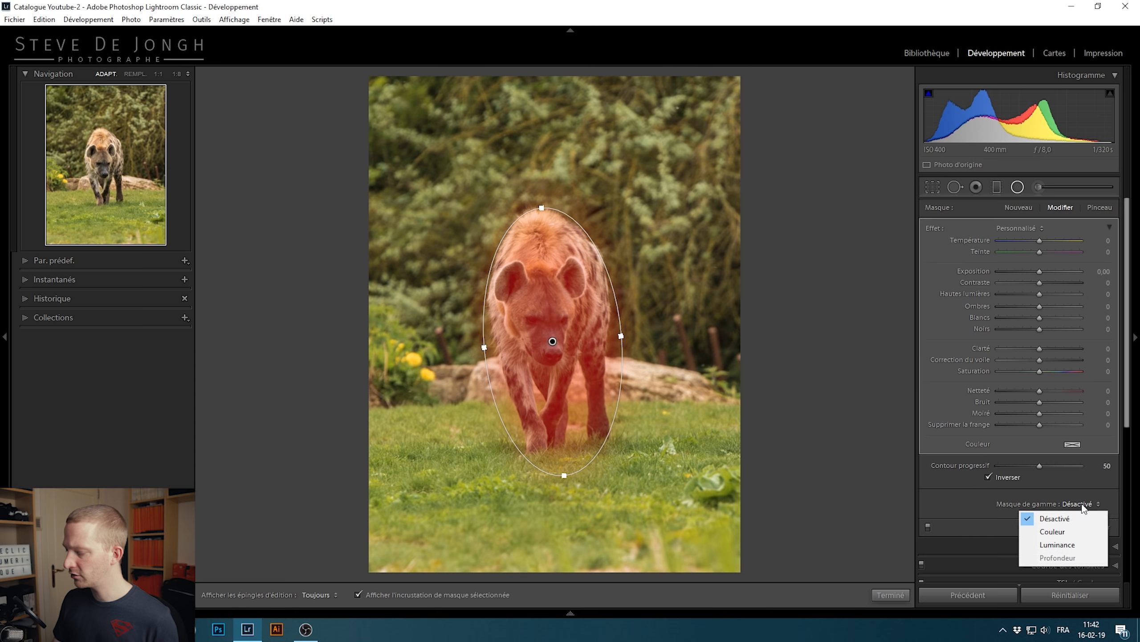
pyautogui.click(1077, 545)
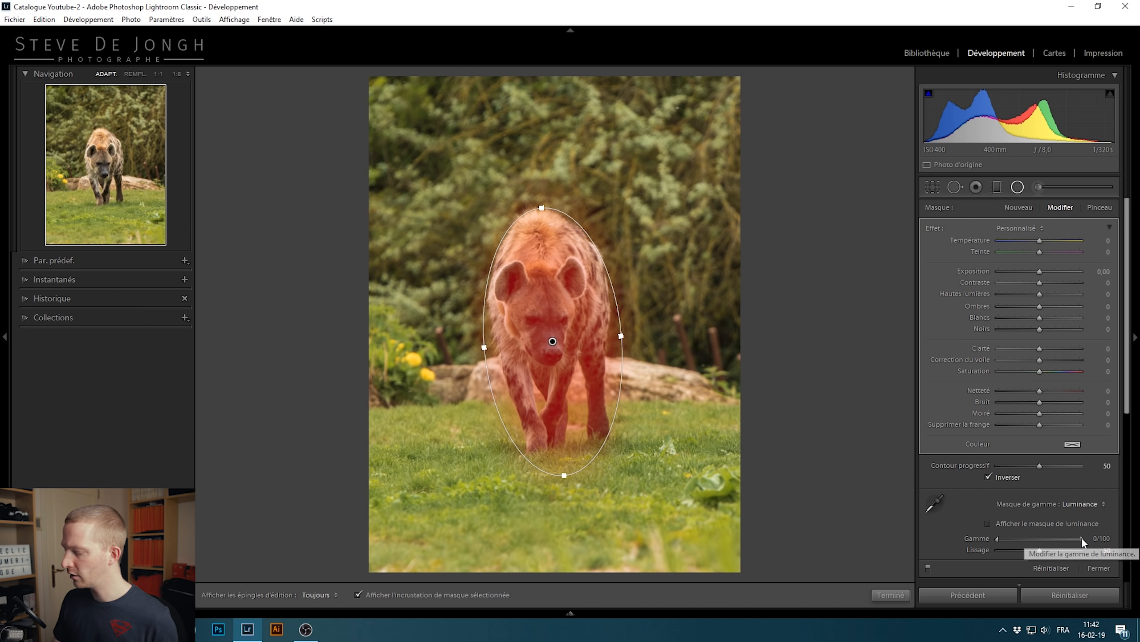
pyautogui.moveTo(1080, 538); pyautogui.dragTo(1037, 540)
pyautogui.moveTo(1044, 539); pyautogui.dragTo(1050, 538)
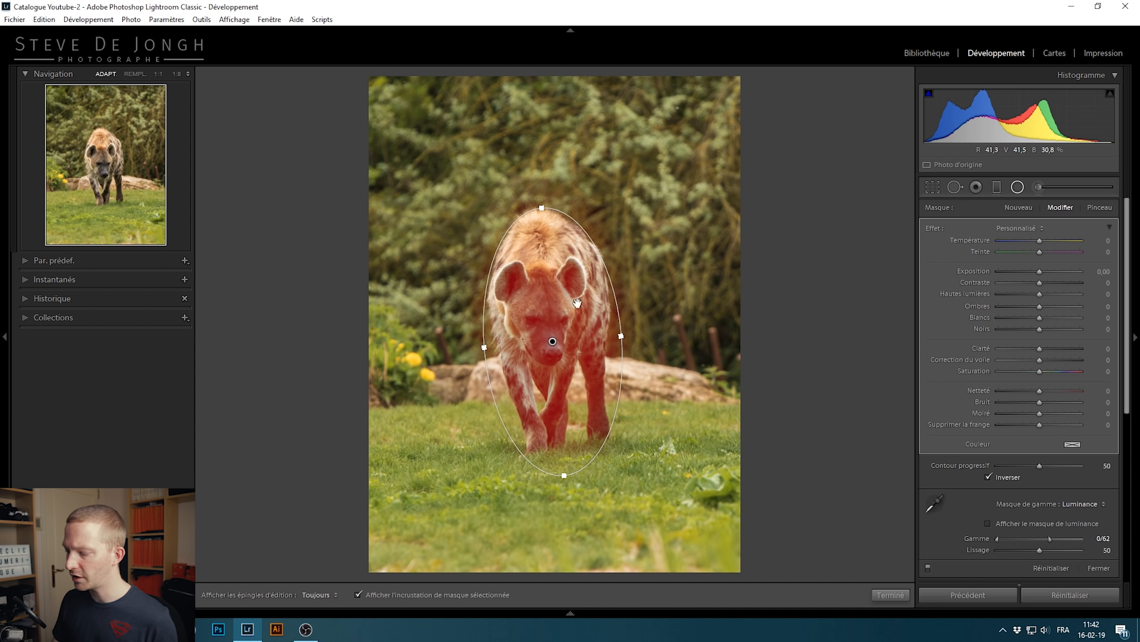
pyautogui.moveTo(1051, 537); pyautogui.dragTo(1056, 537)
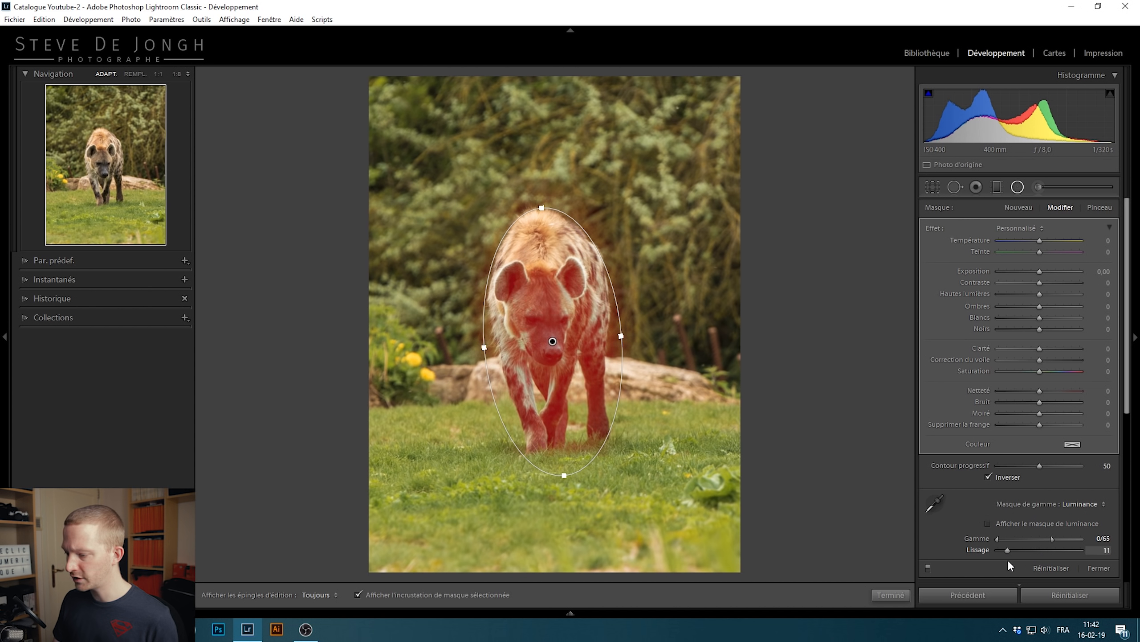
pyautogui.moveTo(1036, 562); pyautogui.dragTo(1044, 555)
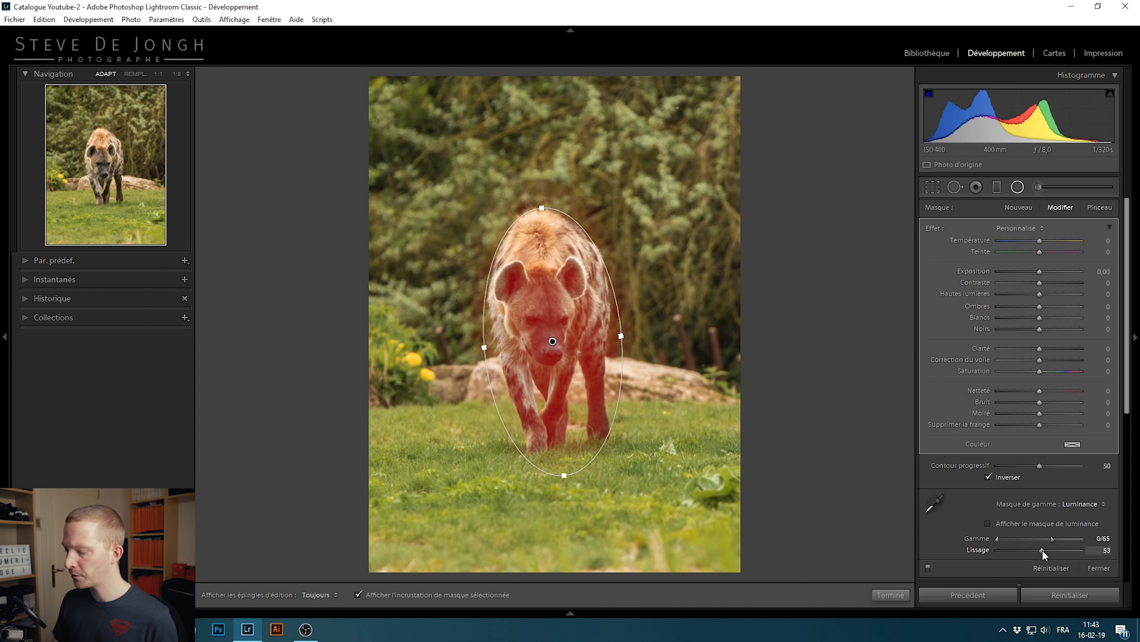
pyautogui.doubleClick(1010, 547)
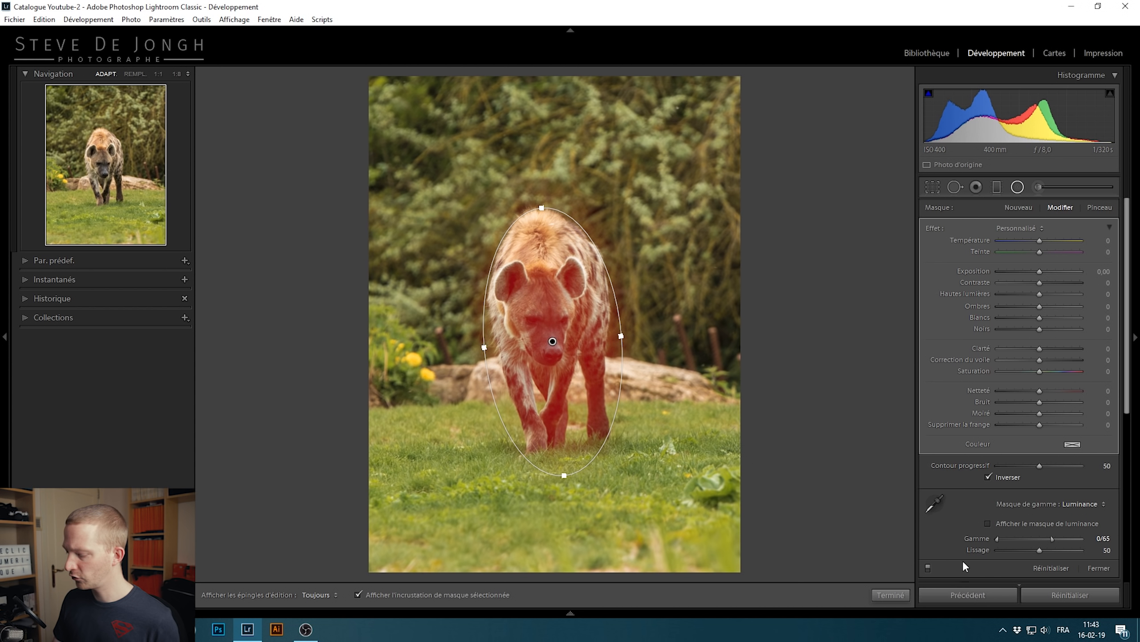
# Hide the mask overlay, set the radial filter's Exposition to 0,29 and Ombres to 35, and compare with the filter off and on
pyautogui.click(406, 599)
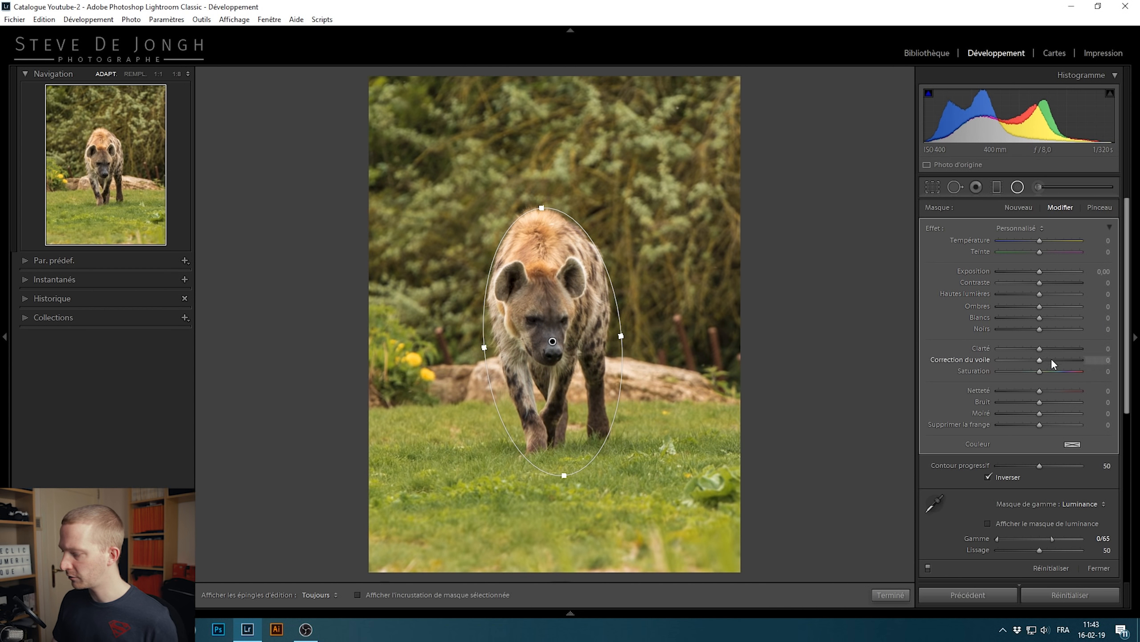
pyautogui.moveTo(1041, 271)
pyautogui.mouseDown()
pyautogui.moveTo(1070, 275)
pyautogui.moveTo(1042, 270)
pyautogui.mouseUp()
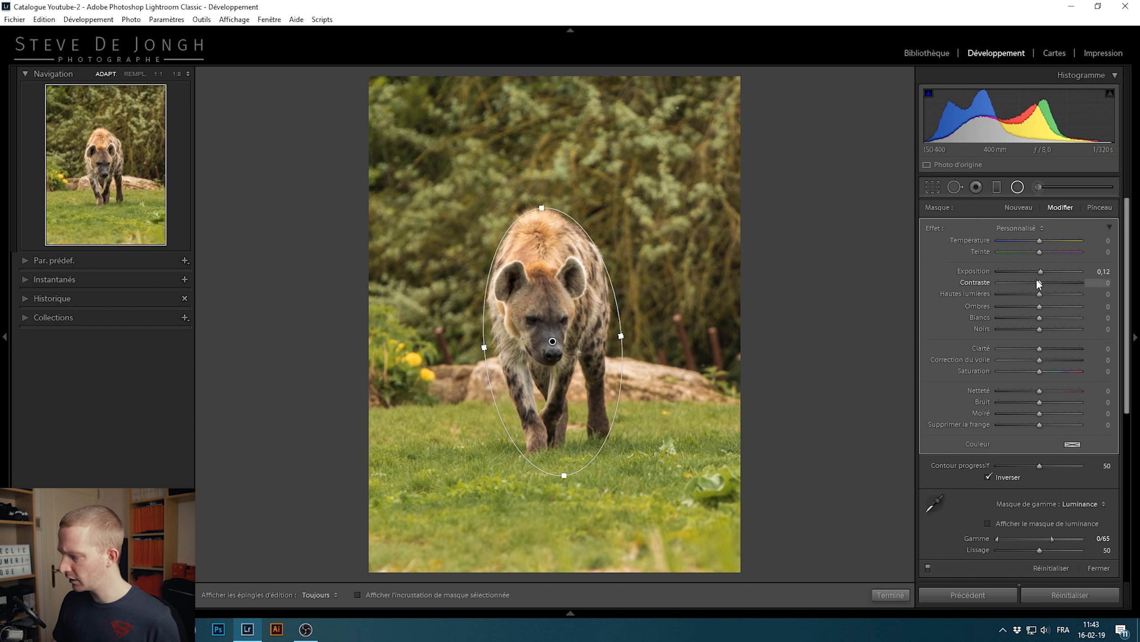
pyautogui.moveTo(1040, 307); pyautogui.dragTo(1053, 304)
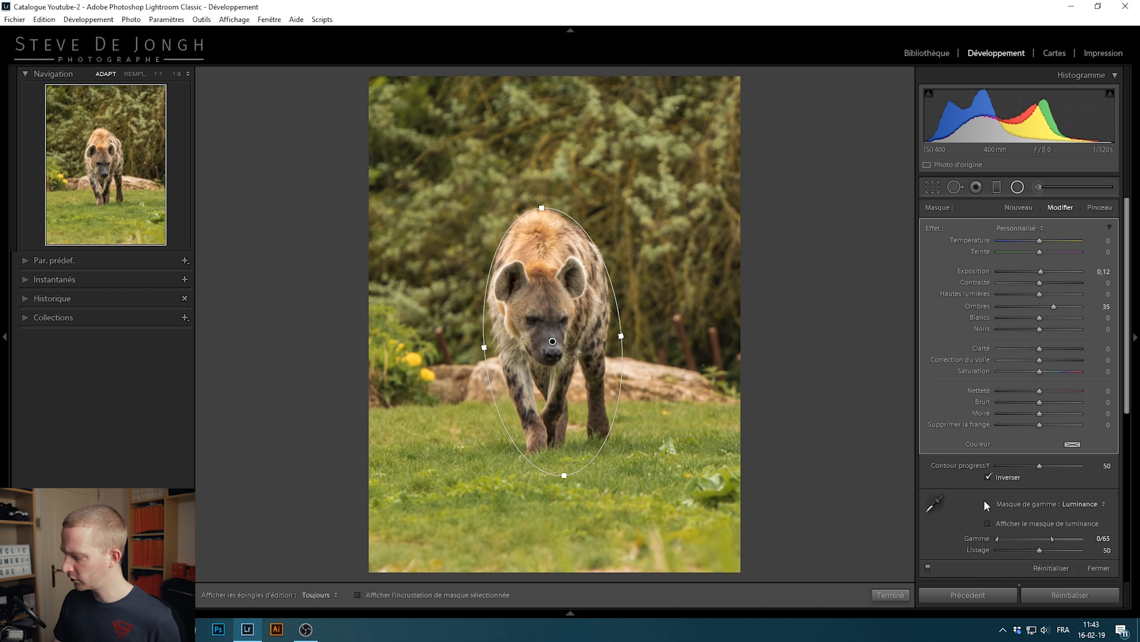
pyautogui.click(928, 568)
pyautogui.click(928, 568)
pyautogui.click(928, 568)
pyautogui.click(928, 568)
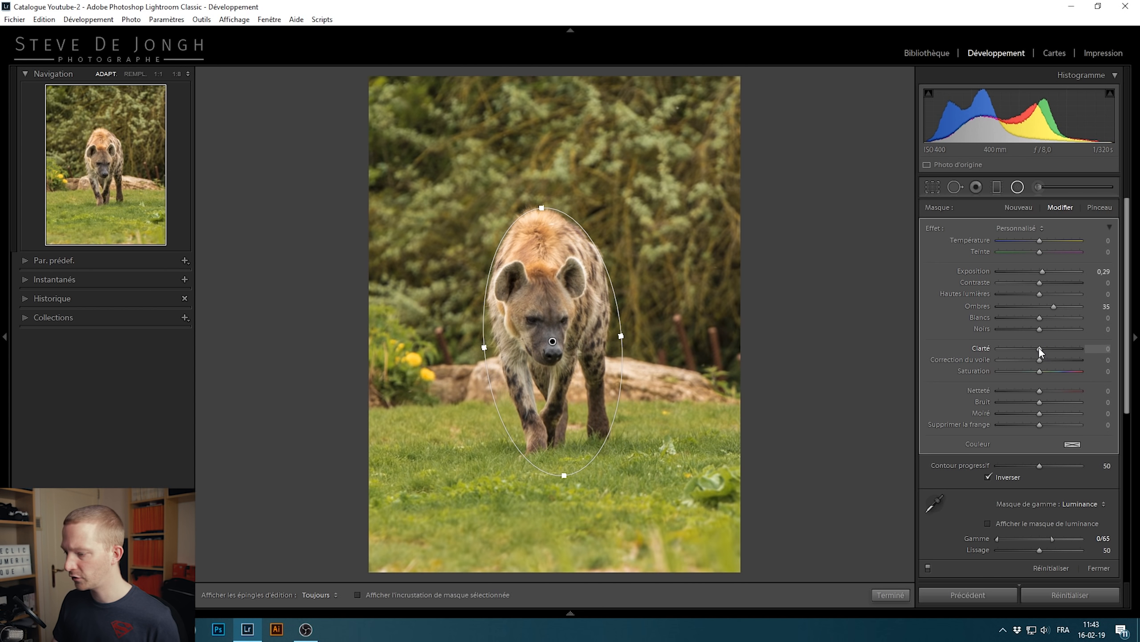
# Set the radial filter's Clarté to 51, compare the photo with the filter off and on, and finish the local adjustment
pyautogui.moveTo(1049, 353)
pyautogui.mouseDown()
pyautogui.moveTo(1035, 353)
pyautogui.moveTo(1050, 354)
pyautogui.mouseUp()
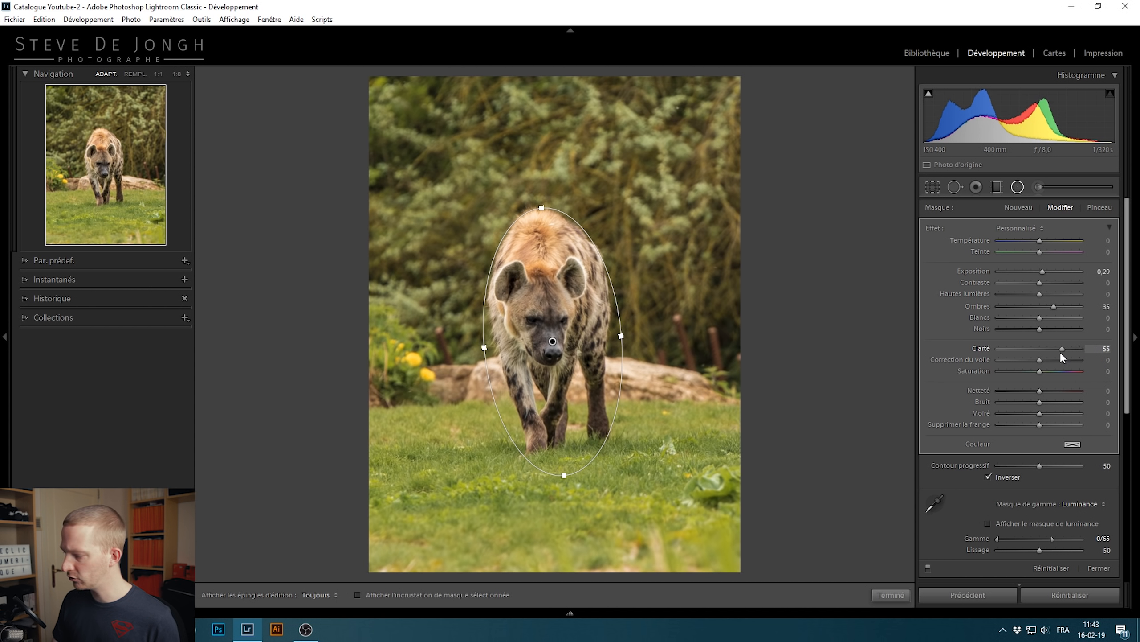
pyautogui.moveTo(1053, 354)
pyautogui.mouseDown()
pyautogui.moveTo(1039, 354)
pyautogui.moveTo(1060, 351)
pyautogui.mouseUp()
pyautogui.click(929, 568)
pyautogui.click(927, 568)
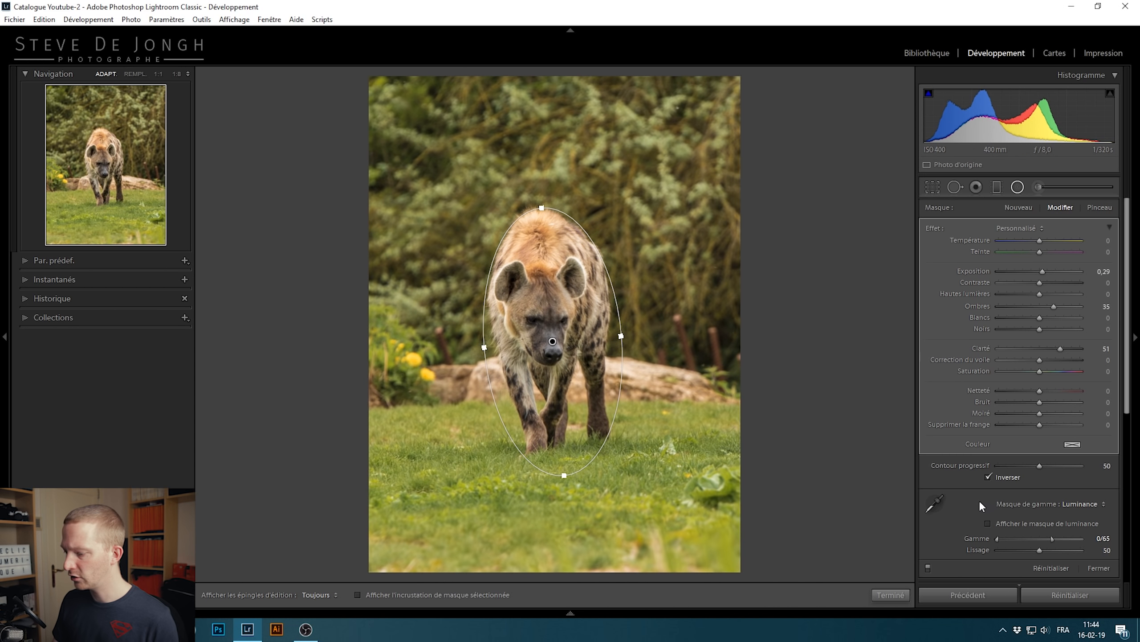
pyautogui.click(893, 596)
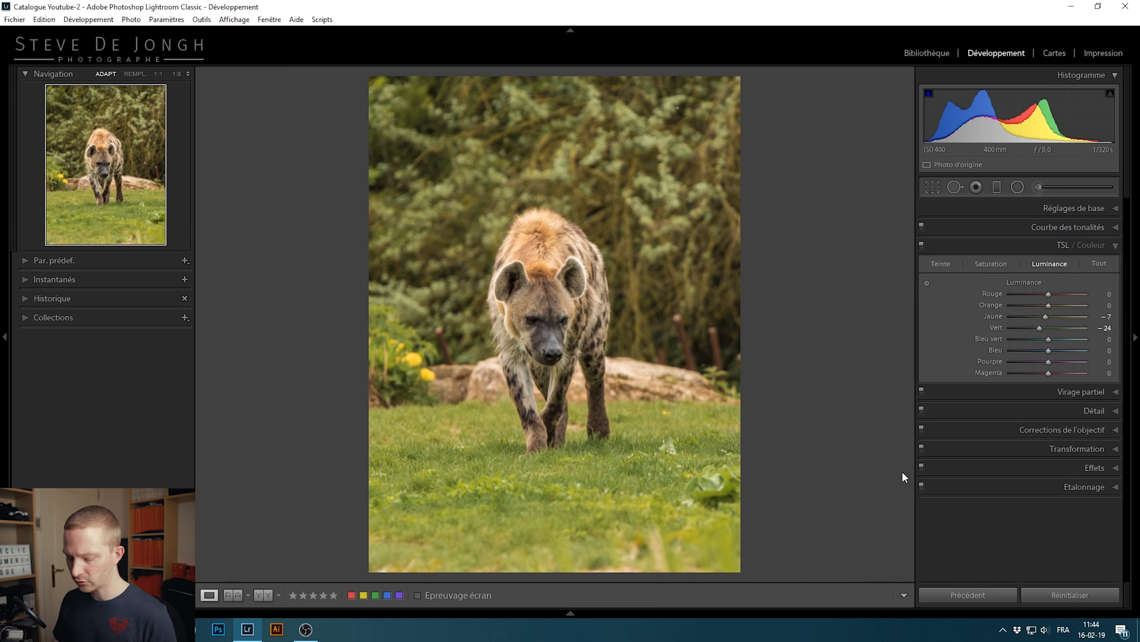
# Cool the white balance to a Température of 5361 in the basic settings, comparing the photo with its original version
pyautogui.press('\\')
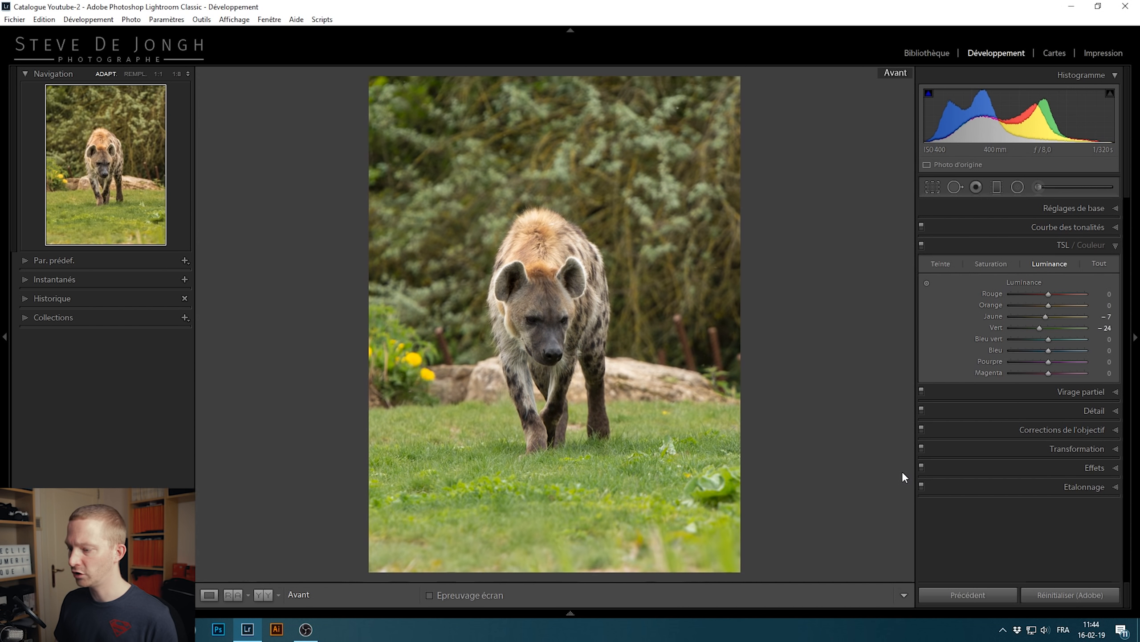
pyautogui.press('\\')
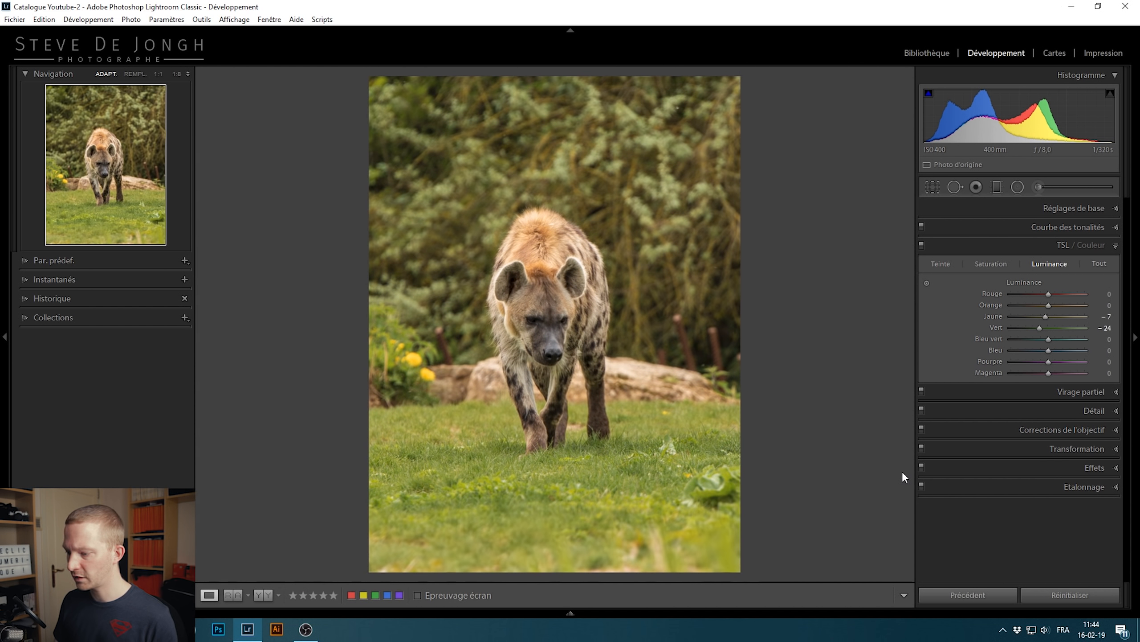
pyautogui.click(1079, 208)
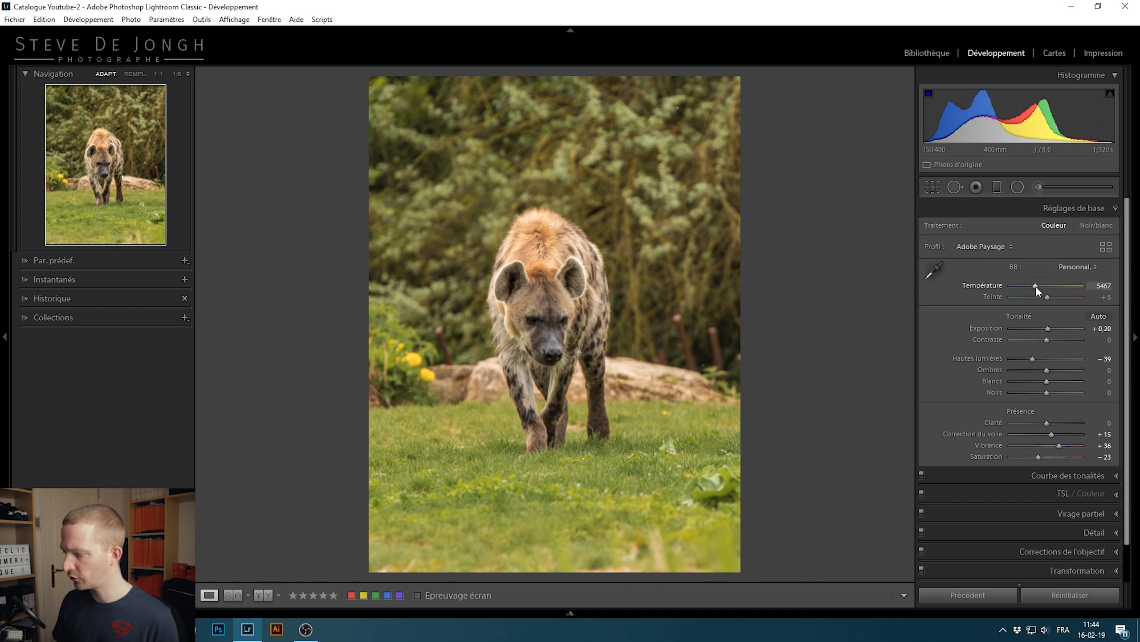
pyautogui.moveTo(1036, 285); pyautogui.dragTo(1036, 286)
pyautogui.press('\\')
pyautogui.press('\\')
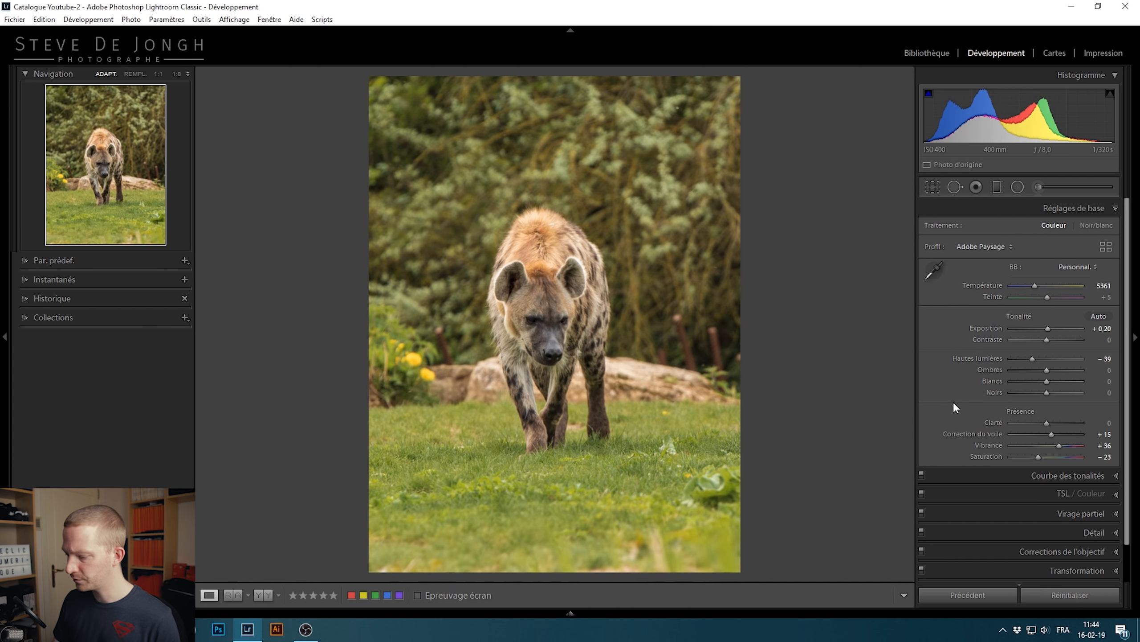
# Shift the grass hue with the TSL targeted adjustment tool to Jaune −13 and Vert −10, compare with the original, and finish
pyautogui.click(1060, 488)
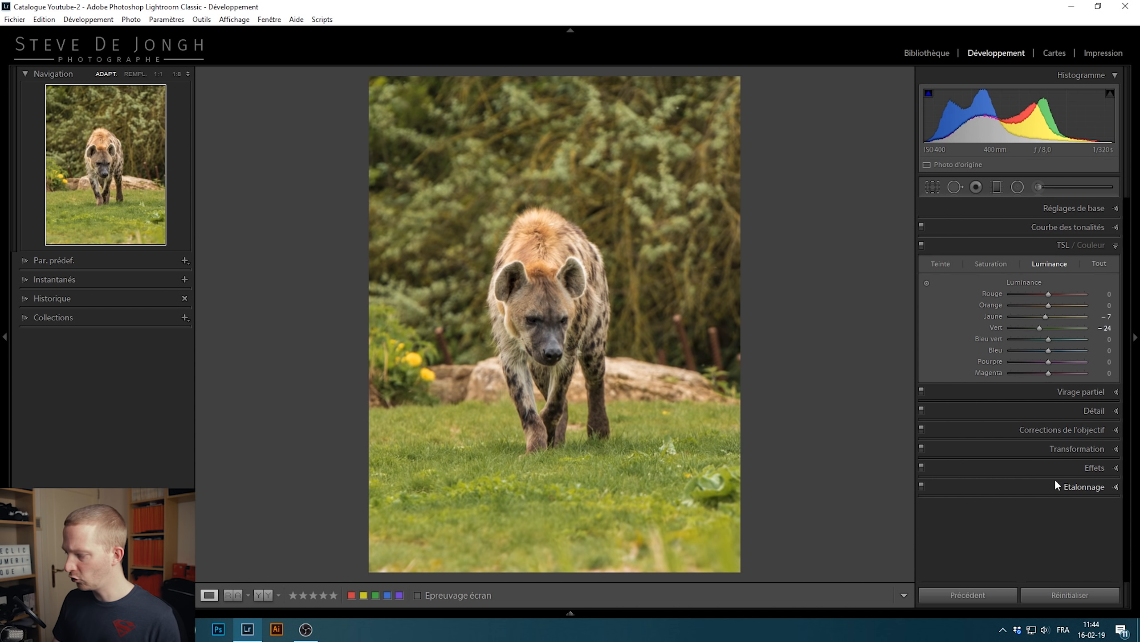
pyautogui.click(939, 264)
pyautogui.click(926, 283)
pyautogui.moveTo(588, 480); pyautogui.dragTo(588, 465)
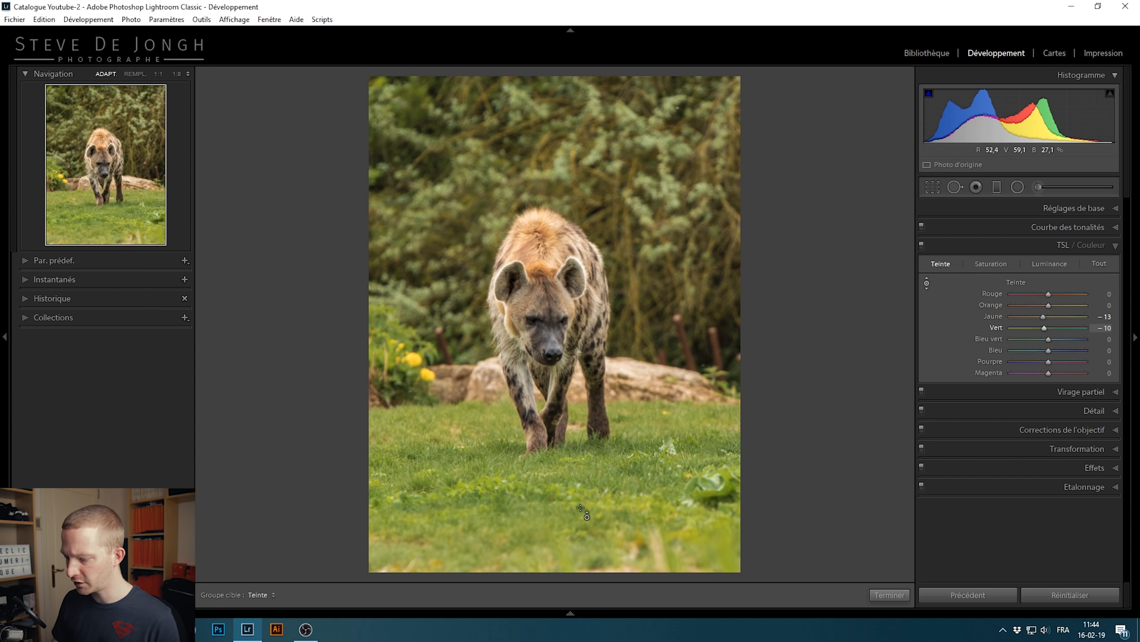
pyautogui.press('\\')
pyautogui.press('\\')
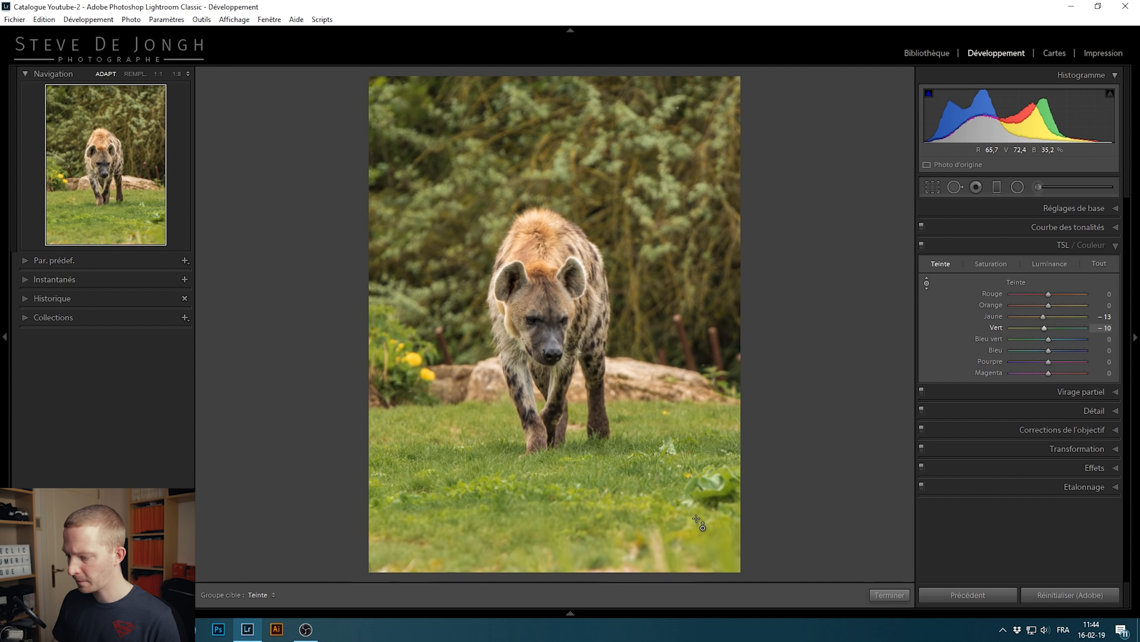
pyautogui.click(888, 594)
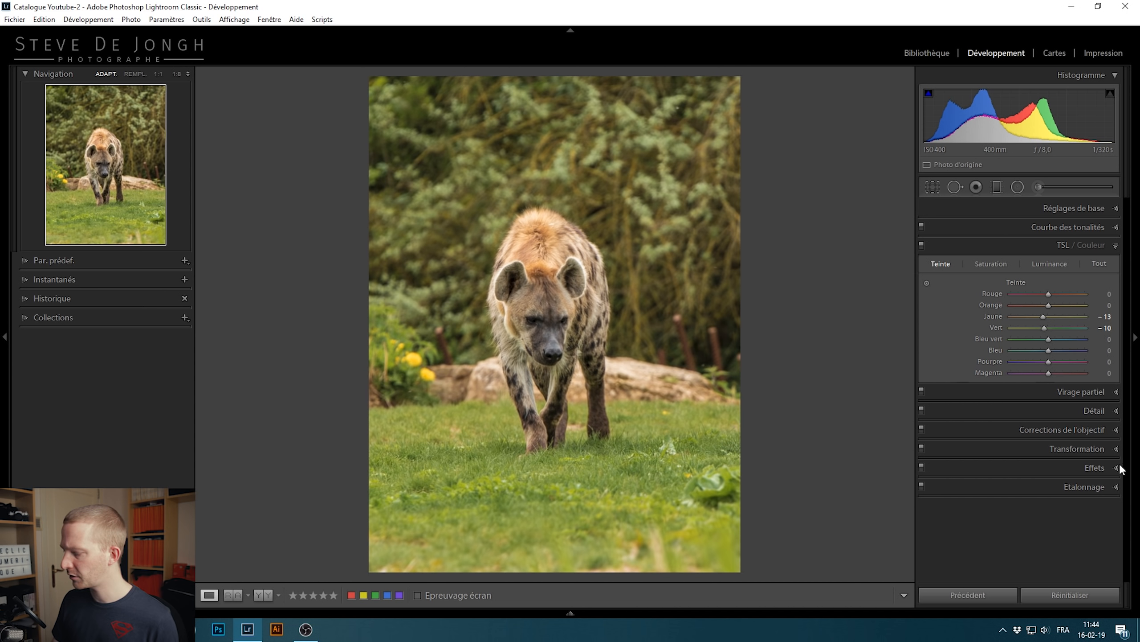
# Add a post-crop vignette with Milieu 12 and Contour progressif 59, judging it at Gain −100 before easing it to −16
pyautogui.click(1092, 465)
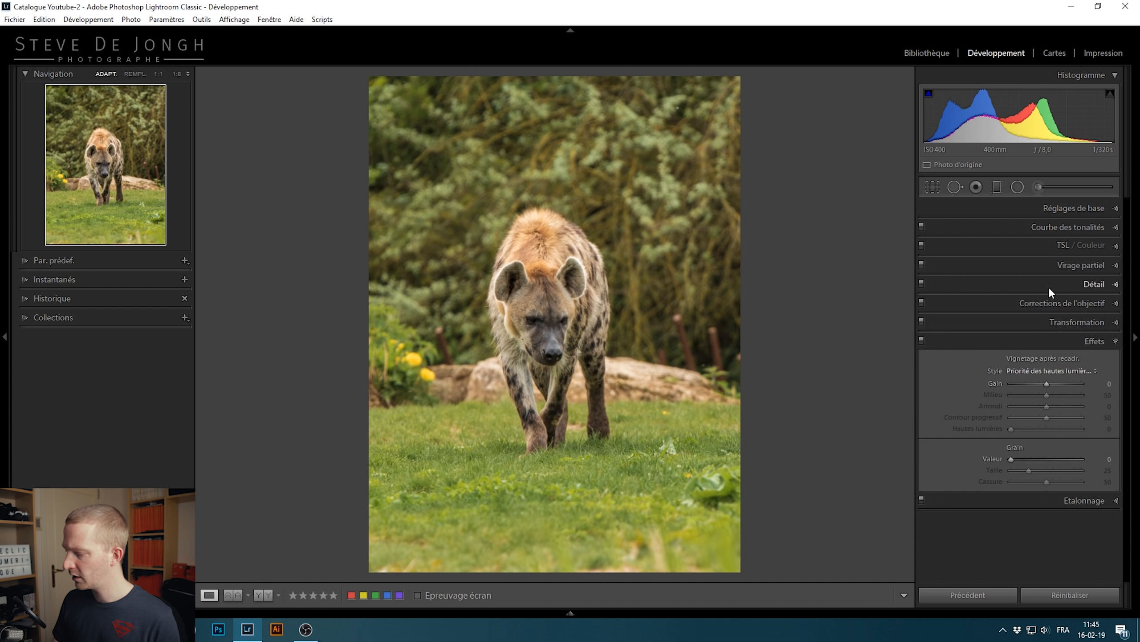
pyautogui.moveTo(1047, 383); pyautogui.dragTo(949, 390)
pyautogui.moveTo(1051, 393); pyautogui.dragTo(1047, 418)
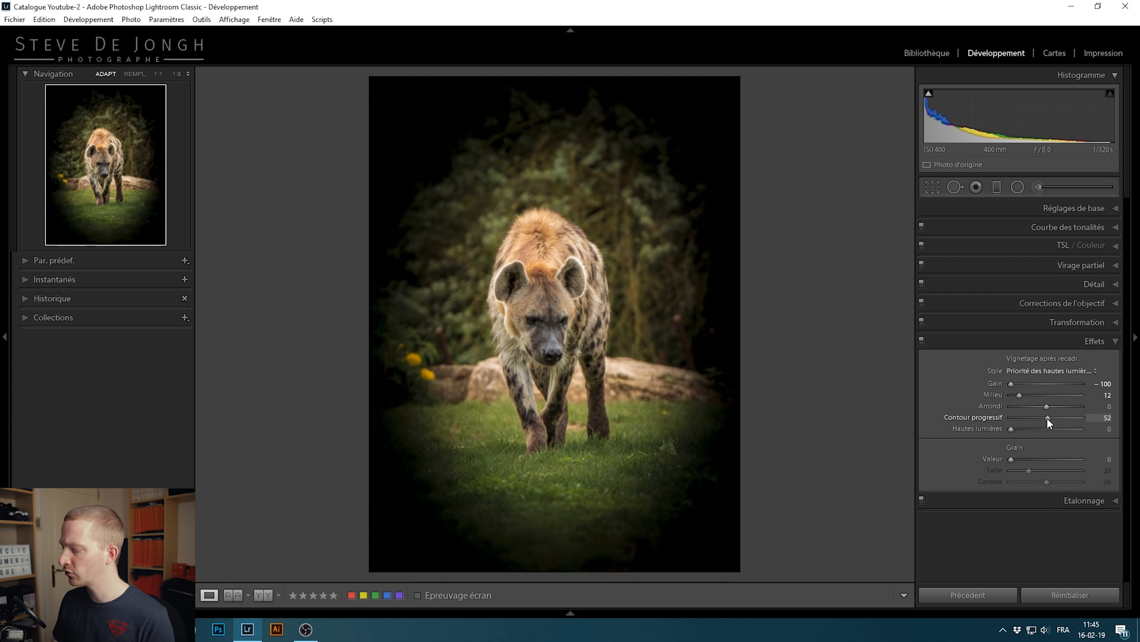
pyautogui.moveTo(1048, 417)
pyautogui.mouseDown()
pyautogui.moveTo(1038, 419)
pyautogui.moveTo(1053, 422)
pyautogui.mouseUp()
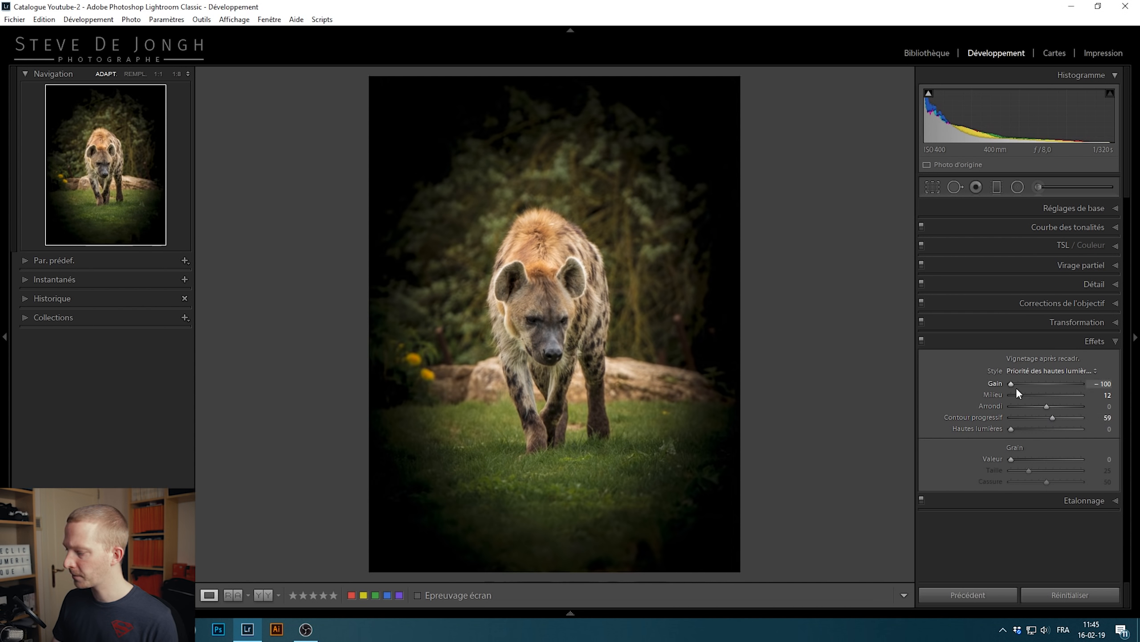
pyautogui.moveTo(1012, 381); pyautogui.dragTo(1040, 383)
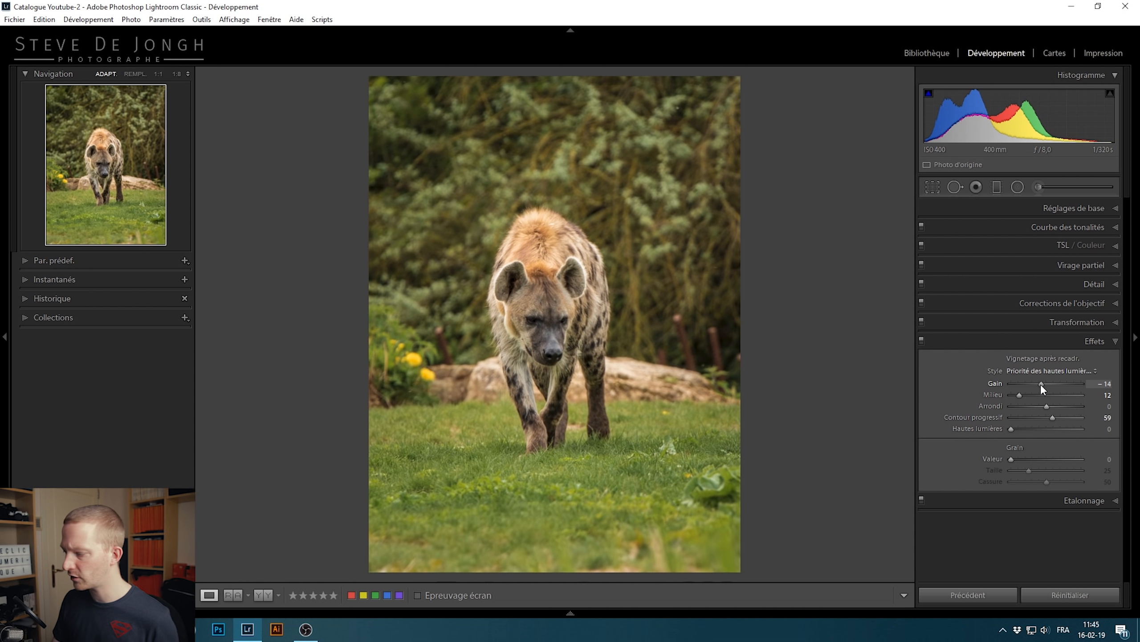
pyautogui.moveTo(1041, 383); pyautogui.dragTo(1040, 383)
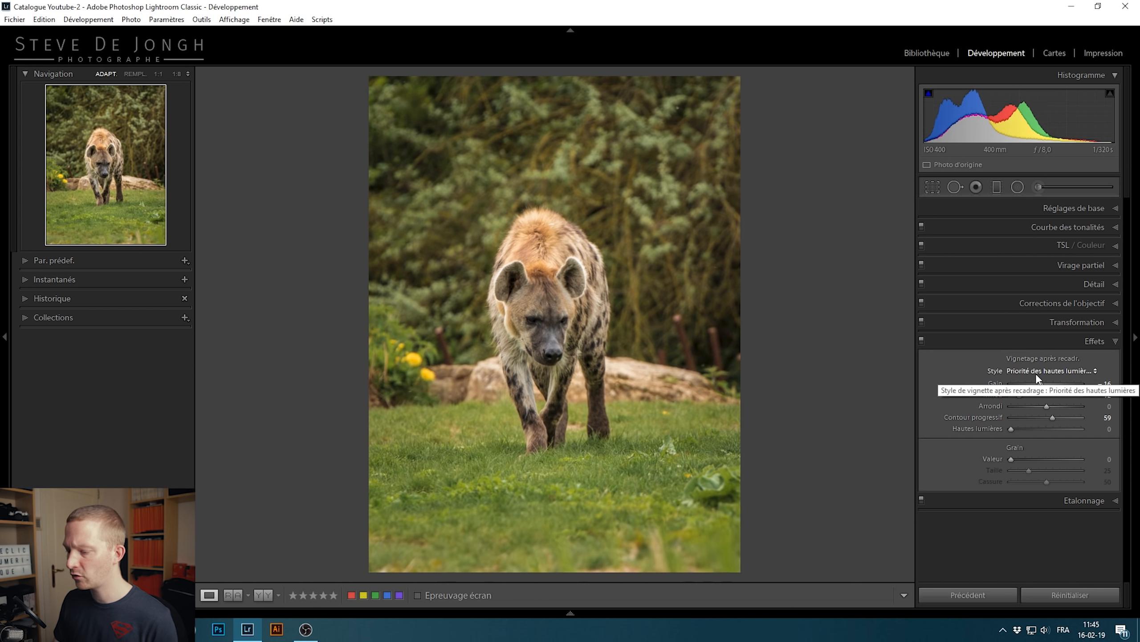
# Compare the photo repeatedly with its original version, and soften the vignette to Gain −11, Milieu 17 and Contour progressif 50
pyautogui.press('\\')
pyautogui.press('\\')
pyautogui.press('\\')
pyautogui.press('\\')
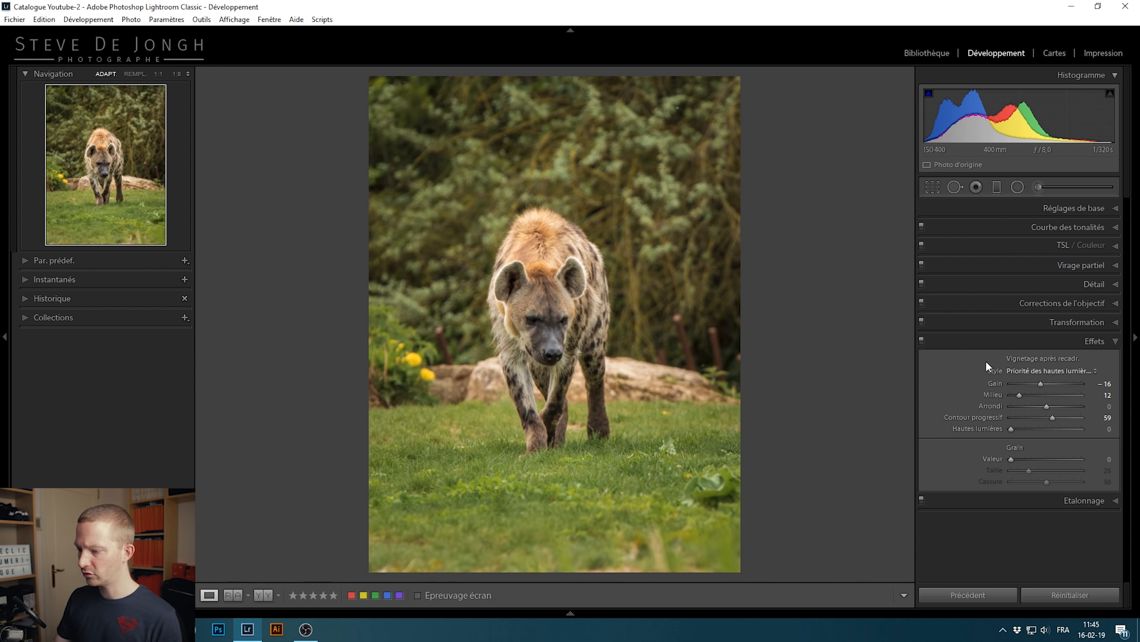
pyautogui.press('\\')
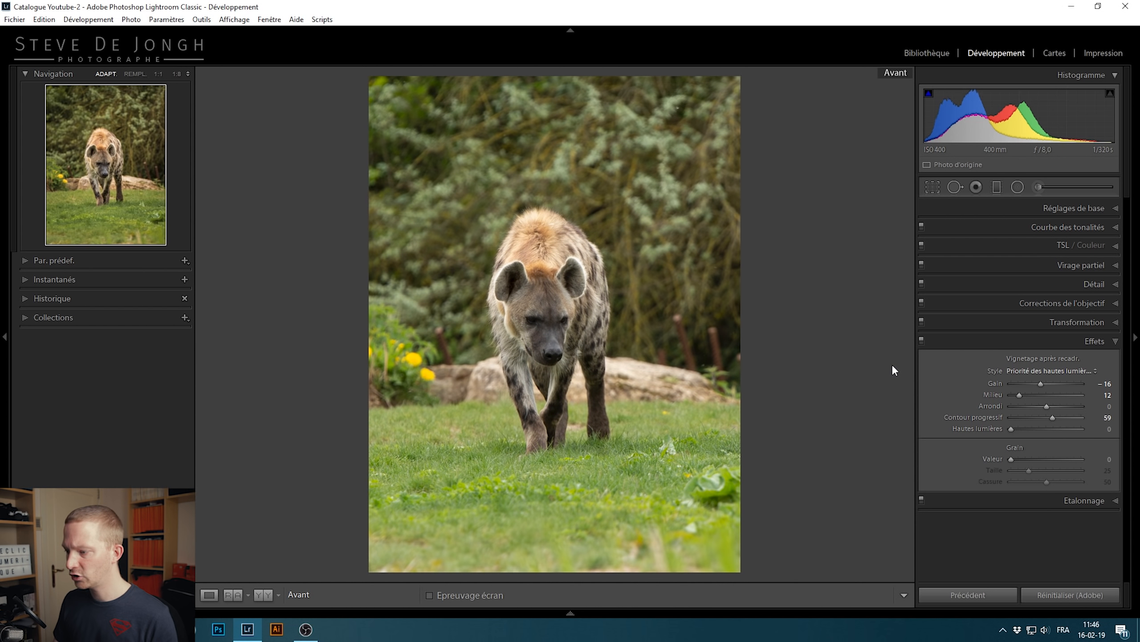
pyautogui.press('\\')
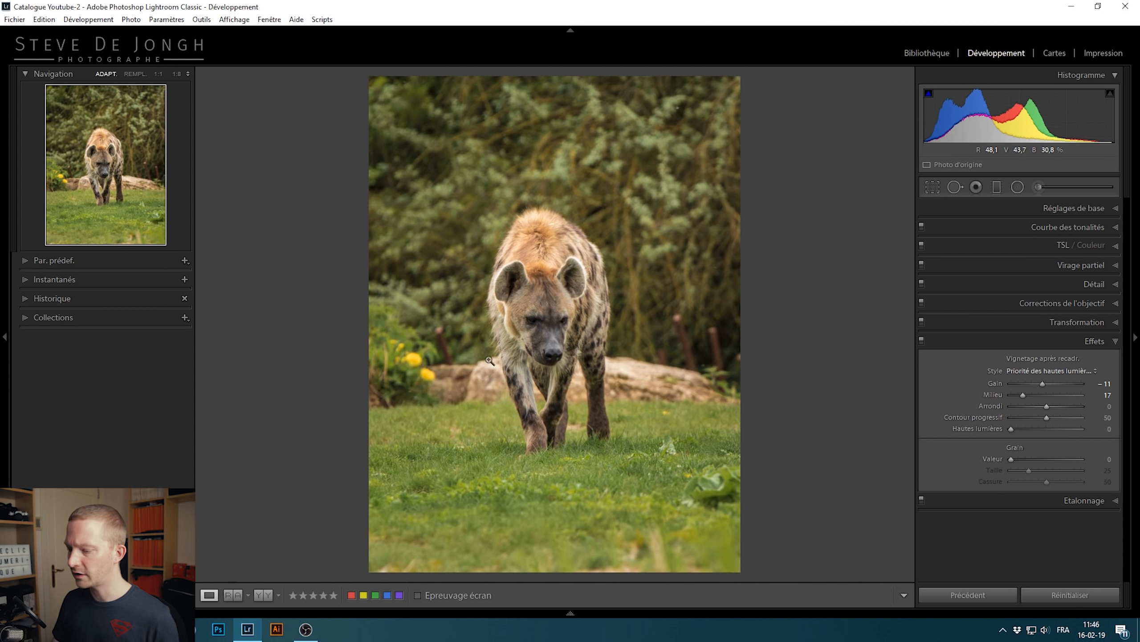
# Sharpen the photo with Netteté Gain 89, Rayon 1,2 and Détail 25, judging the hyena's face at 1:1
pyautogui.click(532, 325)
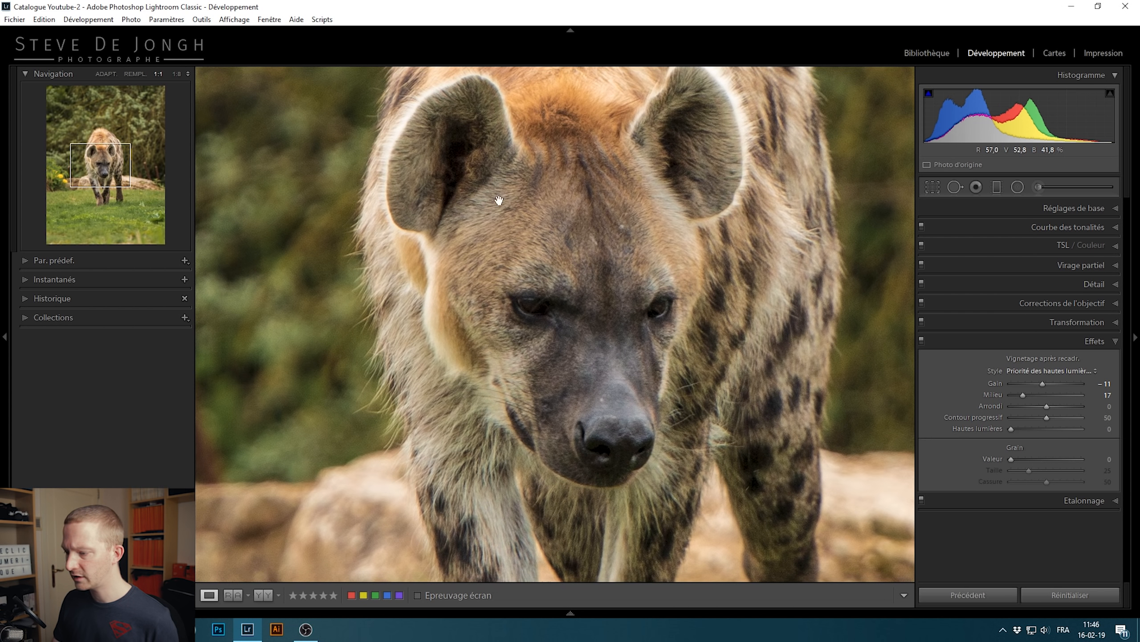
pyautogui.click(1091, 285)
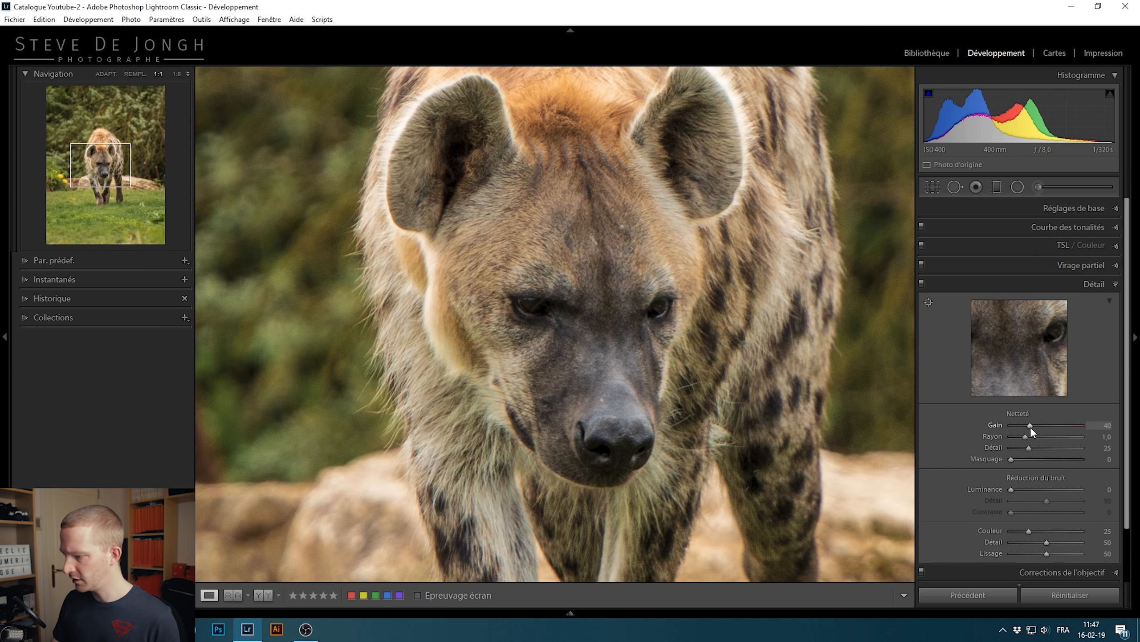
pyautogui.moveTo(1039, 426); pyautogui.dragTo(1053, 428)
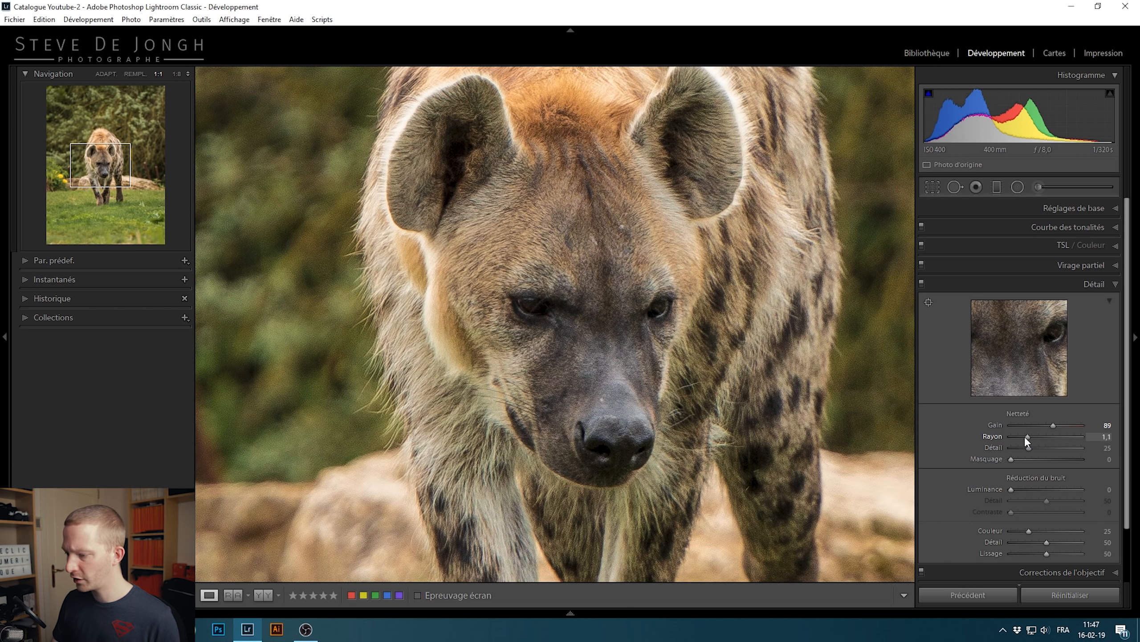
pyautogui.moveTo(1035, 438); pyautogui.dragTo(1042, 438)
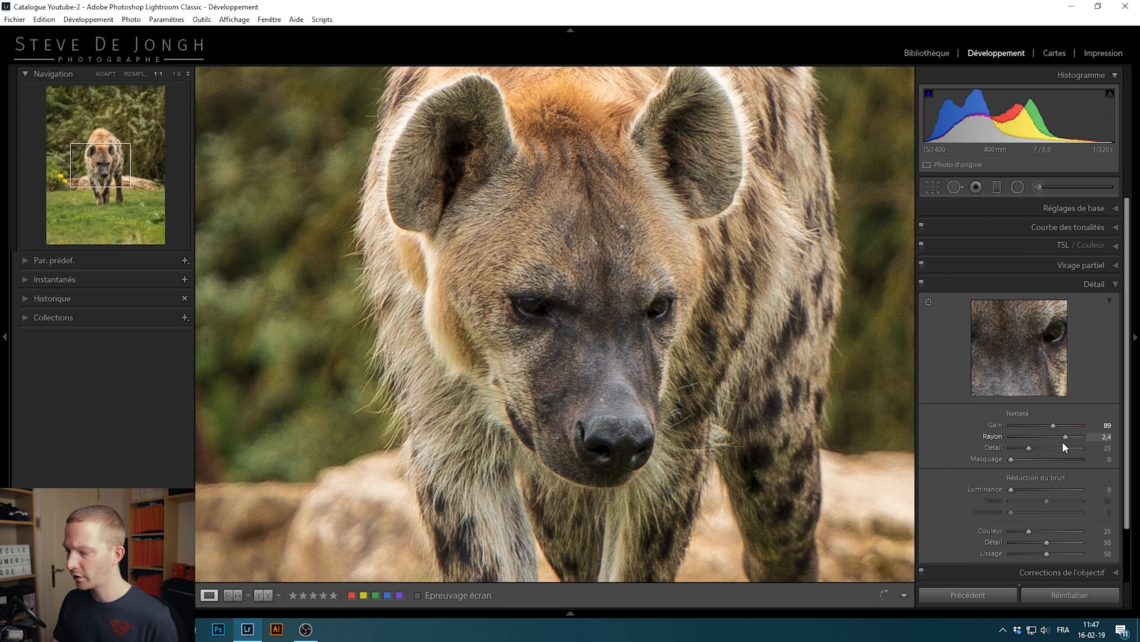
pyautogui.moveTo(1067, 443); pyautogui.dragTo(1030, 436)
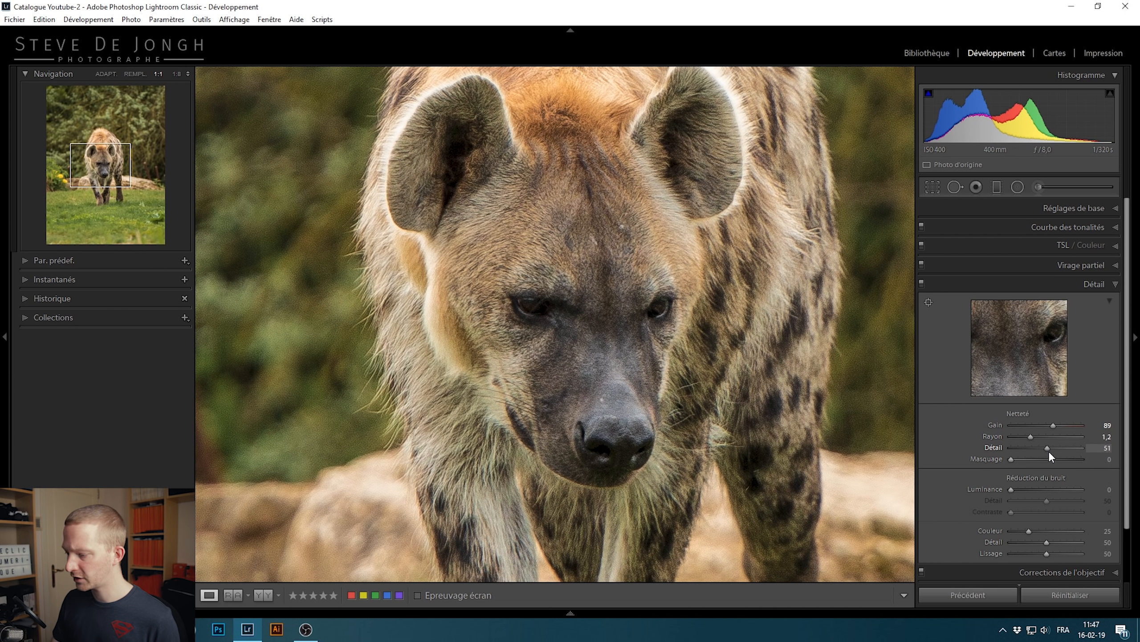
pyautogui.moveTo(1082, 447); pyautogui.dragTo(1044, 453)
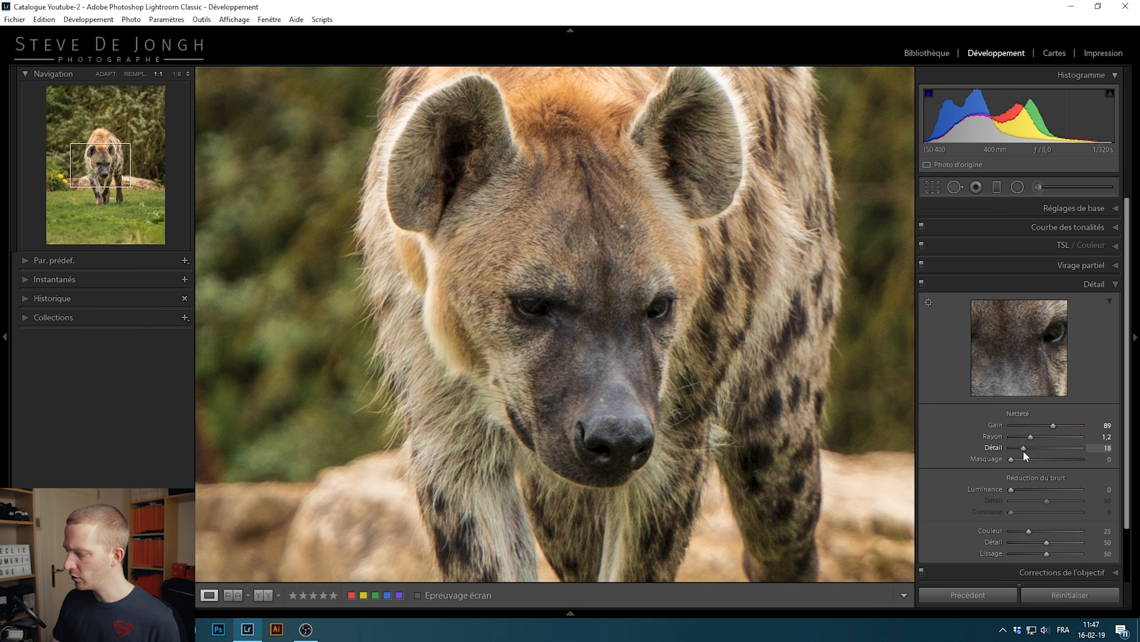
pyautogui.moveTo(1025, 447); pyautogui.dragTo(1027, 450)
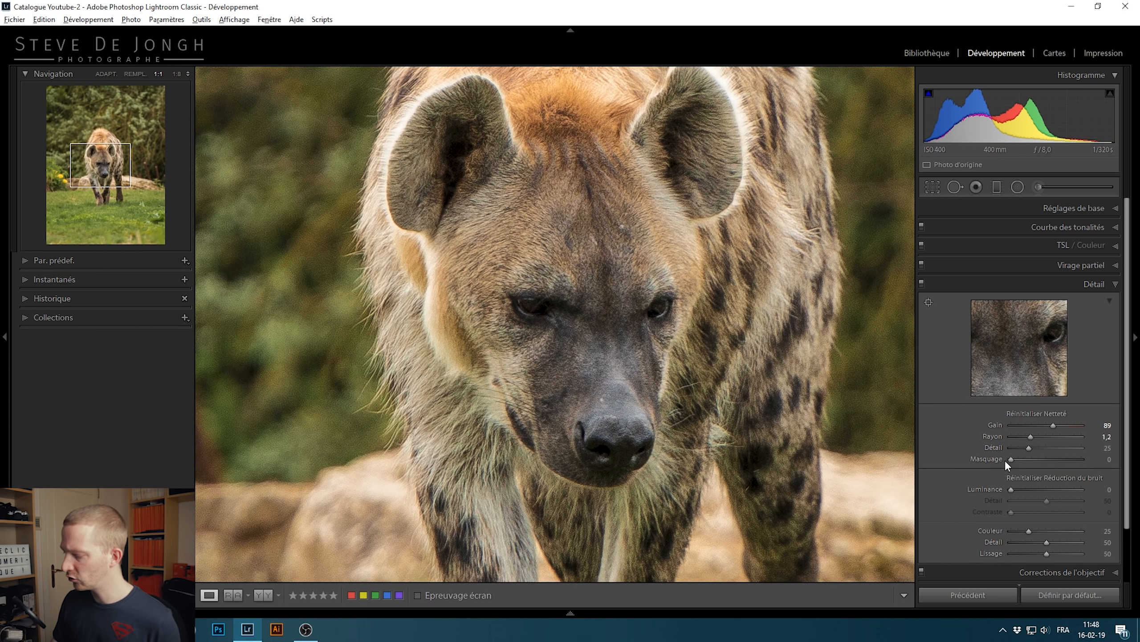
# Limit the sharpening with Masquage 24 using the mask preview, and reduce the Netteté Gain to about 63
pyautogui.press('alt')
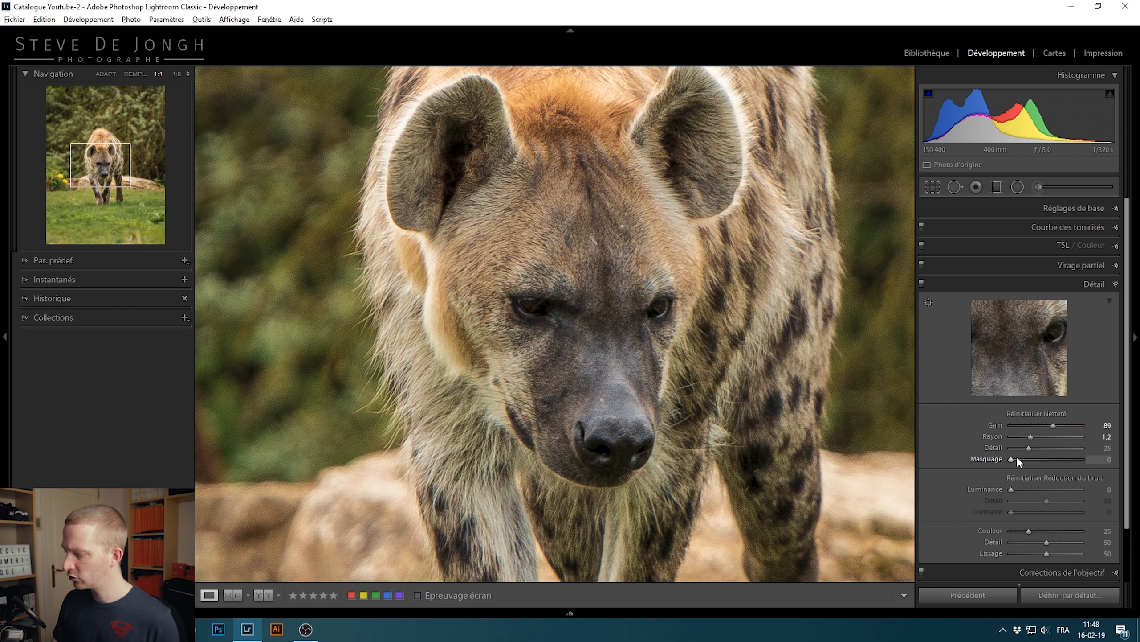
pyautogui.moveTo(1010, 459); pyautogui.dragTo(1055, 461)
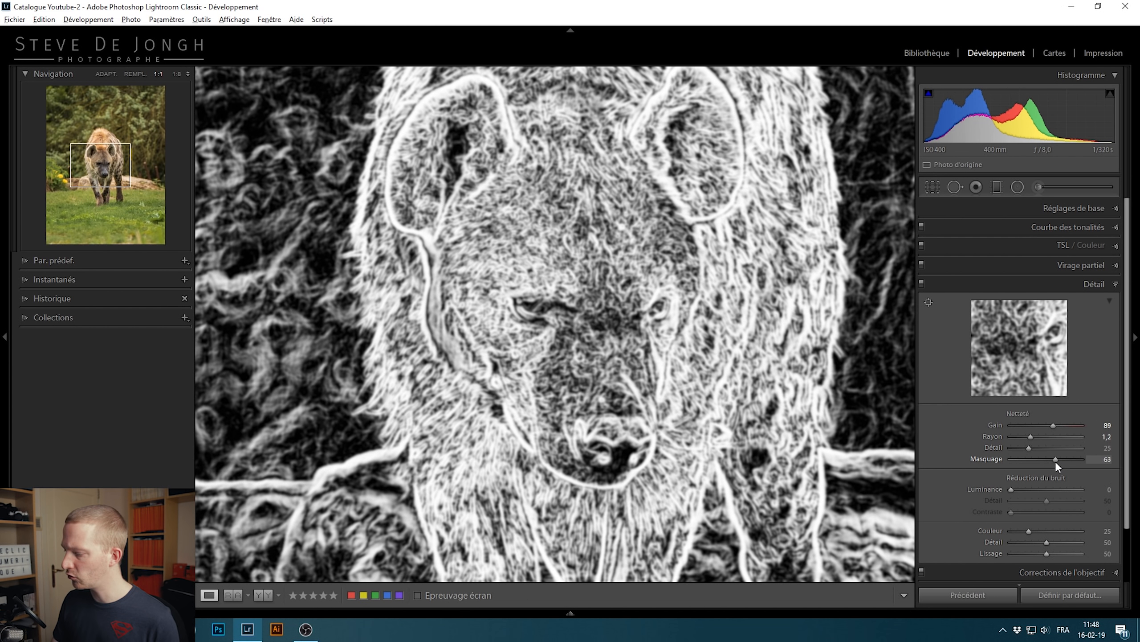
pyautogui.moveTo(1055, 461); pyautogui.dragTo(1039, 462)
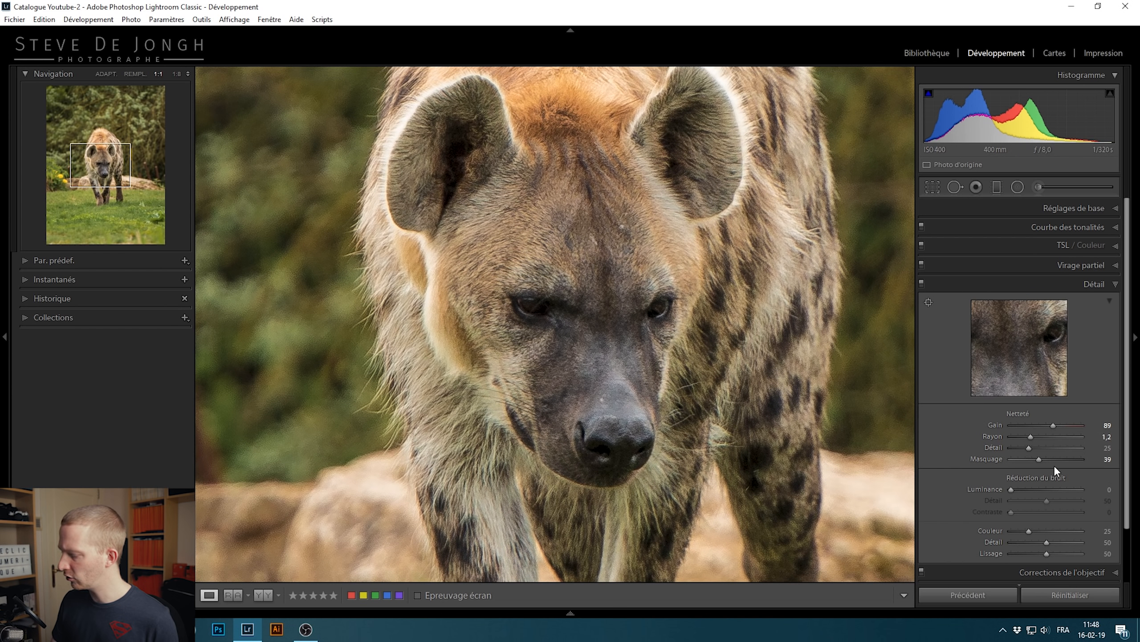
pyautogui.moveTo(1028, 466); pyautogui.dragTo(1031, 467)
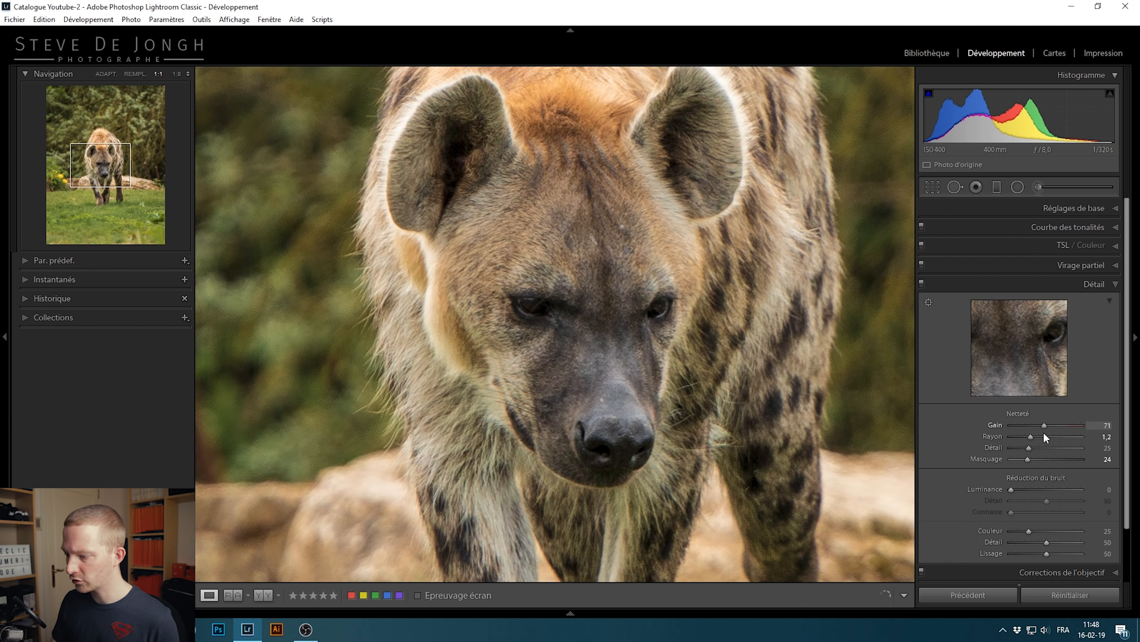
pyautogui.moveTo(1044, 434); pyautogui.dragTo(1021, 435)
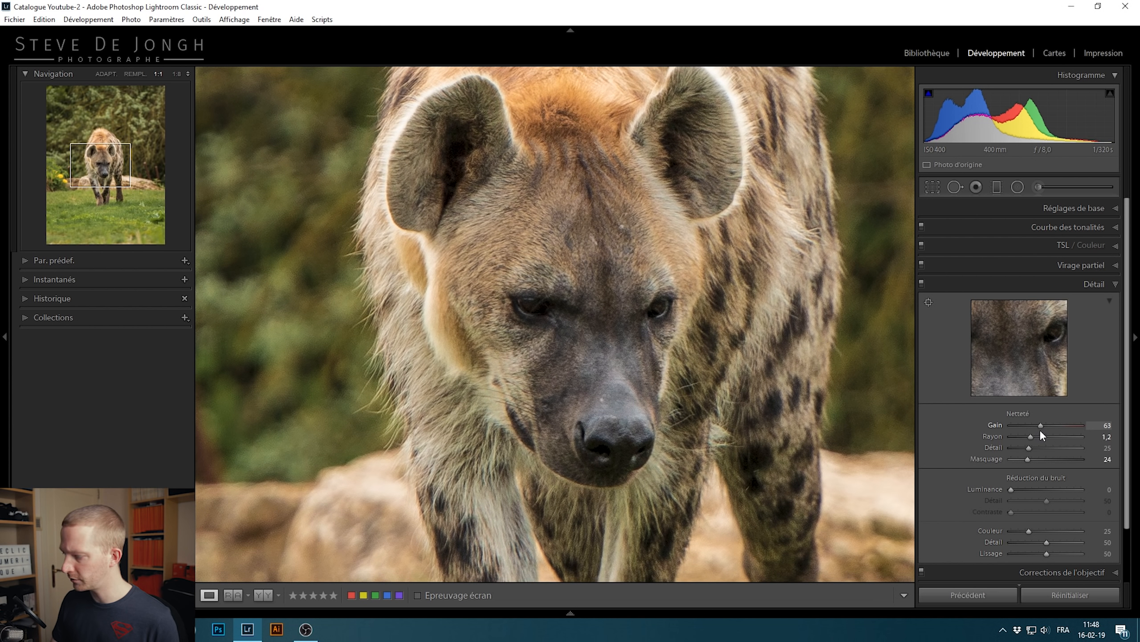
pyautogui.moveTo(1031, 433); pyautogui.dragTo(1038, 435)
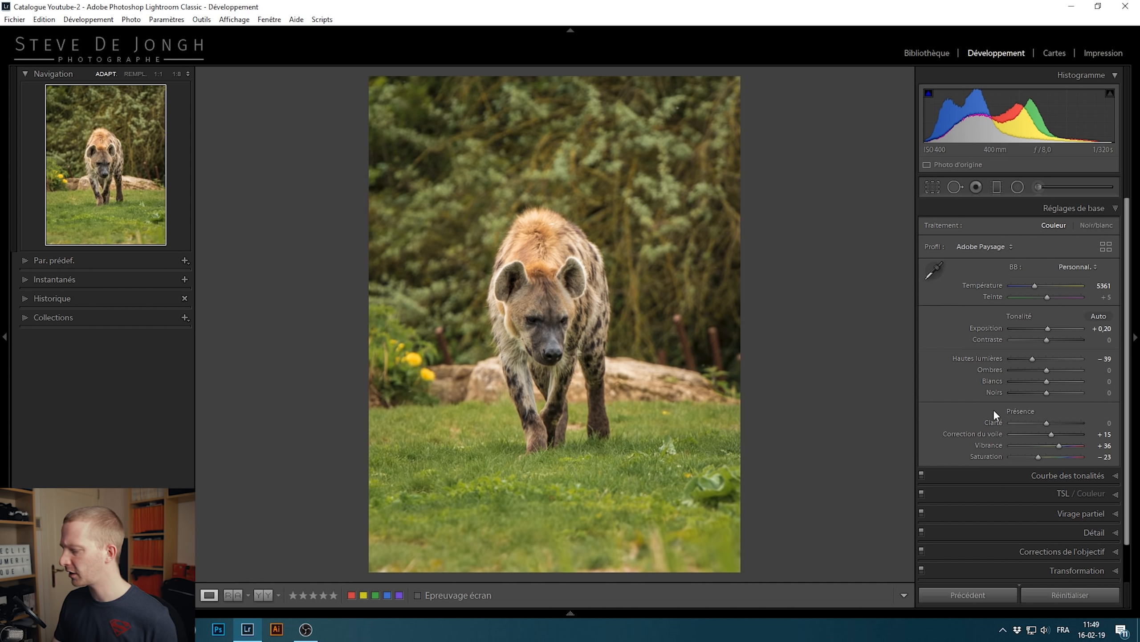
# Tone the shadows blue in the Virage partiel settings with Ombres Teinte 242 and Saturation 15
pyautogui.click(1068, 515)
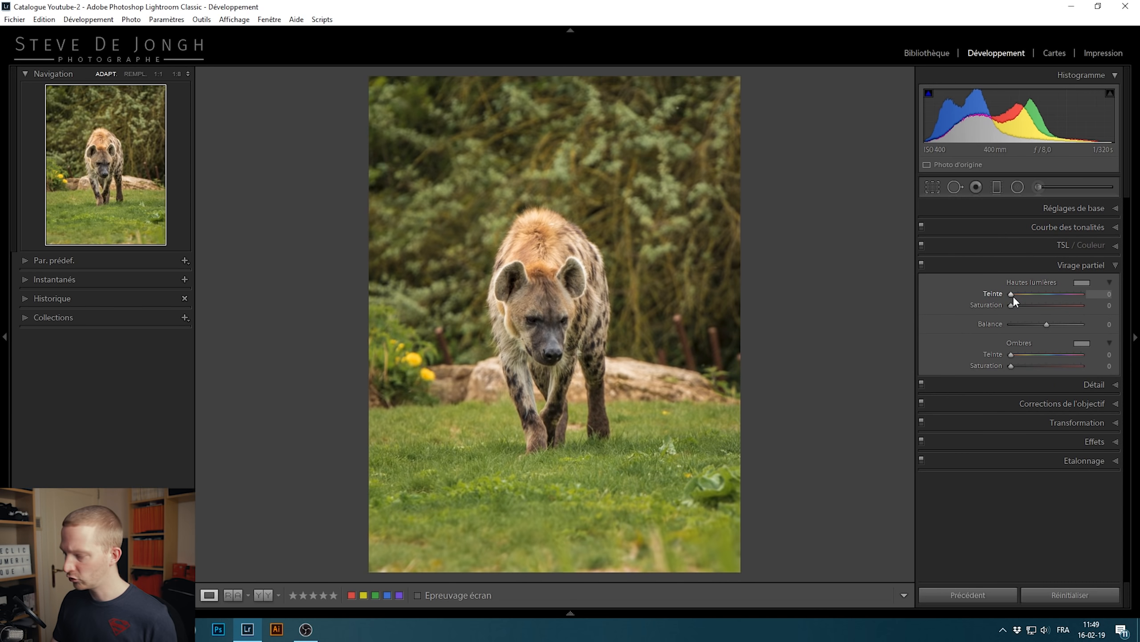
pyautogui.press('alt')
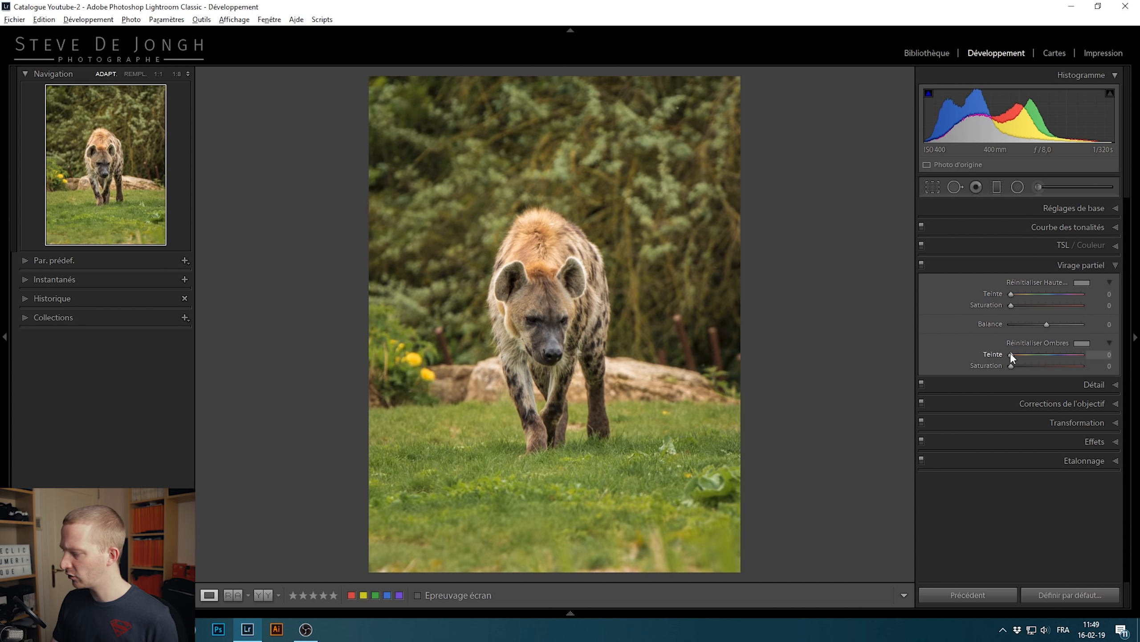
pyautogui.moveTo(1010, 353); pyautogui.dragTo(1056, 354)
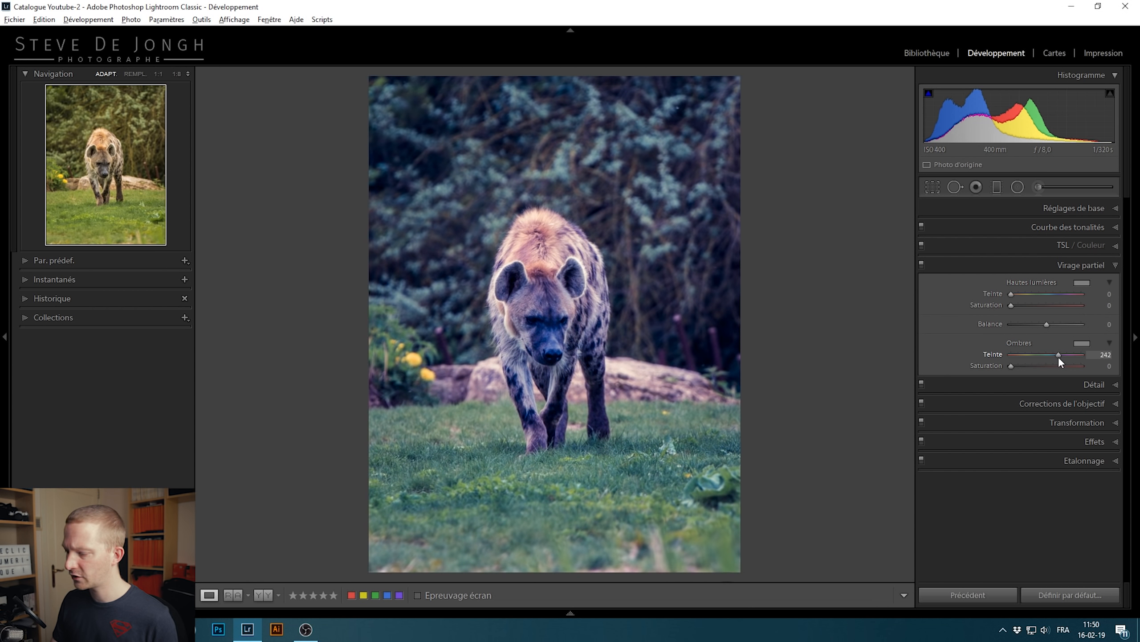
pyautogui.moveTo(1058, 357); pyautogui.dragTo(1022, 367)
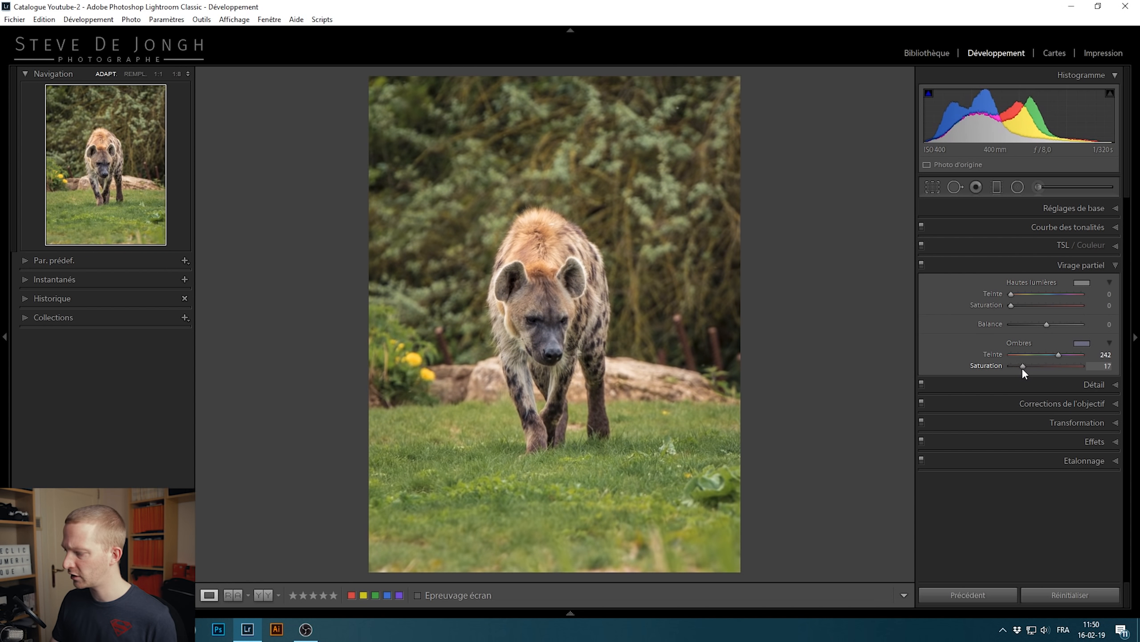
# Warm the highlights with Hautes lumières Teinte 57 and Saturation 9, keep Balance at 0, and compare with the split toning off
pyautogui.press('alt')
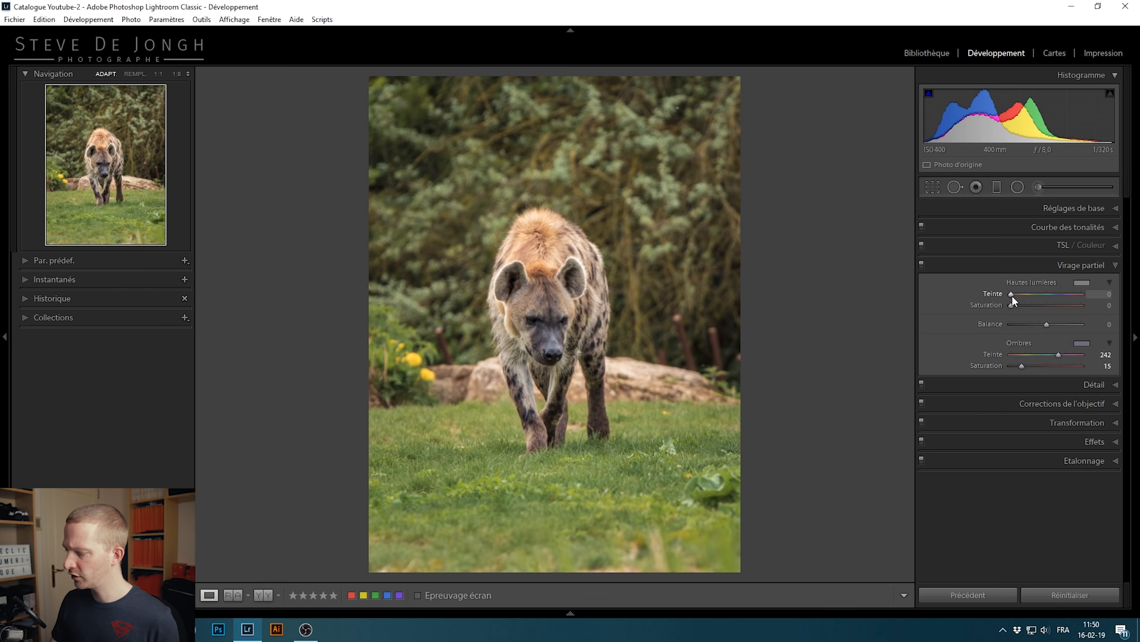
pyautogui.moveTo(1013, 293); pyautogui.dragTo(1043, 325)
pyautogui.press('alt')
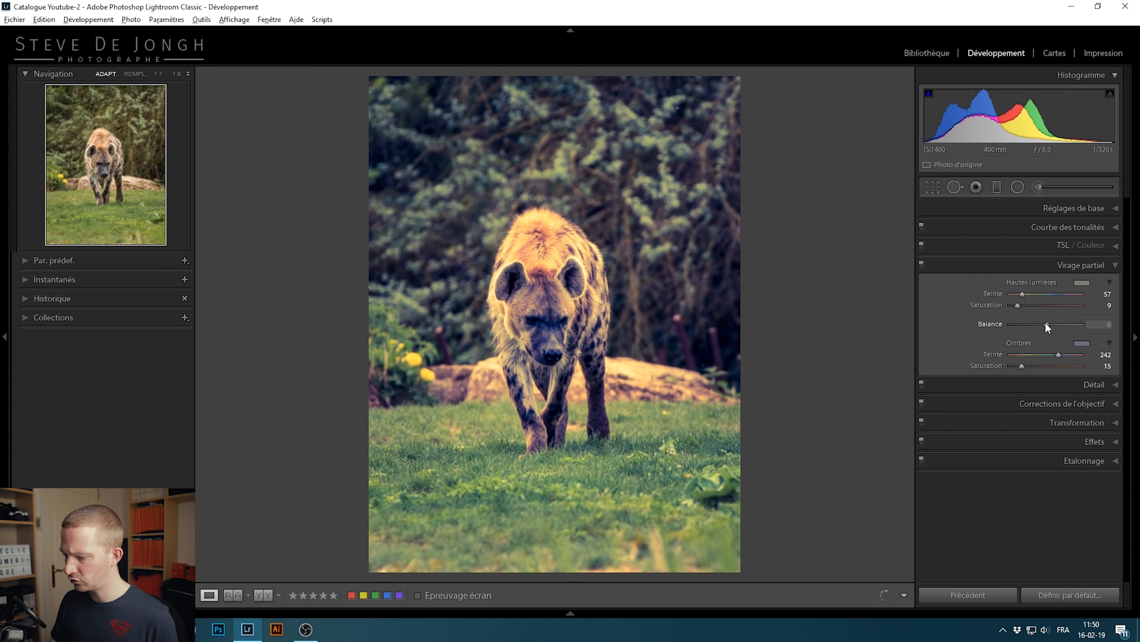
pyautogui.moveTo(1045, 324); pyautogui.dragTo(1046, 324)
pyautogui.click(921, 267)
pyautogui.click(924, 267)
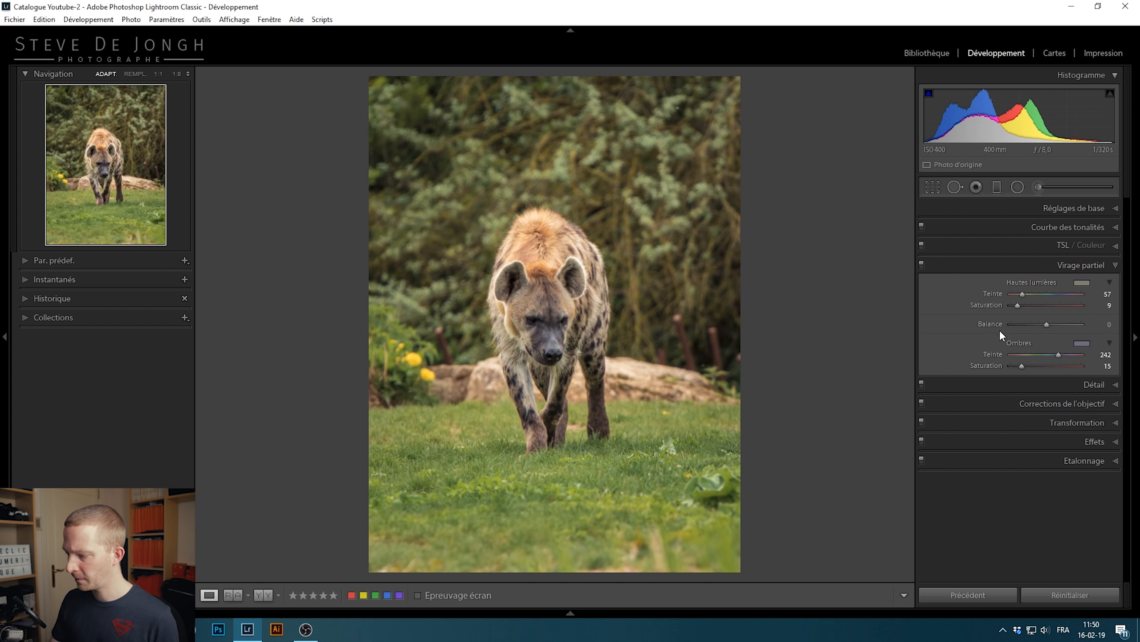
# Strengthen the split toning to Ombres Saturation 24 and Hautes lumières Saturation 16, and compare with the effect off
pyautogui.moveTo(1023, 365); pyautogui.dragTo(1030, 363)
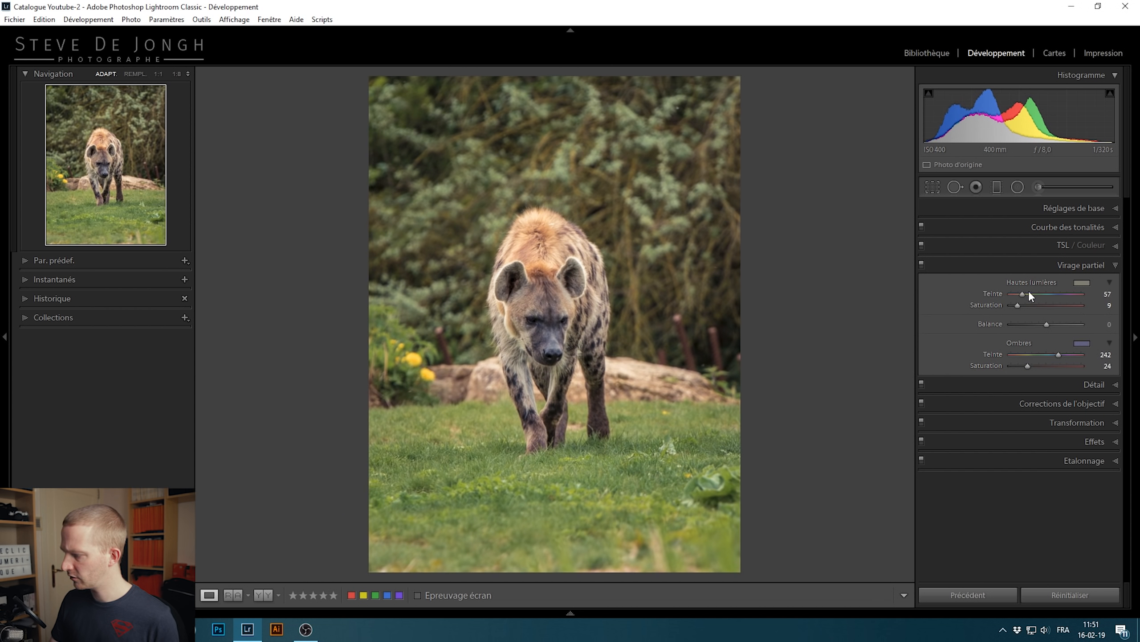
pyautogui.moveTo(1017, 305); pyautogui.dragTo(1021, 306)
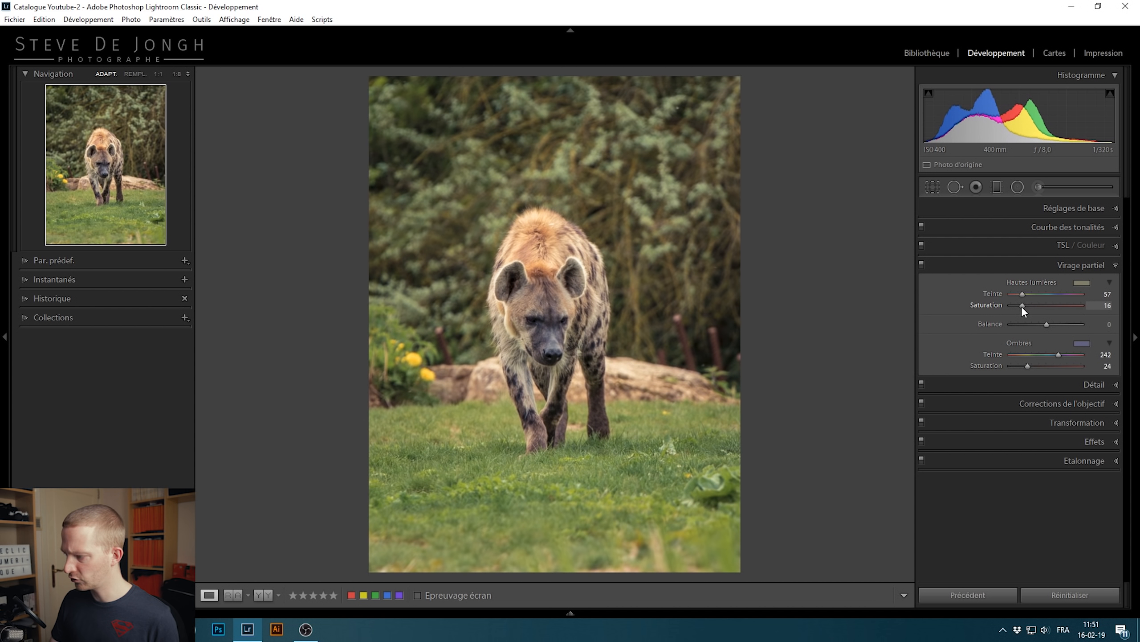
pyautogui.click(921, 266)
pyautogui.click(922, 266)
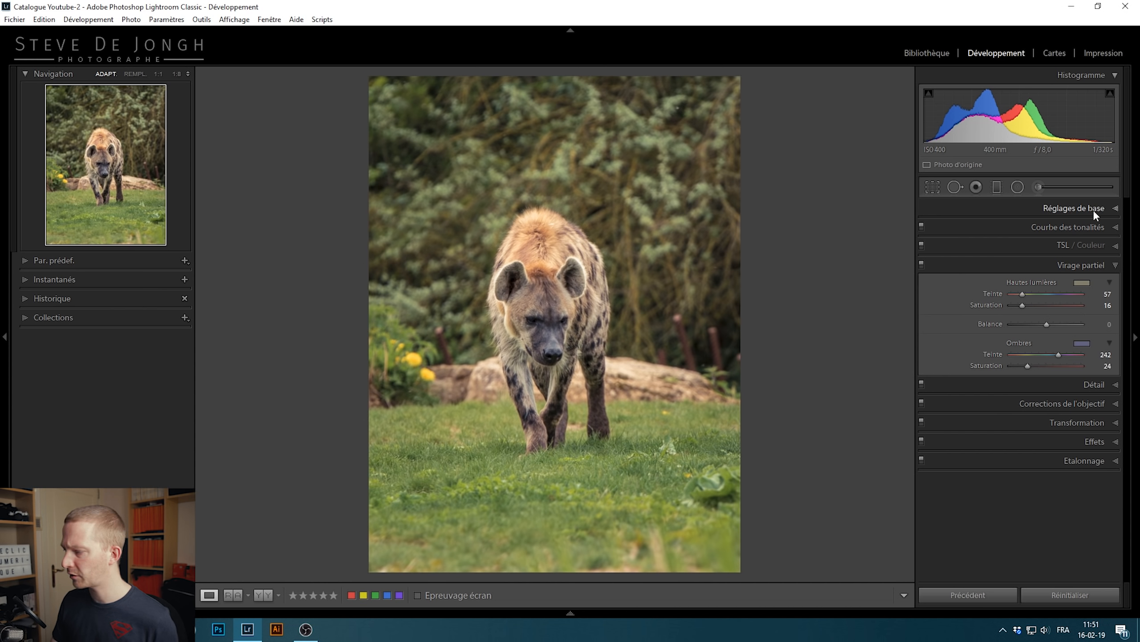
# Raise Contraste to +11 for the whole photo and to 17 in the hyena's radial filter, and compare with the original version
pyautogui.click(1062, 209)
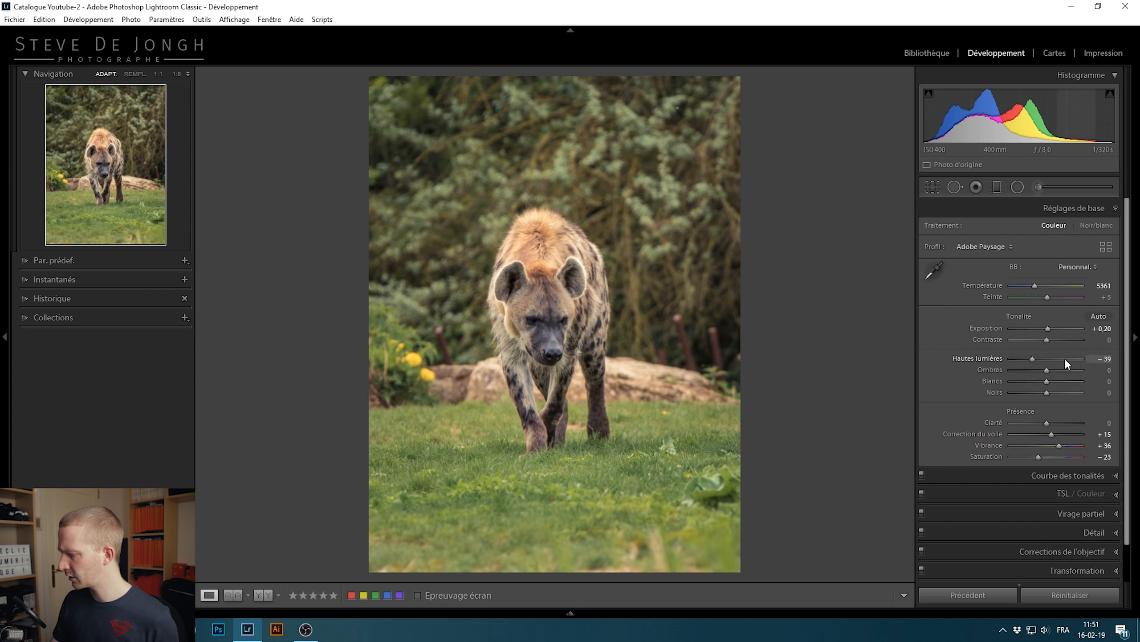
pyautogui.moveTo(1048, 338); pyautogui.dragTo(1051, 340)
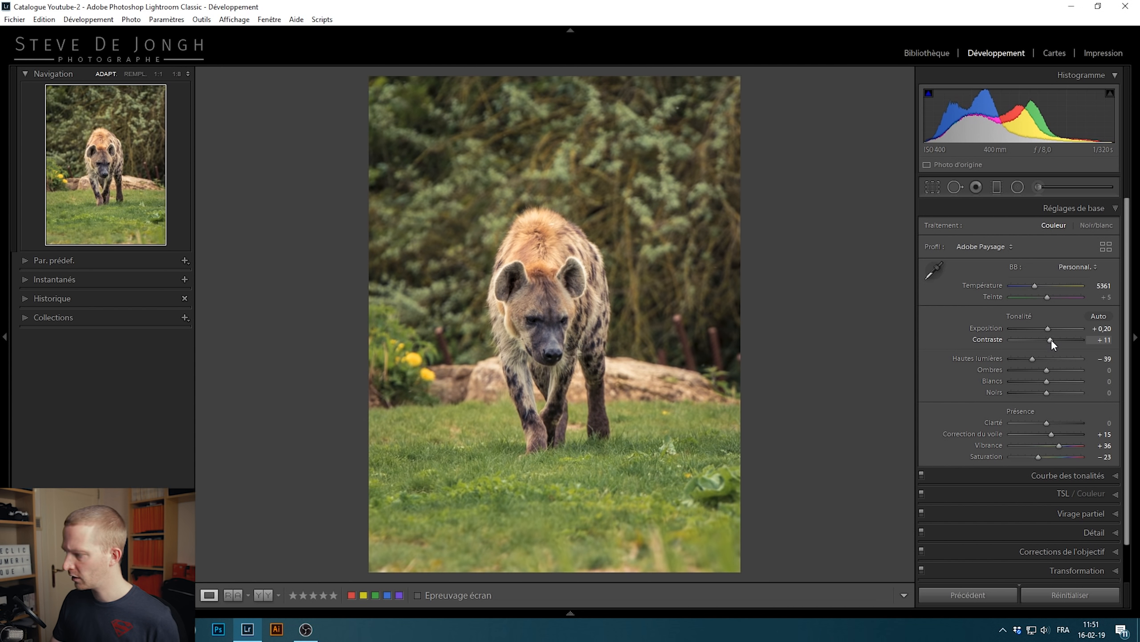
pyautogui.click(1017, 186)
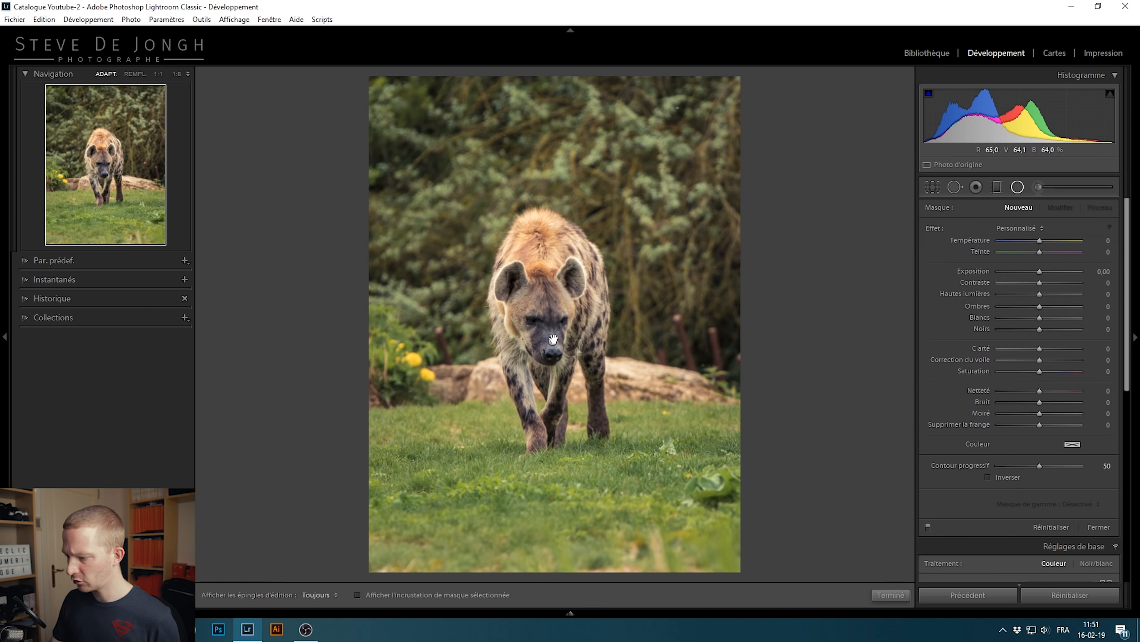
pyautogui.click(553, 341)
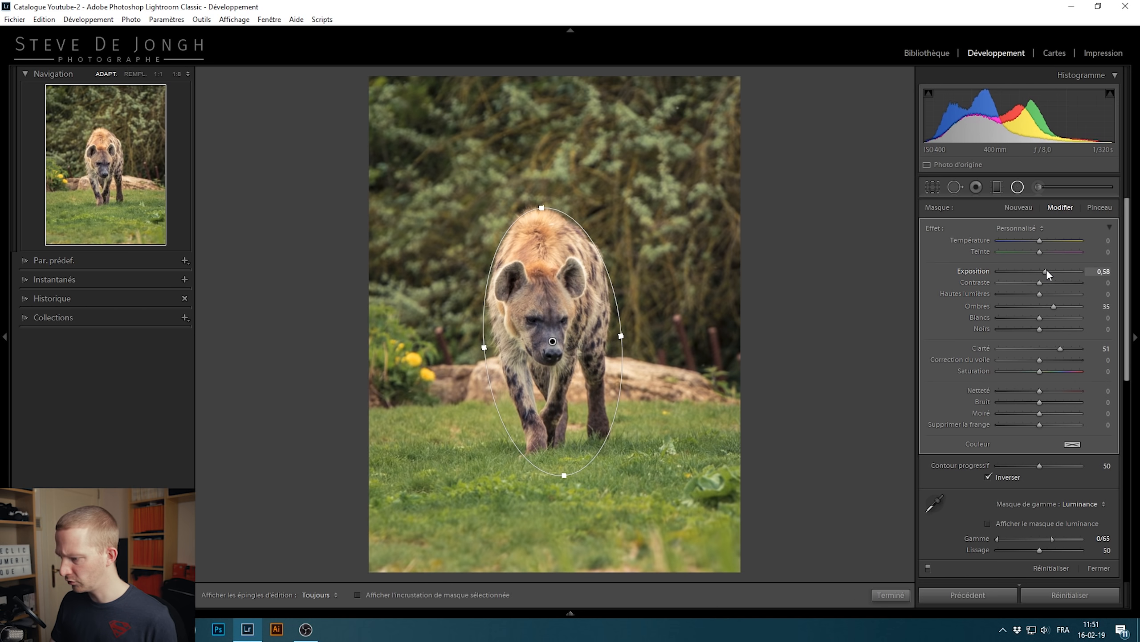
pyautogui.moveTo(1040, 283); pyautogui.dragTo(1045, 282)
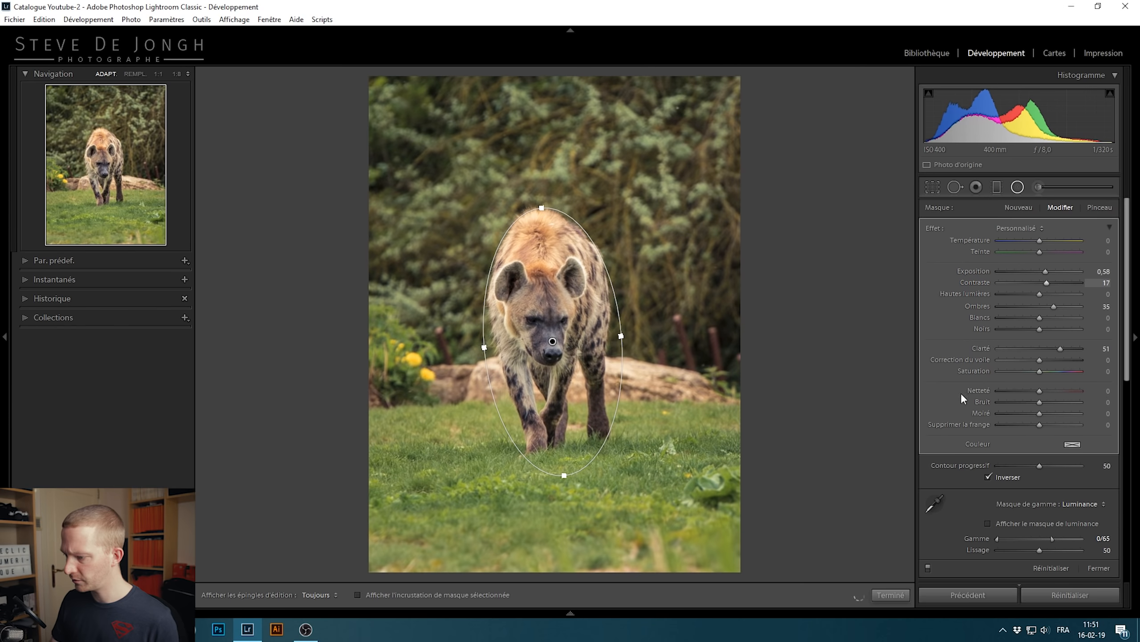
pyautogui.click(890, 595)
pyautogui.press('\\')
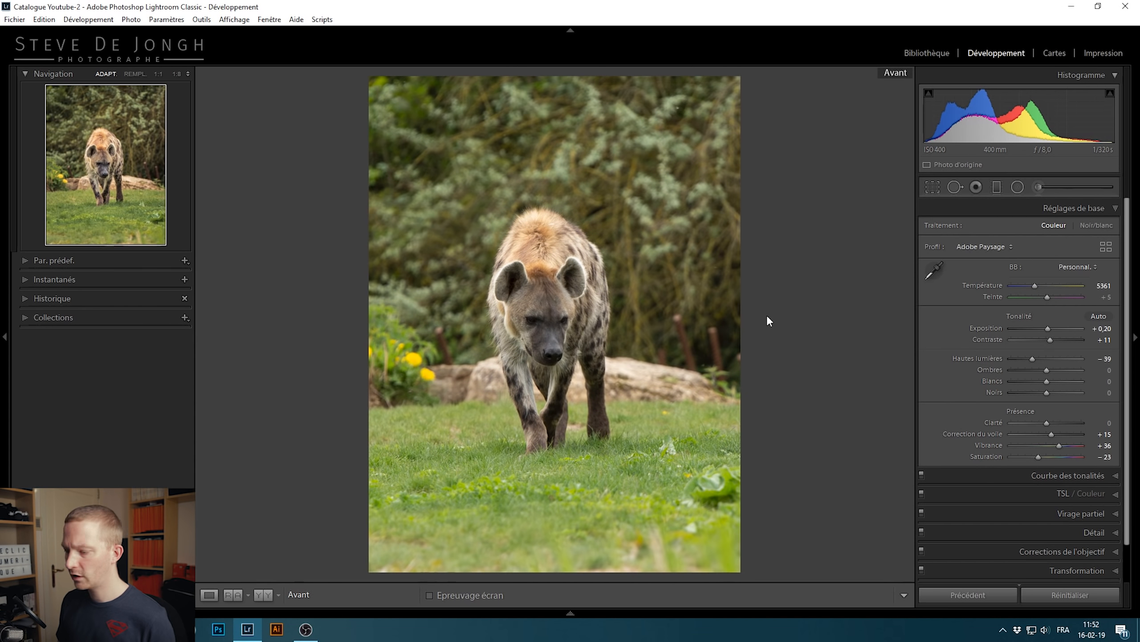